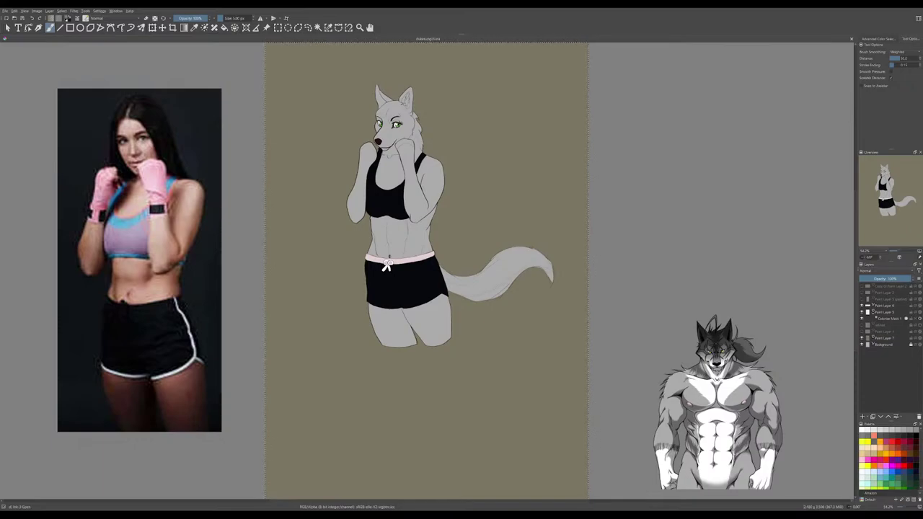
- Examine what the line-art layer, its colorize mask and the eye-highlight layer contribute by temporarily changing their opacity and visibility
click(895, 319)
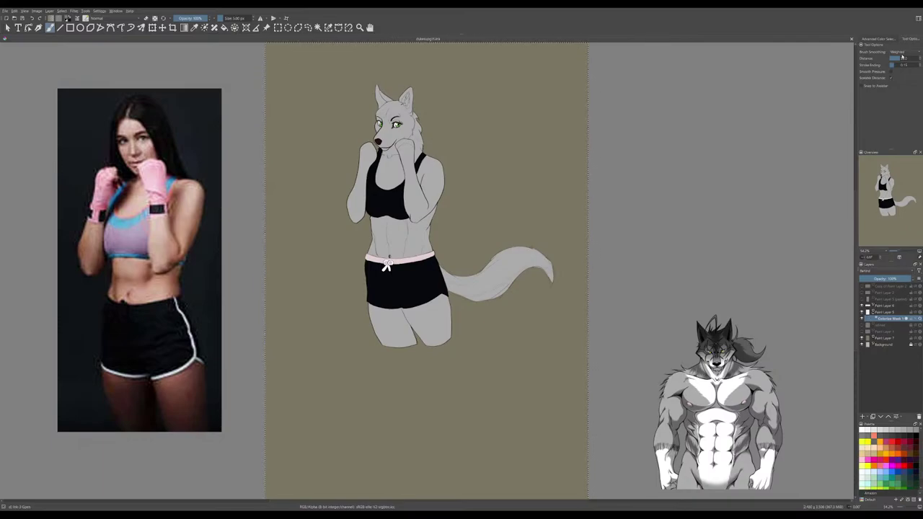
click(883, 312)
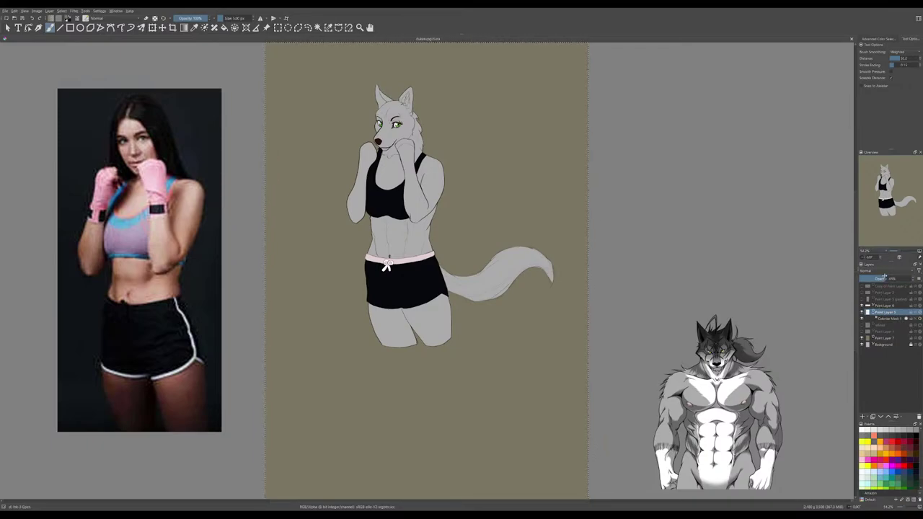
click(886, 278)
drag(886, 278, 915, 279)
click(865, 318)
click(865, 318)
click(891, 306)
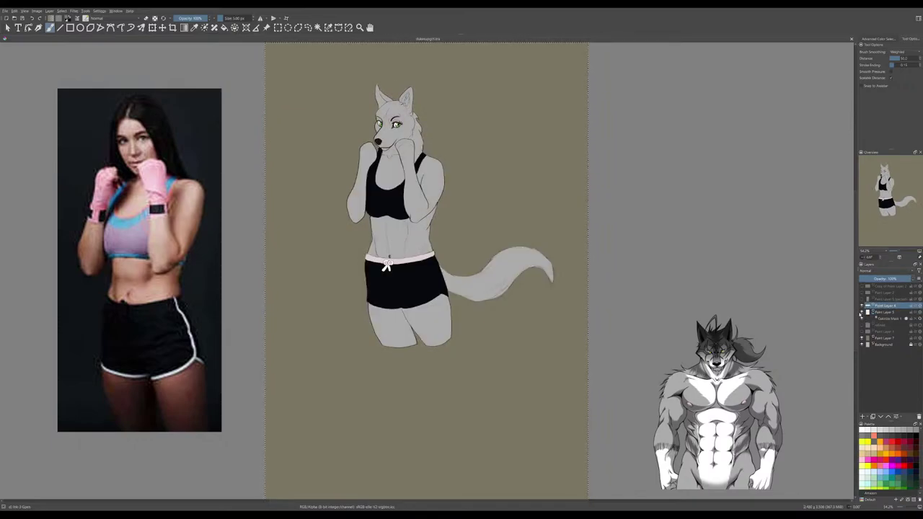
click(863, 317)
click(863, 317)
click(863, 317)
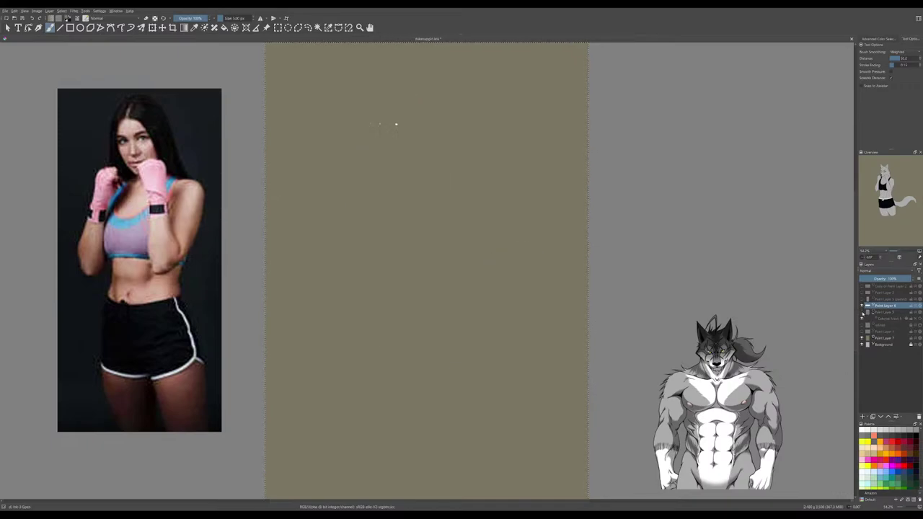
click(863, 317)
- Delete the paint layer holding the olive background fill
click(889, 338)
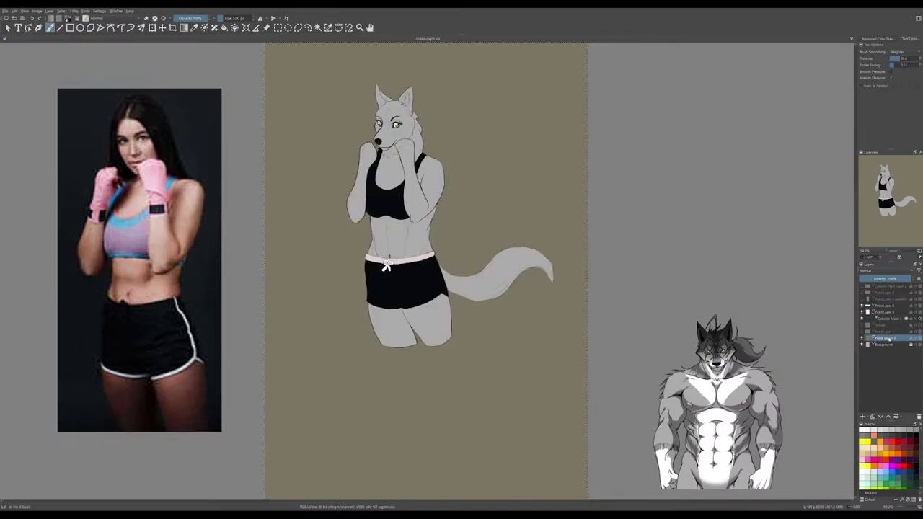
click(919, 417)
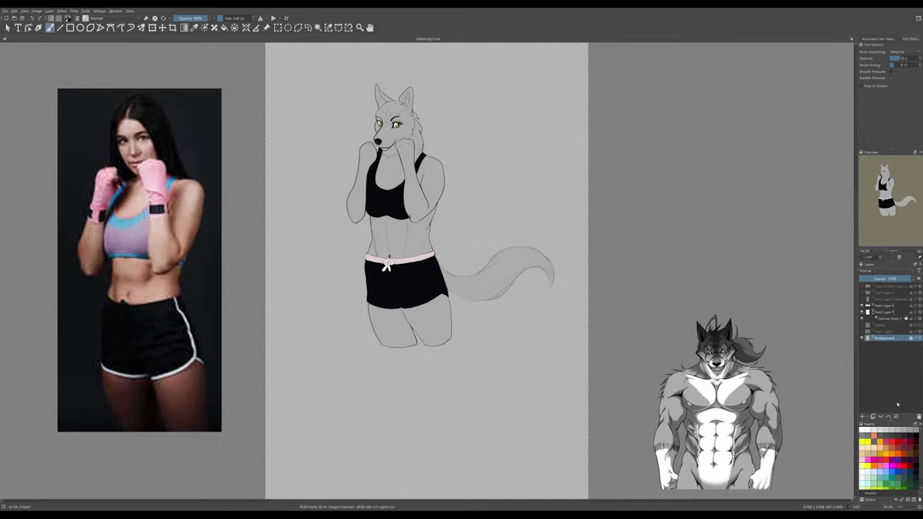
- Remove two key-stroke colours, including the black of the clothes, from the colorize mask, update it and check its key strokes
drag(575, 248, 628, 284)
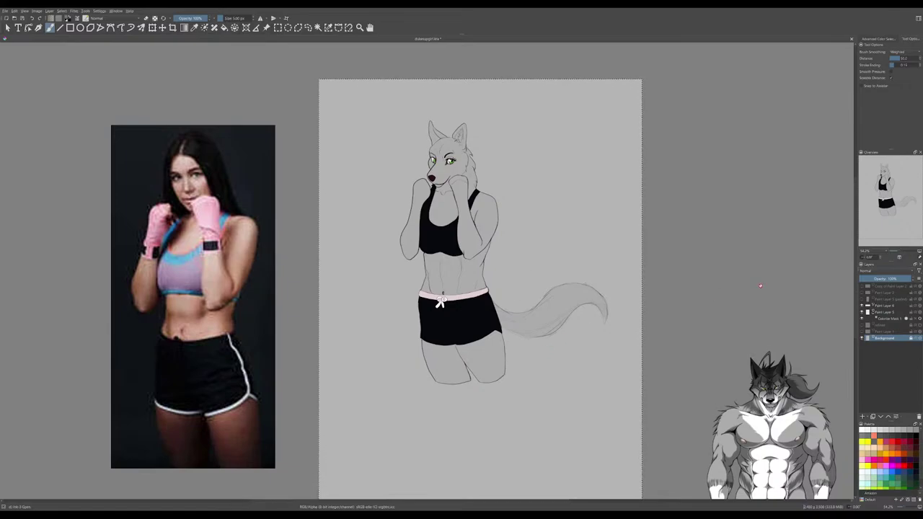
click(887, 317)
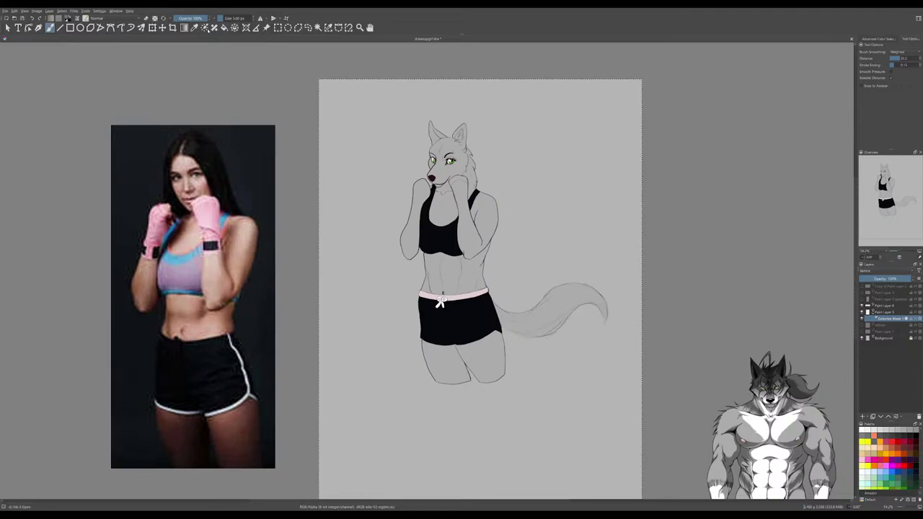
click(205, 28)
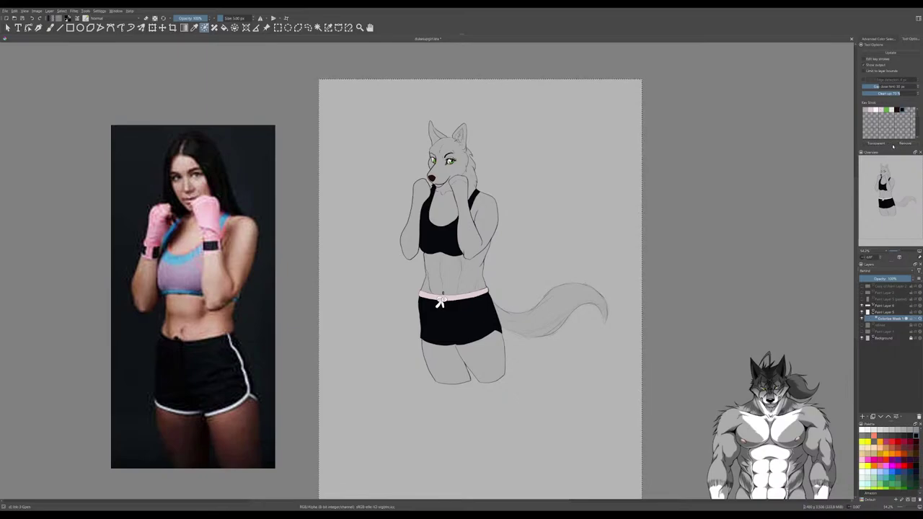
click(906, 144)
click(905, 145)
click(904, 53)
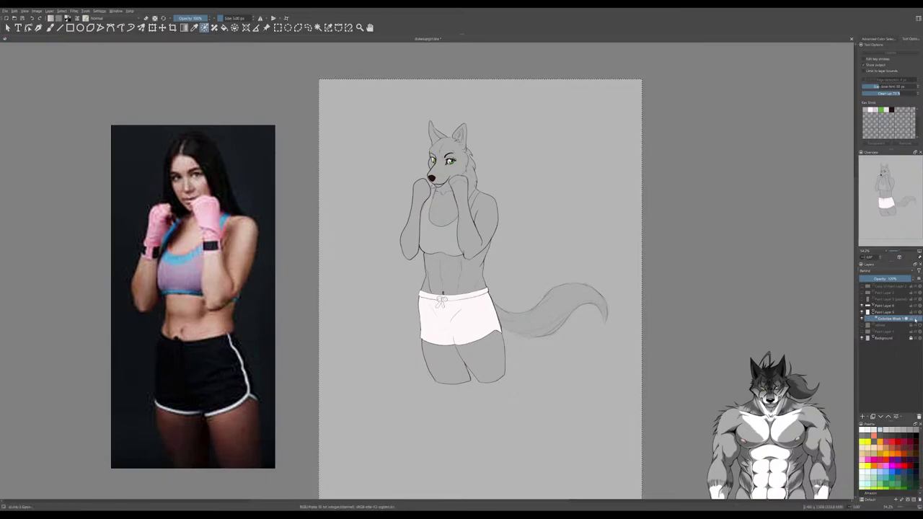
click(915, 319)
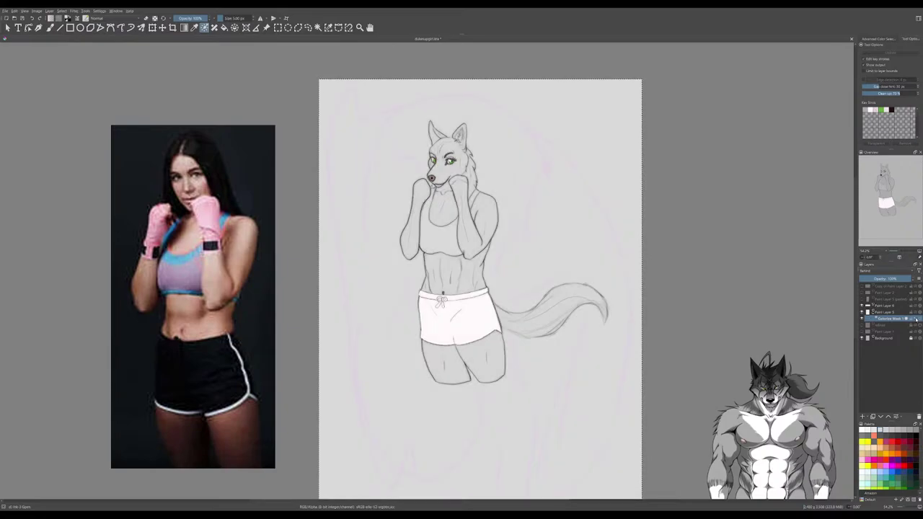
click(915, 319)
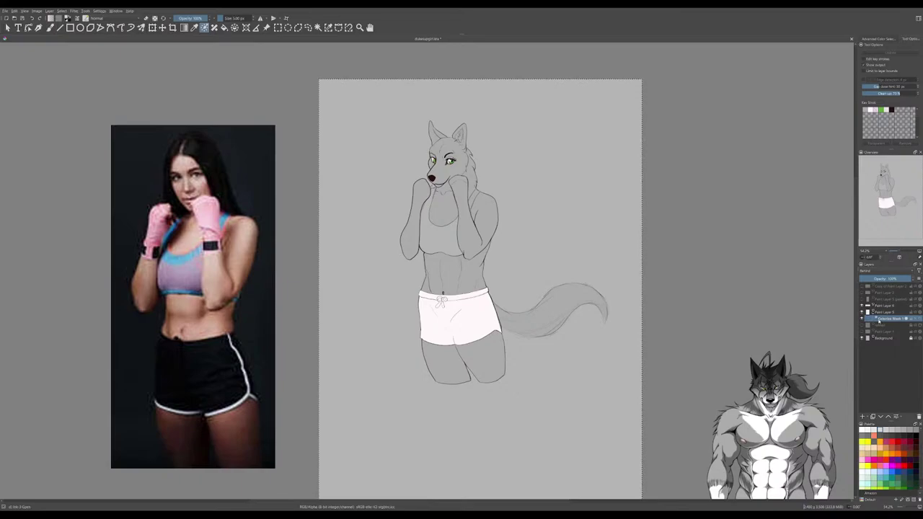
- Convert the colorize mask into a paint layer and split it into separate colour layers in a group
click(879, 307)
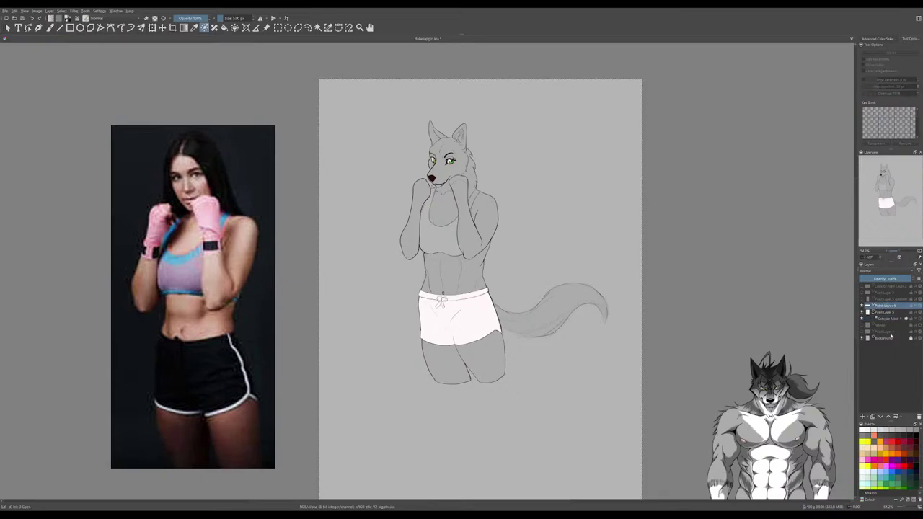
click(891, 319)
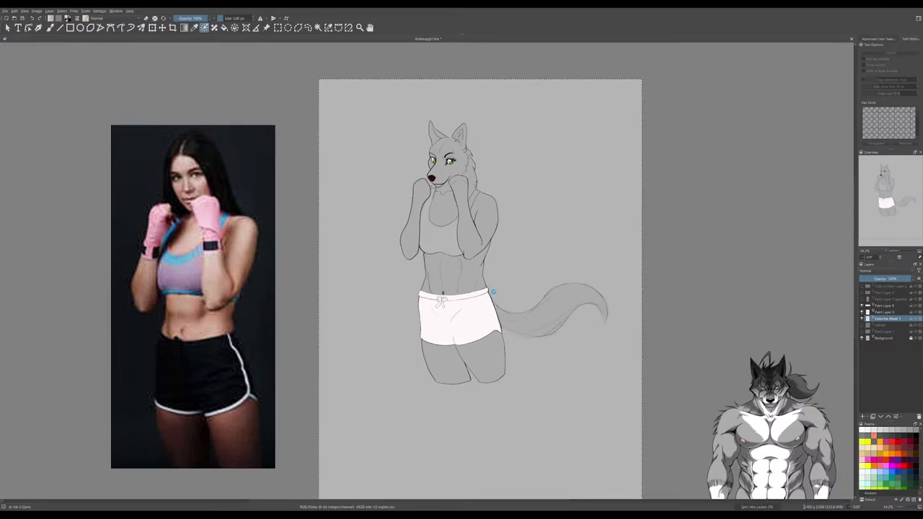
key(ctrl+v)
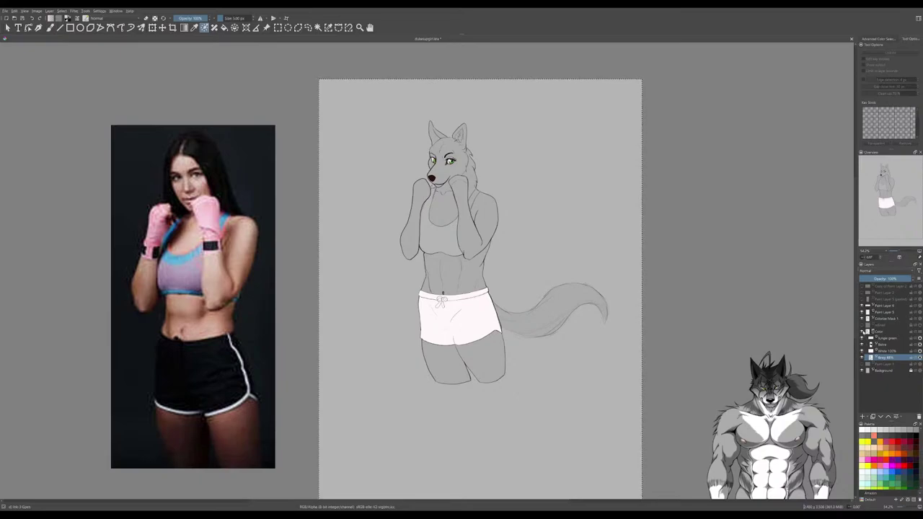
- Hide the original colorize mask layer, move it just above Background, and place the Color group directly beneath the line art
click(864, 318)
drag(885, 322, 899, 367)
click(879, 326)
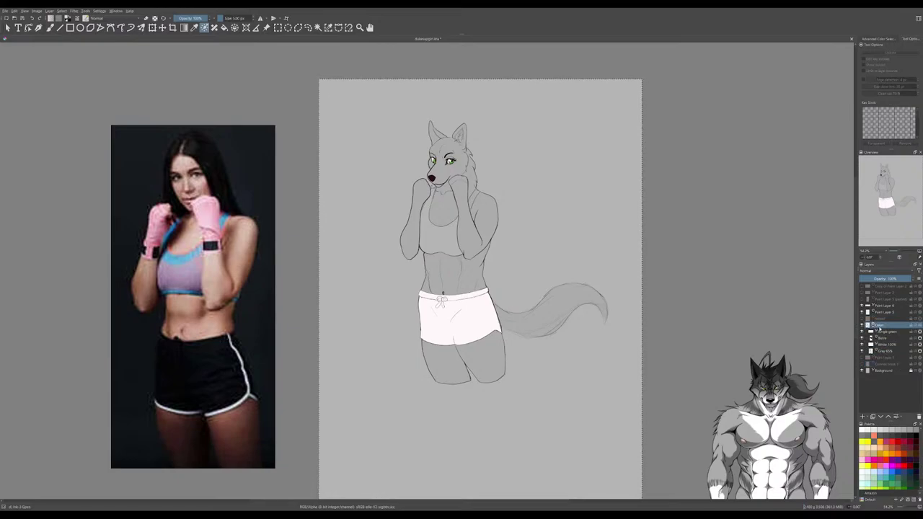
drag(879, 326, 879, 319)
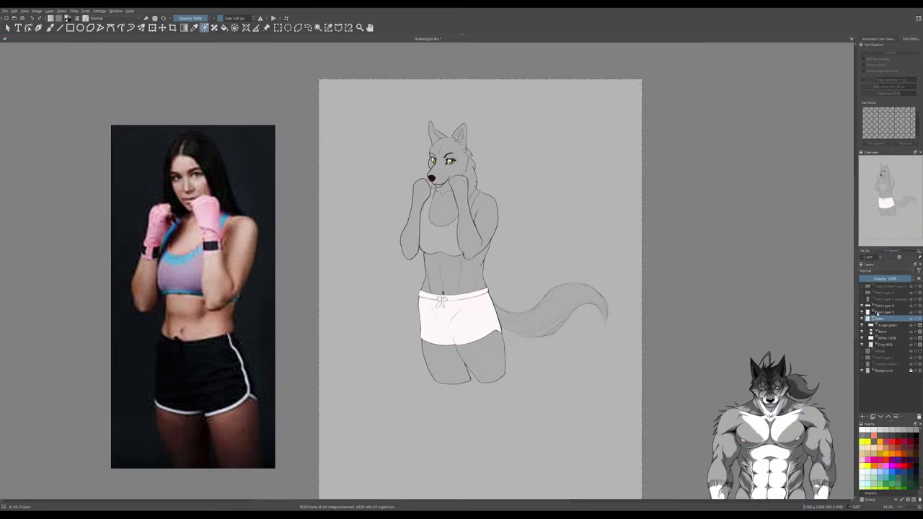
- Lower the line-art layer's opacity to about 54%
click(883, 311)
click(886, 279)
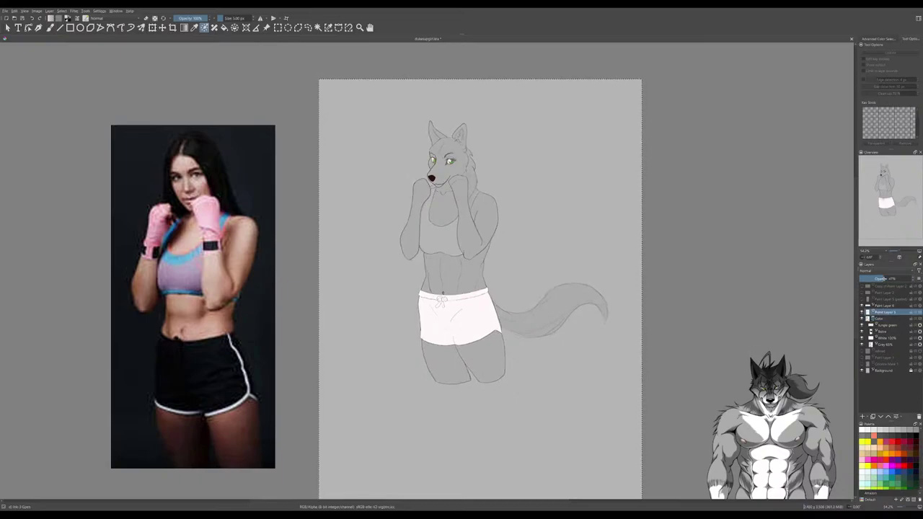
mouse_move(885, 279)
mouse_down()
mouse_move(900, 280)
mouse_move(886, 277)
mouse_up()
scroll(666, 292, down, 1)
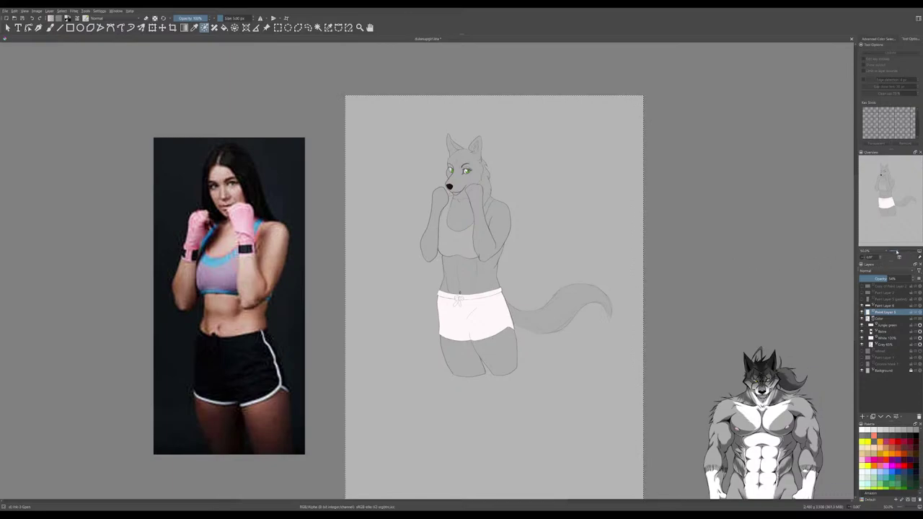
- Select the wolf's eyes on the line-art layer with the Freehand Selection tool
drag(896, 252, 899, 250)
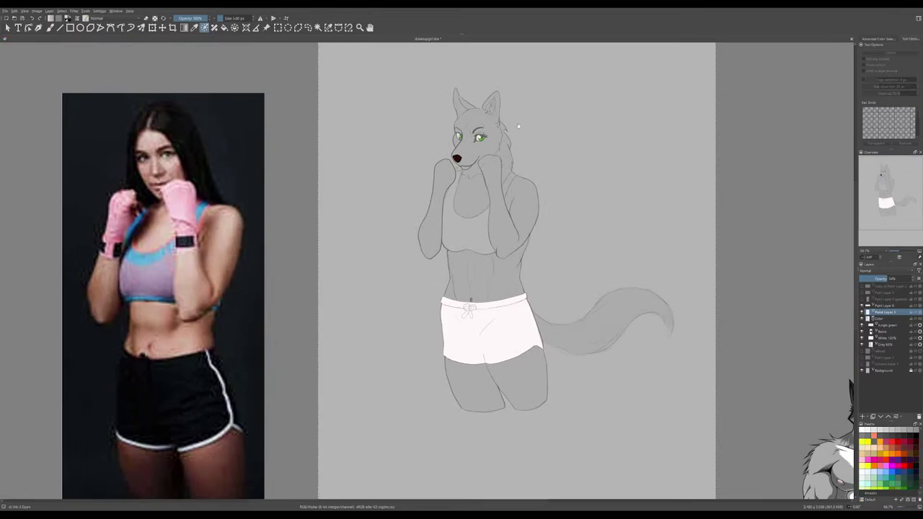
scroll(493, 122, up, 2)
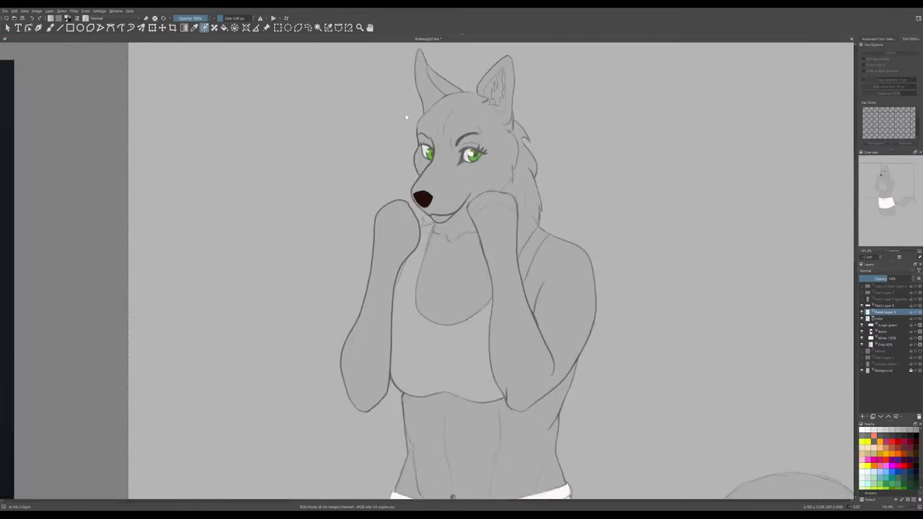
click(309, 27)
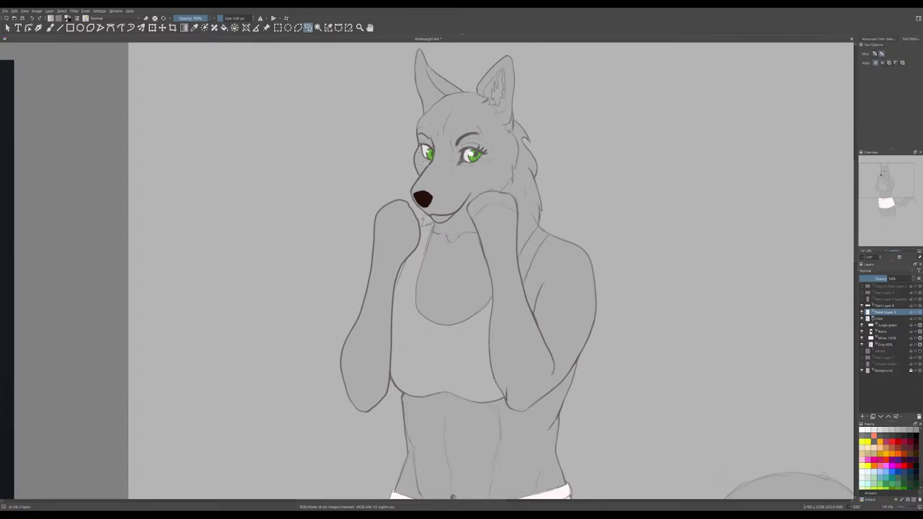
- Try cutting the selected eyes out of the line art onto a new layer, and undo it
key(Delete)
key(ctrl+v)
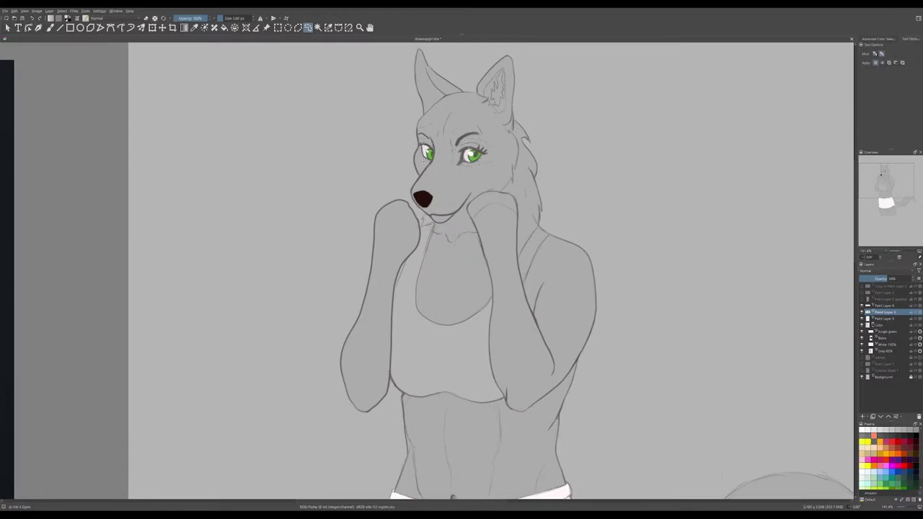
click(891, 319)
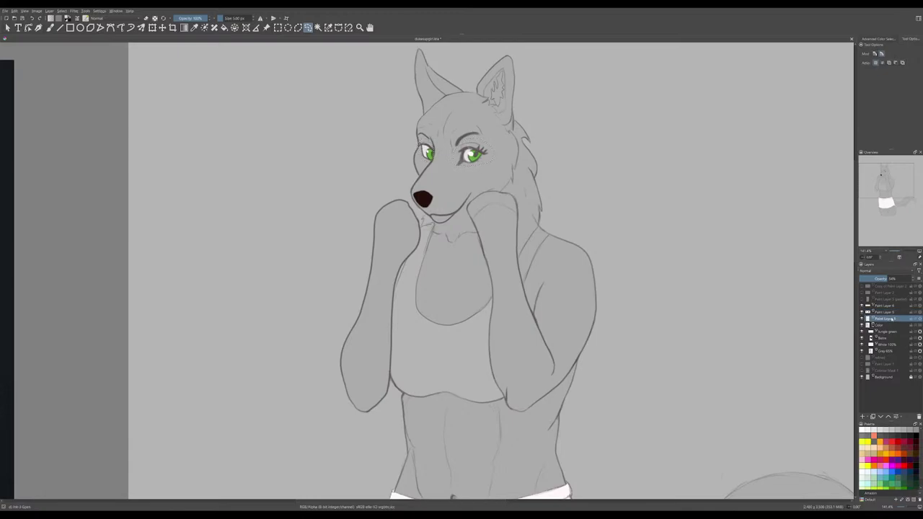
key(shift+Delete)
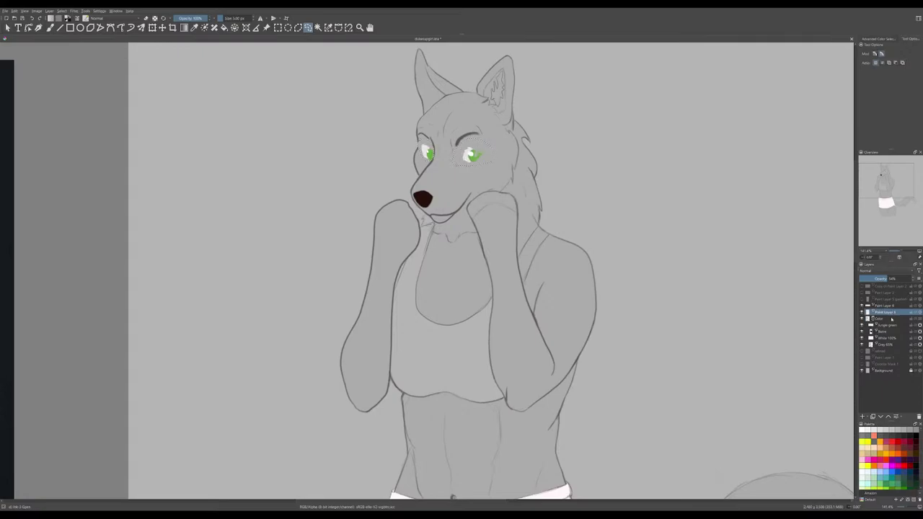
key(ctrl+z)
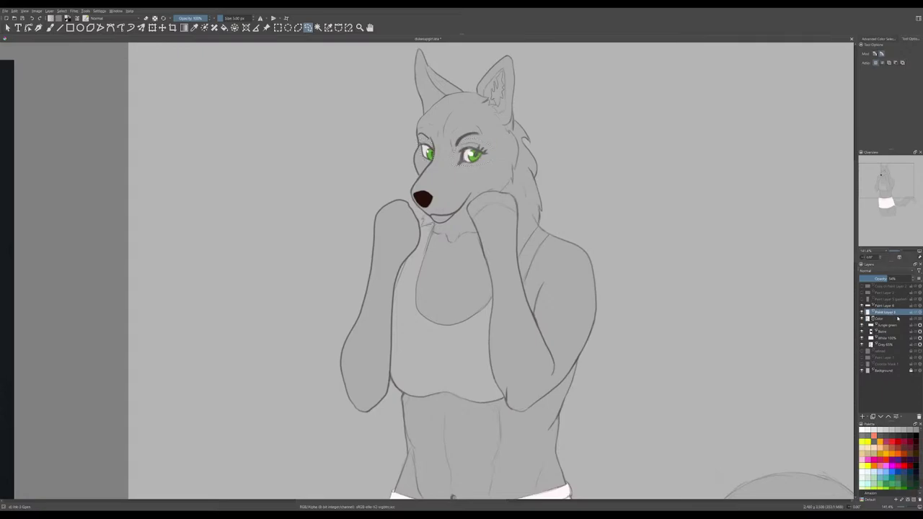
- Set the line-art layer's opacity to 100% and hide the eye-highlight layer above it
drag(885, 278, 912, 279)
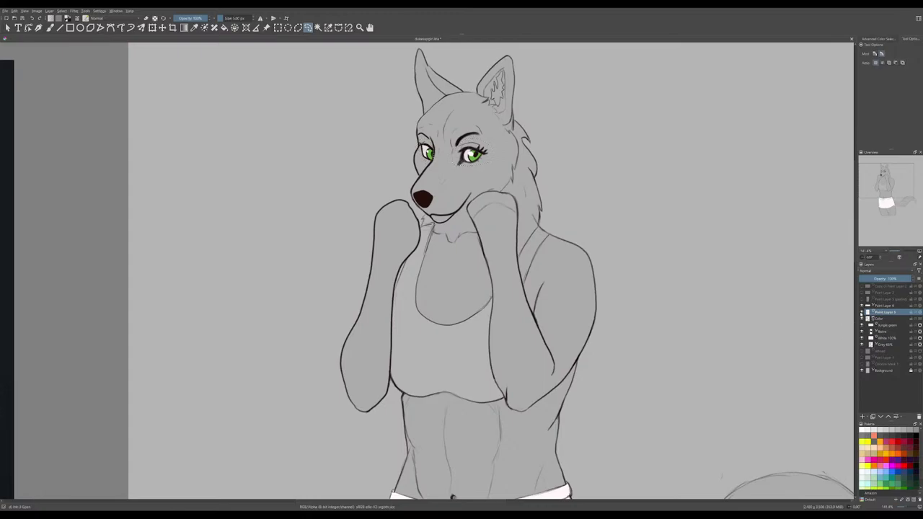
click(861, 315)
click(861, 314)
click(862, 306)
click(862, 306)
click(862, 306)
click(862, 313)
click(862, 313)
- Cut the selected eyes from the line art, paste them onto a new layer and name it "eyes"
scroll(822, 315, down, 1)
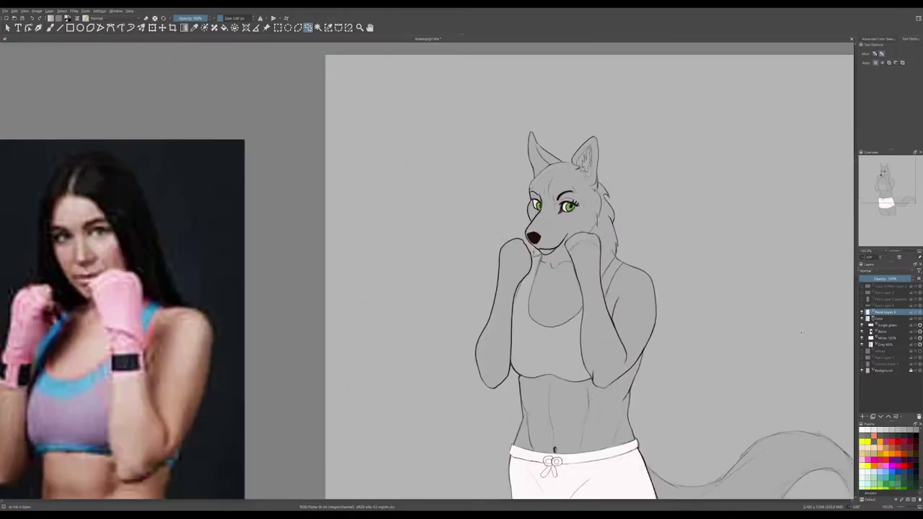
scroll(801, 332, up, 1)
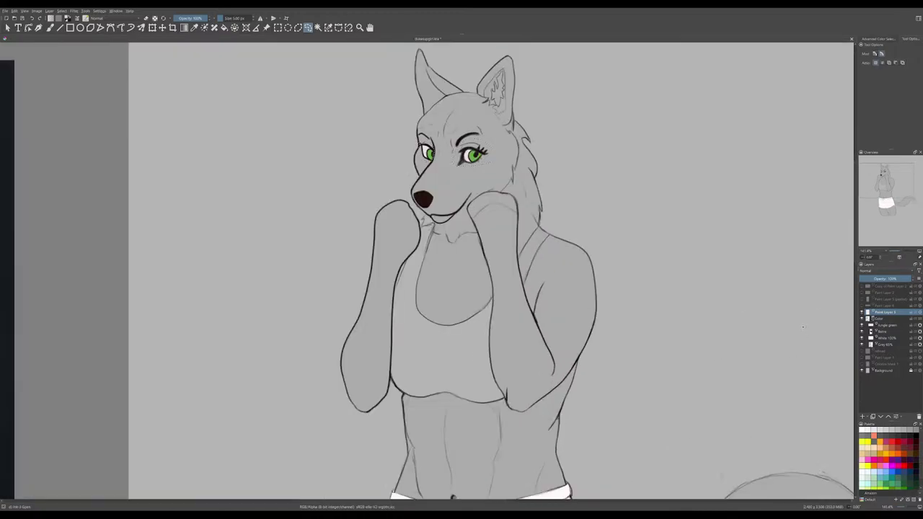
key(ctrl+t)
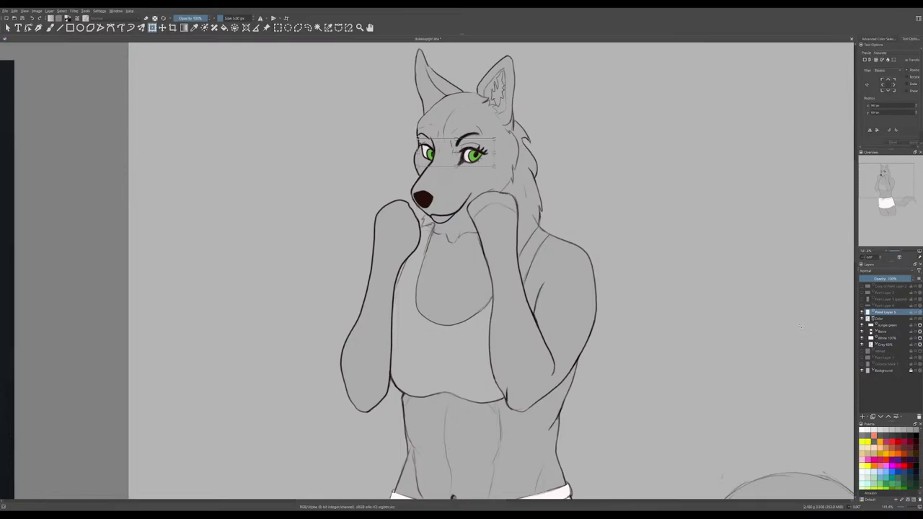
key(t)
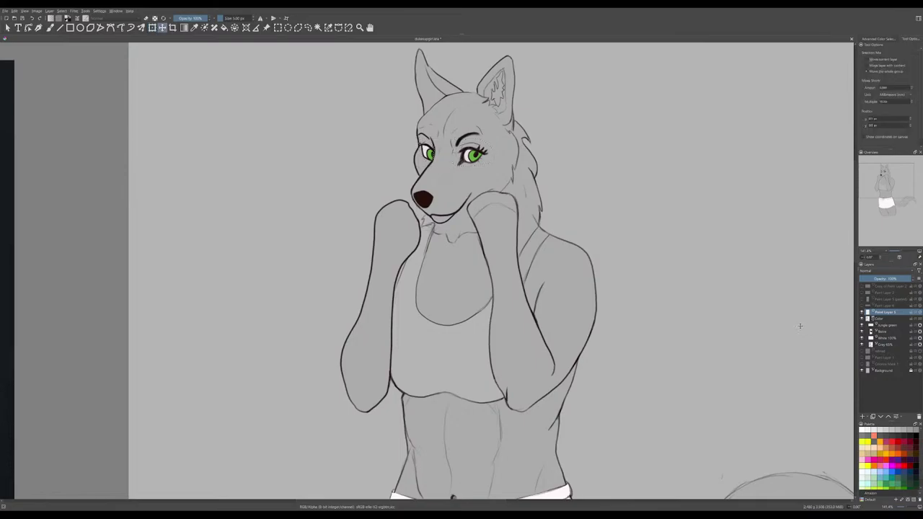
key(Delete)
key(ctrl+v)
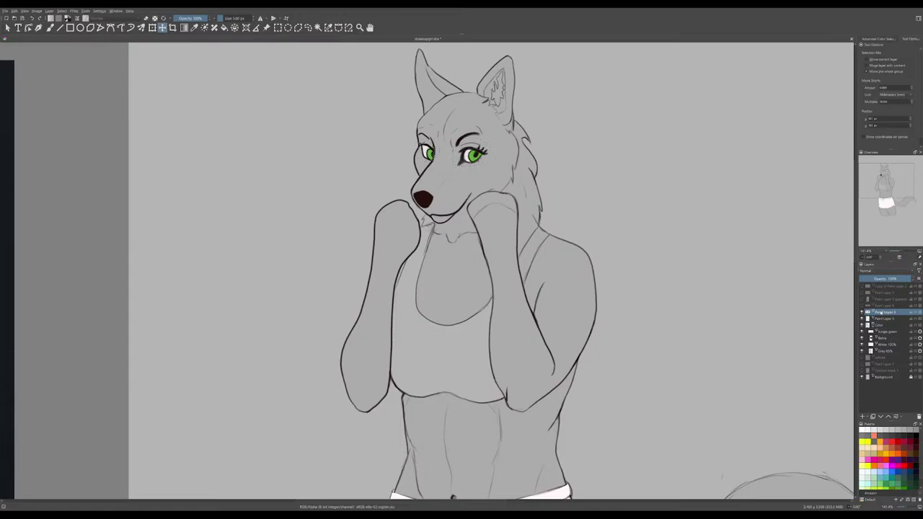
double_click(879, 312)
key(BackSpace)
key(Return)
- Lower the line-art layer's opacity to roughly half, leaving the separate eyes layer at full strength
click(884, 321)
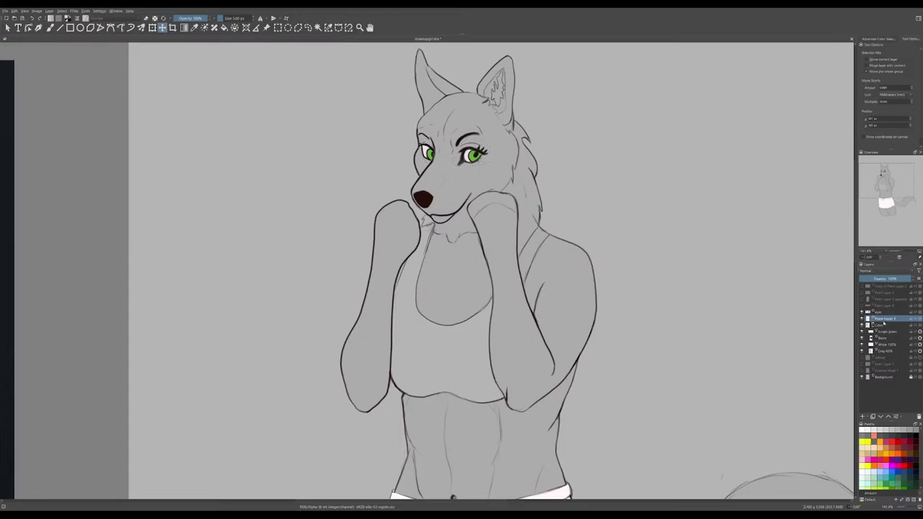
click(879, 278)
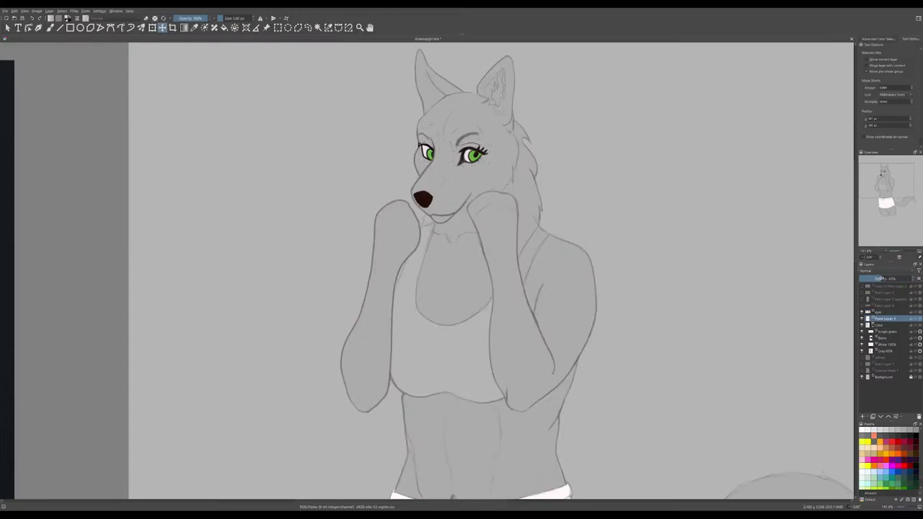
click(888, 278)
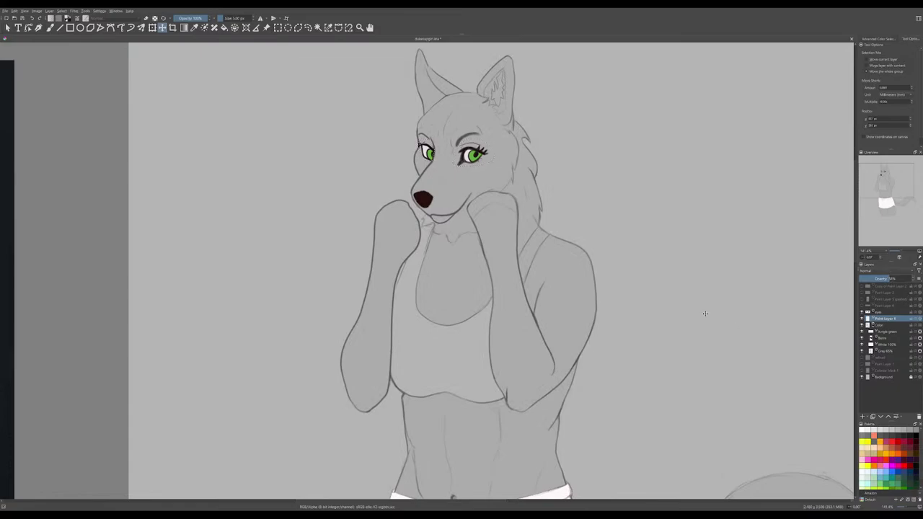
- Choose the soft eraser preset and enlarge its brush size with the line-art layer active
scroll(705, 314, down, 3)
scroll(705, 313, up, 1)
drag(705, 313, 639, 264)
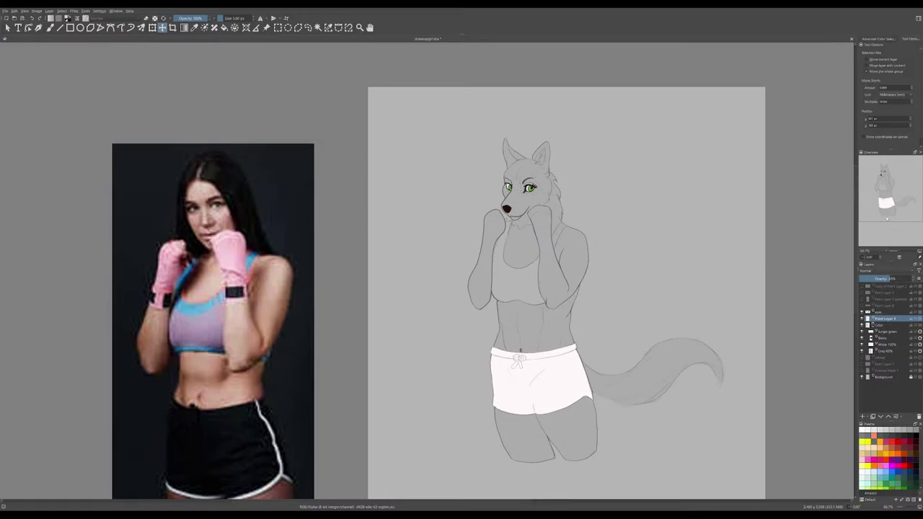
key(b)
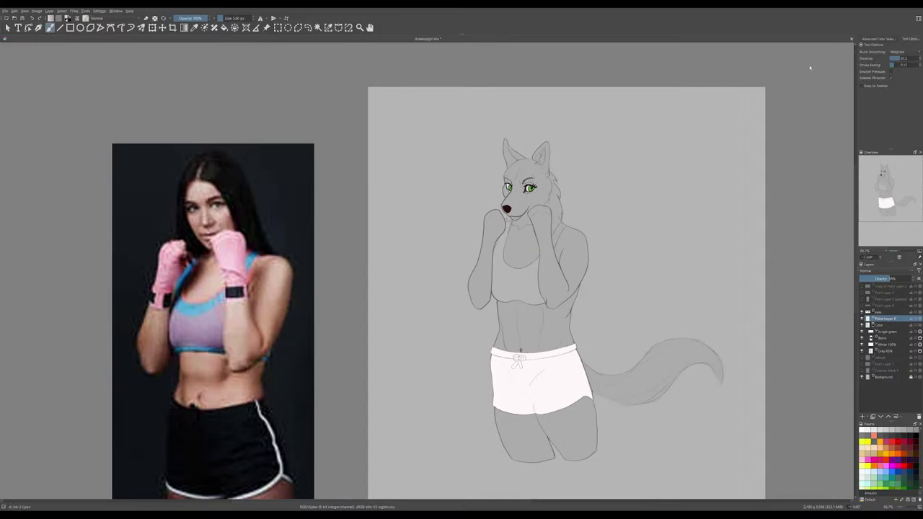
key(e)
click(889, 38)
drag(229, 18, 239, 16)
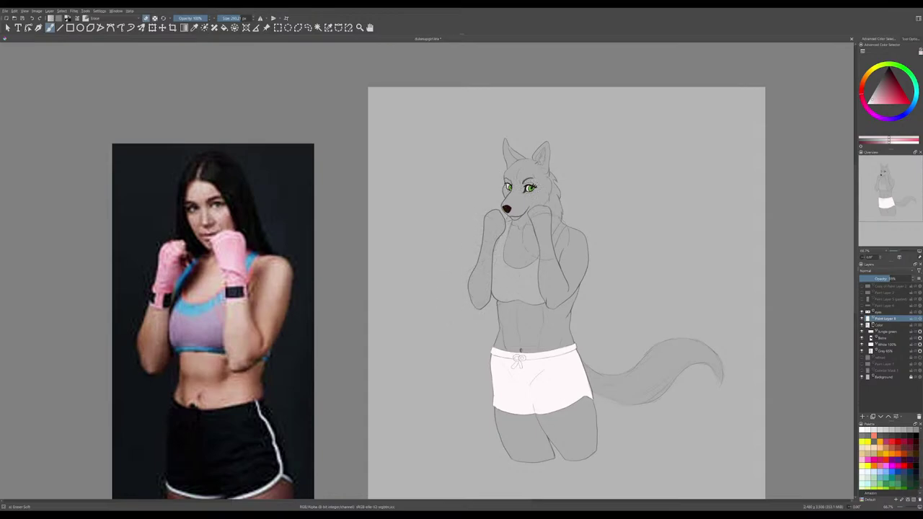
drag(514, 293, 532, 297)
click(867, 320)
click(867, 319)
key(e)
key(e)
key(minus)
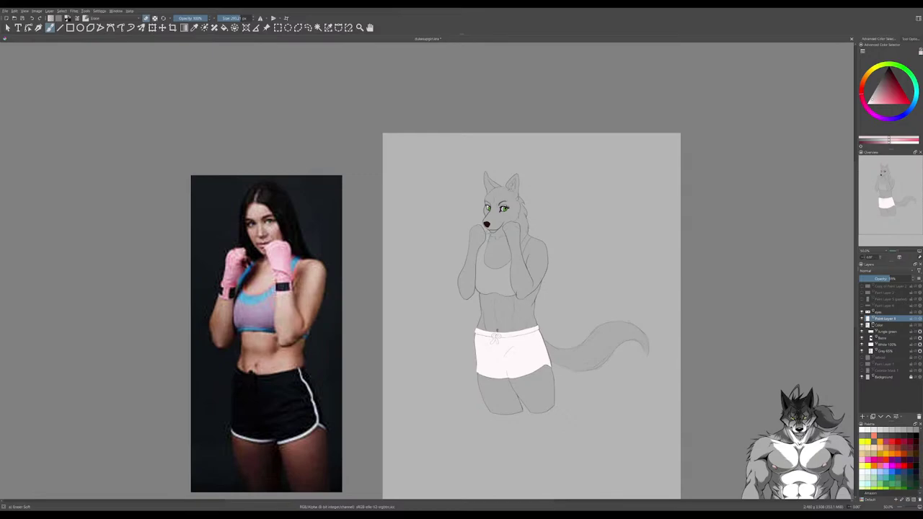
- Try rotating the canvas in both directions and reset it to upright
key(6)
key(6)
key(6)
key(6)
key(6)
key(6)
key(6)
key(4)
key(4)
key(4)
key(4)
key(4)
key(4)
key(4)
key(4)
key(4)
key(4)
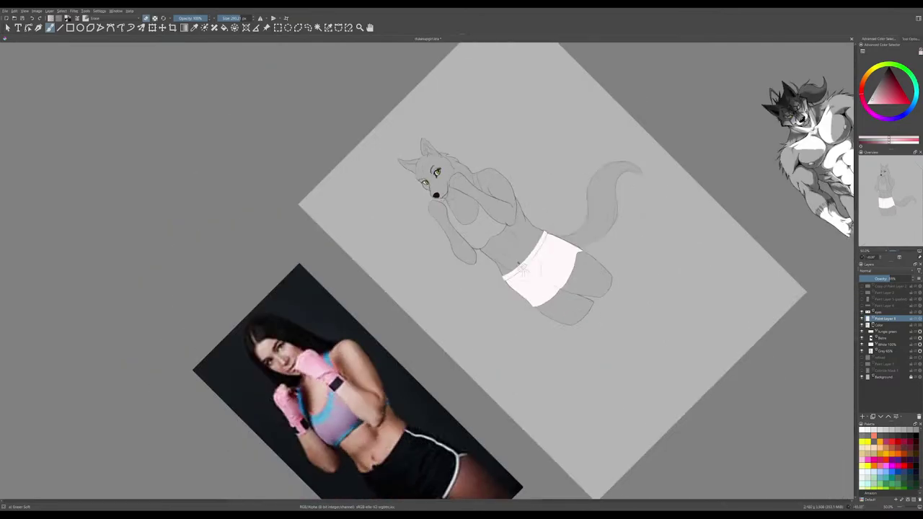
key(6)
key(5)
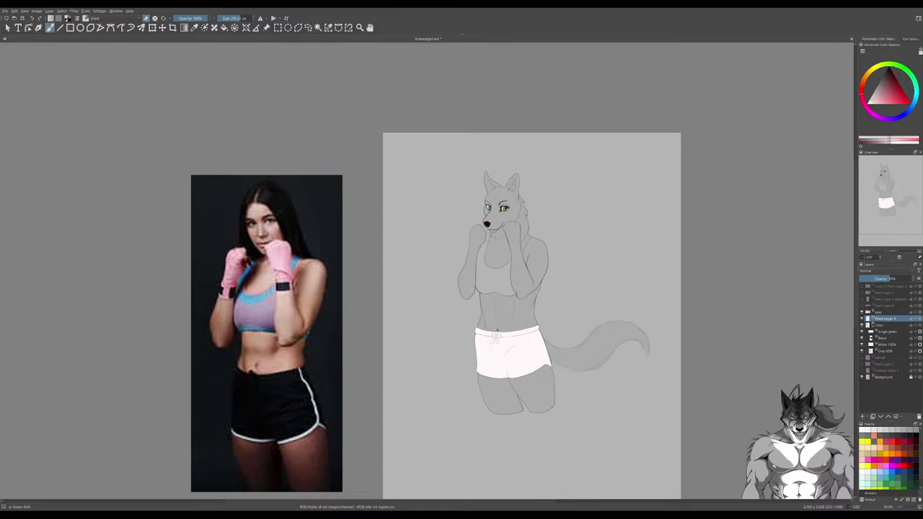
- Try out brush strokes over the wolf's belly at a smaller brush size and undo them
drag(597, 293, 570, 238)
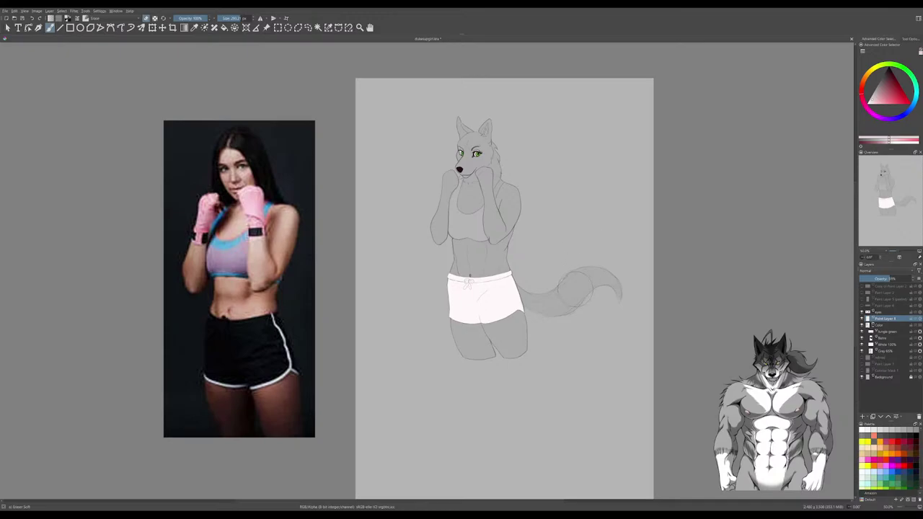
drag(587, 321, 579, 331)
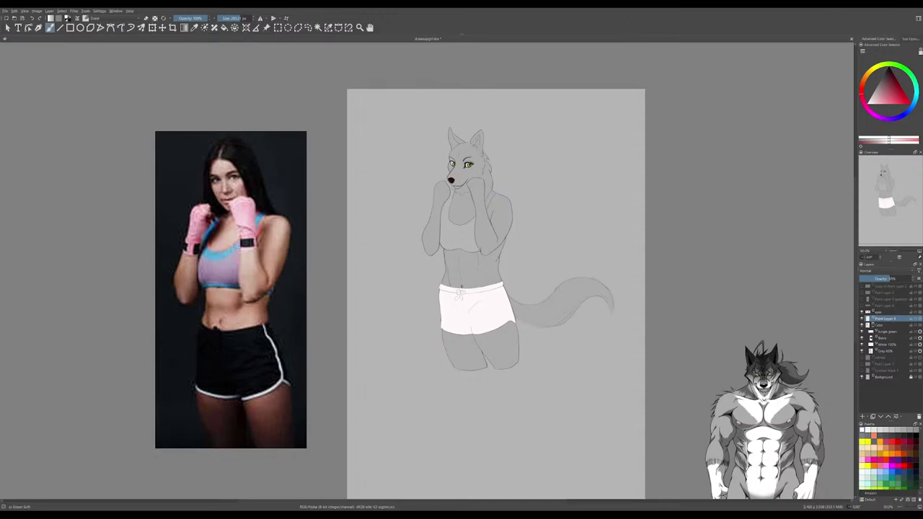
key(/)
mouse_move(469, 269)
mouse_down()
mouse_move(465, 285)
mouse_move(505, 299)
mouse_move(391, 350)
mouse_up()
key(ctrl+z)
key(ctrl+z)
mouse_move(496, 296)
shift+mouse_down()
mouse_move(486, 281)
mouse_move(473, 293)
shift+mouse_up()
click(453, 276)
click(453, 281)
click(453, 283)
click(454, 272)
click(451, 264)
click(450, 258)
drag(456, 262, 470, 278)
key(ctrl+z)
key(ctrl+z)
key(ctrl+z)
- Switch to the Texture Big brush, reduce its size to fit the belly, and undo the test stroke
click(641, 82)
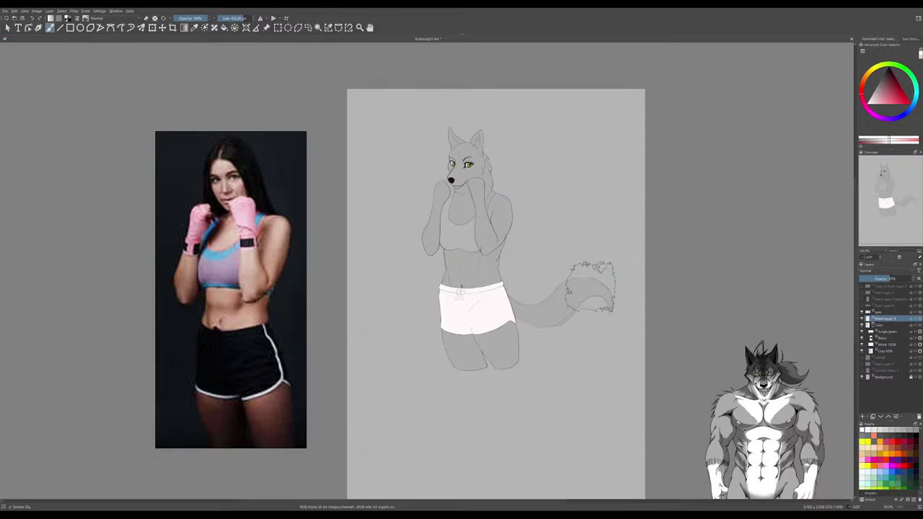
mouse_move(548, 334)
shift+mouse_down()
mouse_move(390, 450)
mouse_move(490, 325)
shift+mouse_up()
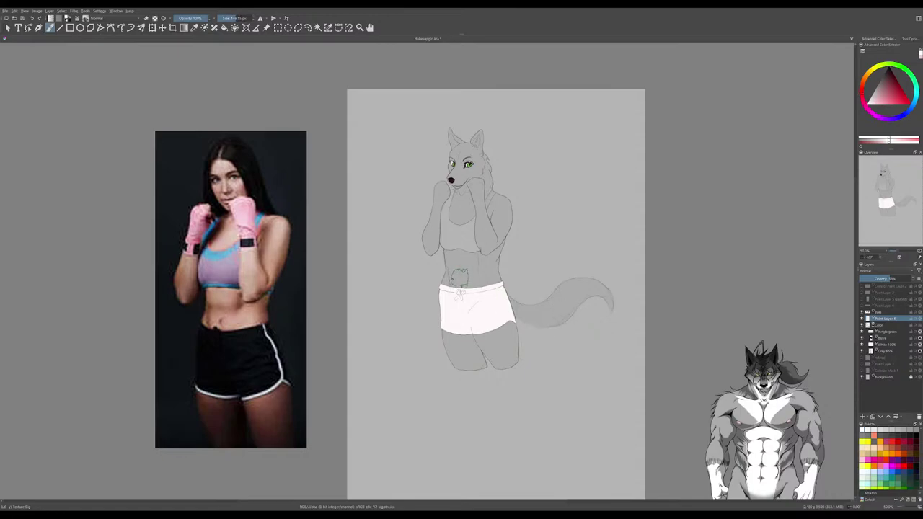
drag(453, 283, 454, 269)
key(ctrl+z)
- Toggle the White 100% layer's visibility and alpha setting and the grey fill layer's visibility to check which areas each covers
click(879, 345)
click(862, 345)
click(862, 345)
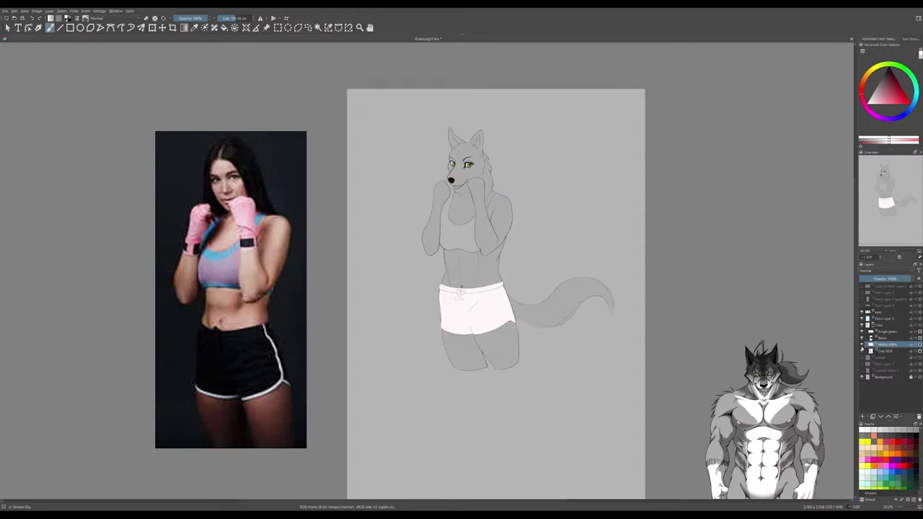
click(862, 351)
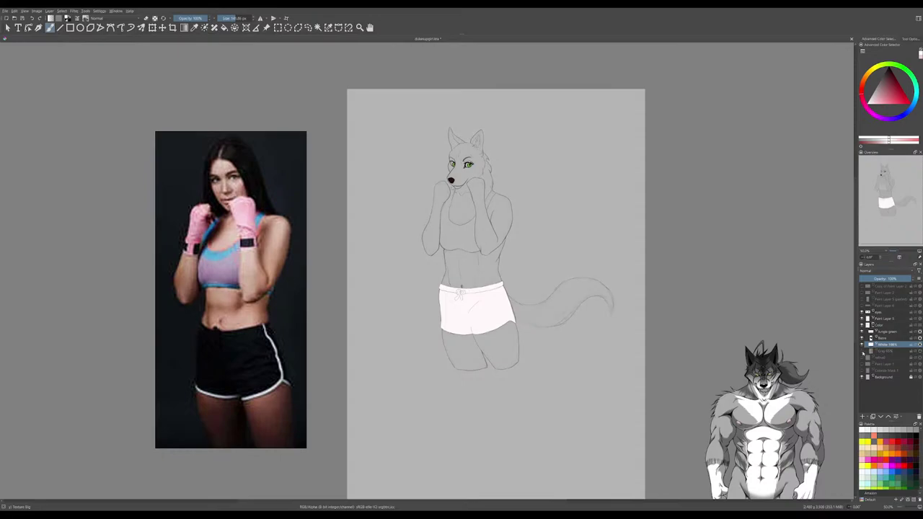
click(862, 351)
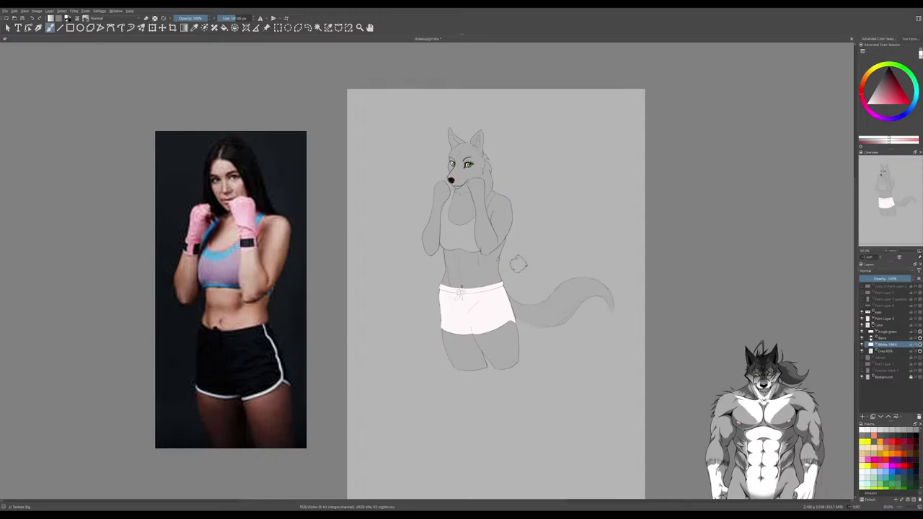
key(ctrl+z)
click(916, 346)
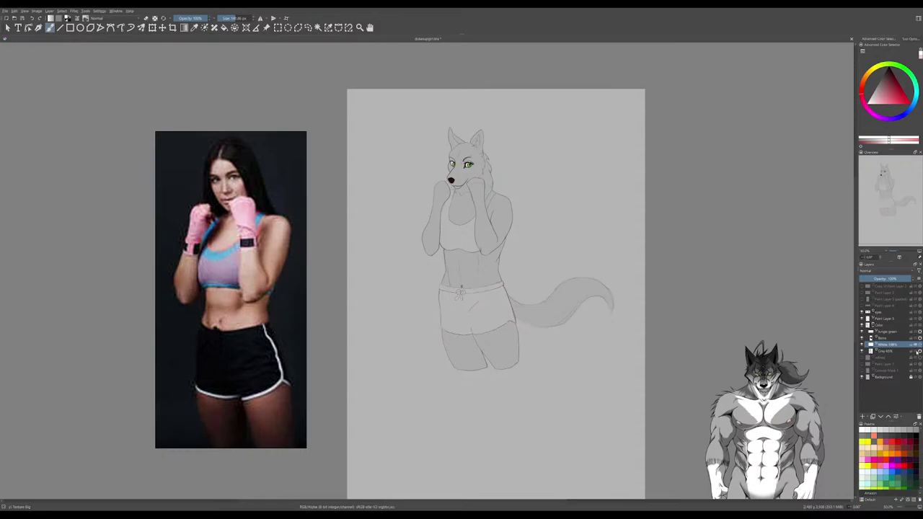
click(917, 346)
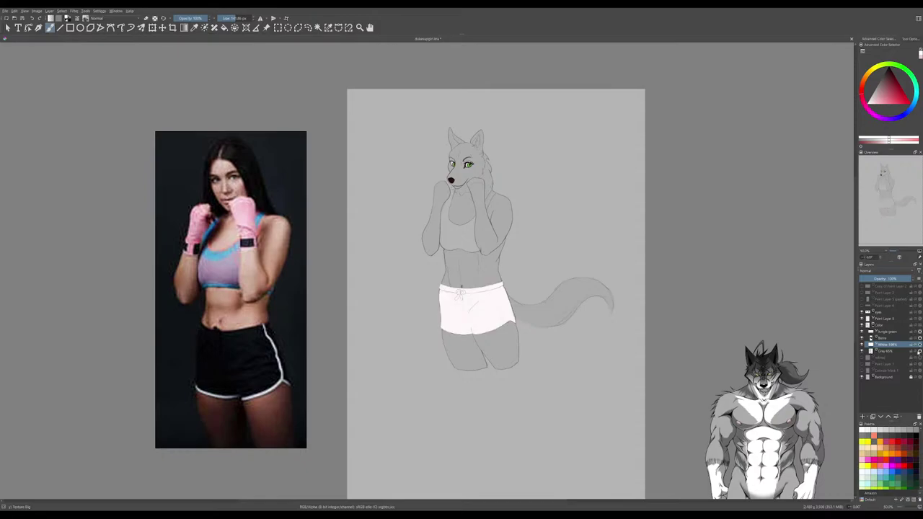
- Paint white fur over the wolf's belly and chest directly on the grey fill layer
click(907, 351)
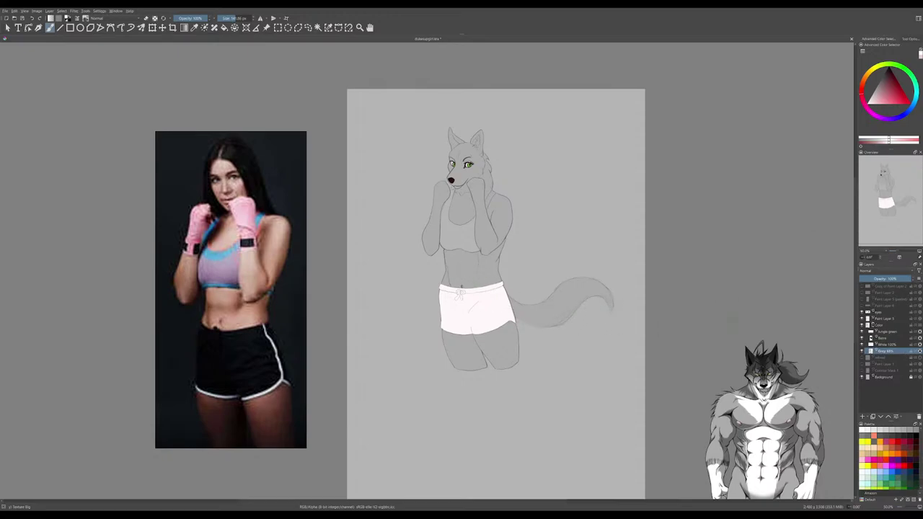
click(869, 104)
mouse_move(473, 264)
mouse_down()
mouse_move(450, 262)
mouse_move(455, 272)
mouse_move(446, 251)
mouse_move(462, 259)
mouse_move(457, 281)
mouse_move(459, 259)
mouse_move(467, 272)
mouse_move(471, 257)
mouse_move(462, 287)
mouse_move(470, 257)
mouse_move(462, 262)
mouse_move(461, 253)
mouse_move(458, 264)
mouse_move(459, 253)
mouse_move(460, 287)
mouse_up()
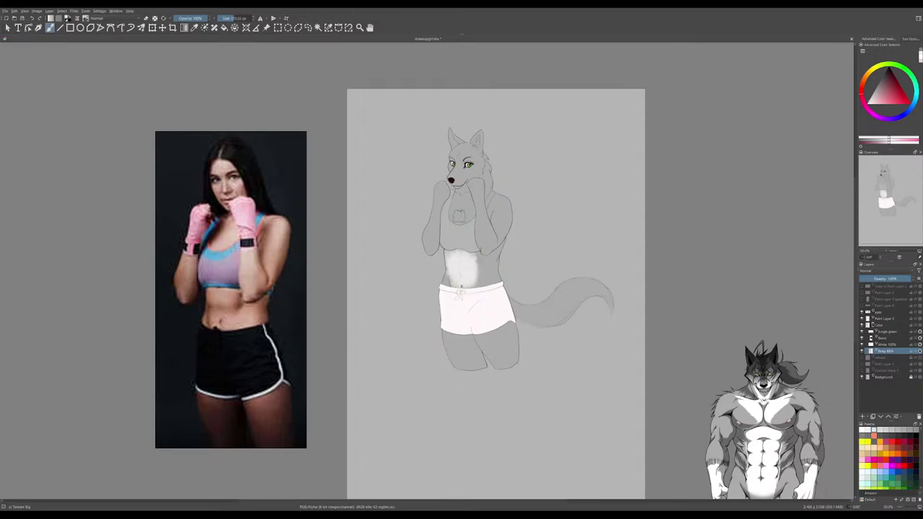
mouse_move(457, 218)
mouse_down()
mouse_move(462, 202)
mouse_move(468, 213)
mouse_move(464, 190)
mouse_move(456, 199)
mouse_move(455, 207)
mouse_move(470, 200)
mouse_up()
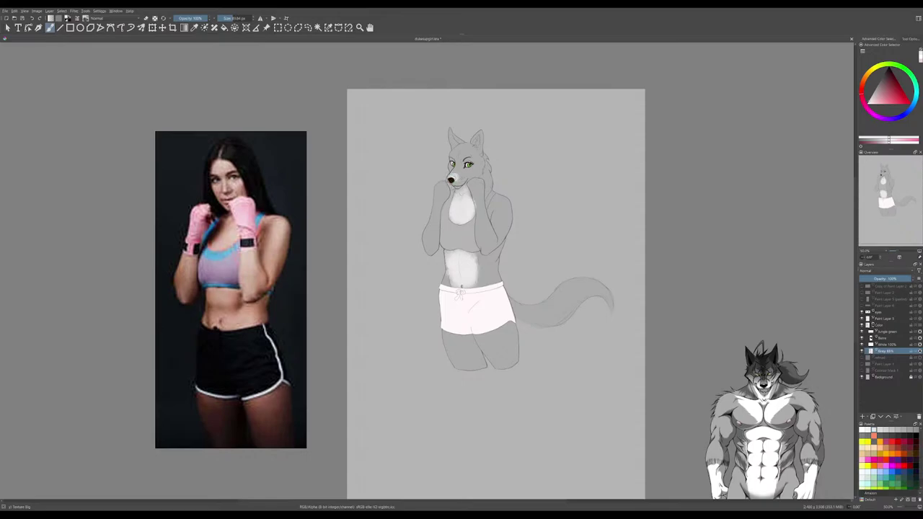
- Paint white fur on the wolf's muzzle and around the eyes on the grey fill layer
mouse_move(459, 185)
mouse_down()
mouse_move(492, 189)
mouse_move(472, 168)
mouse_move(487, 172)
mouse_move(454, 174)
mouse_up()
mouse_move(461, 155)
mouse_down()
mouse_move(459, 162)
mouse_move(467, 149)
mouse_up()
mouse_move(470, 176)
mouse_down()
mouse_move(479, 181)
mouse_move(480, 170)
mouse_move(462, 167)
mouse_up()
- Add a paint layer above the grey fill layer, and undo it together with the white face strokes
key(e)
click(863, 377)
click(864, 377)
click(863, 417)
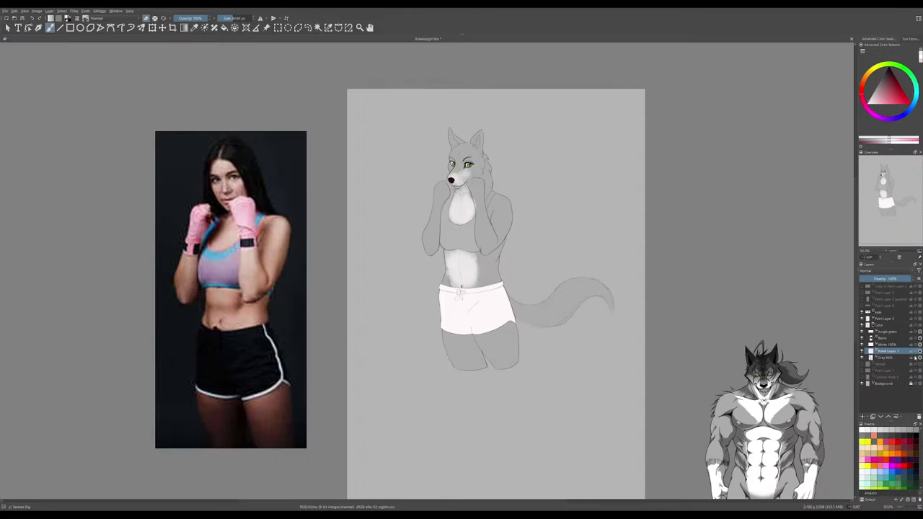
key(ctrl+z)
key(ctrl+z)
key(ctrl+z)
key(ctrl+z)
key(ctrl+z)
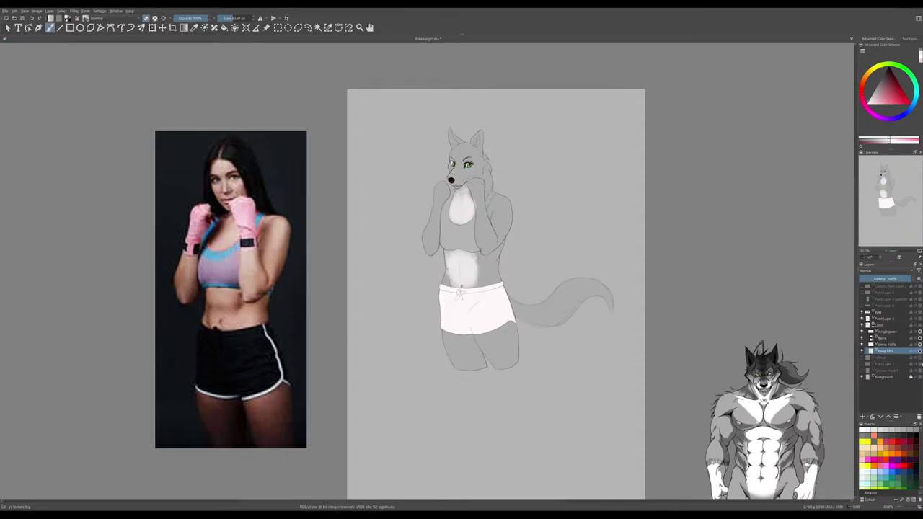
- Add a new paint layer above the grey fill layer with inherit alpha enabled, leaving inherit alpha off on the grey layer
click(863, 417)
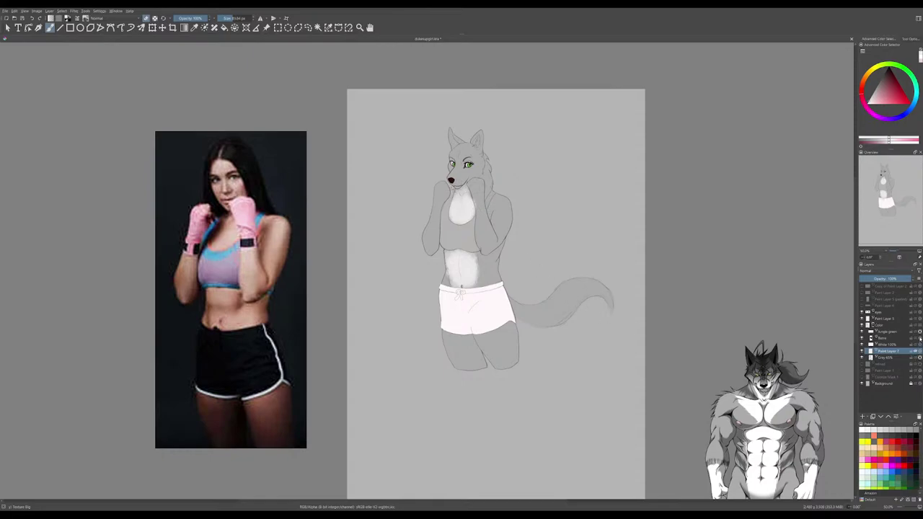
click(919, 366)
click(918, 358)
click(919, 358)
click(918, 359)
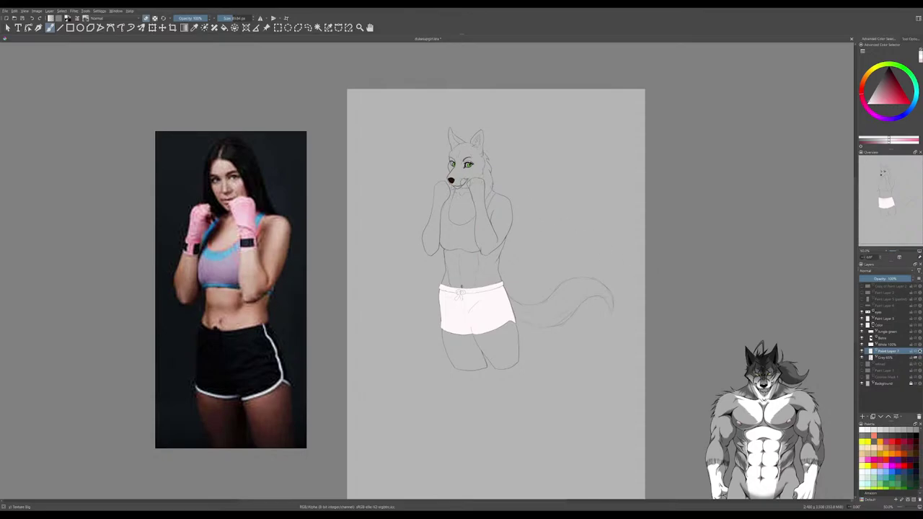
click(916, 356)
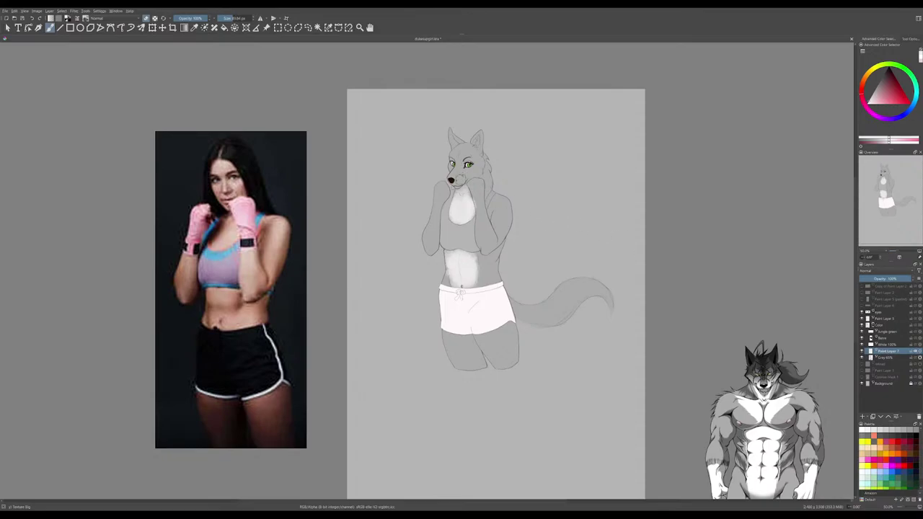
- Paint the wolf's muzzle and chin white on the new layer with a smaller brush, undoing stray strokes
key(e)
drag(459, 178, 466, 179)
key(ctrl+z)
key(minus)
key(plus)
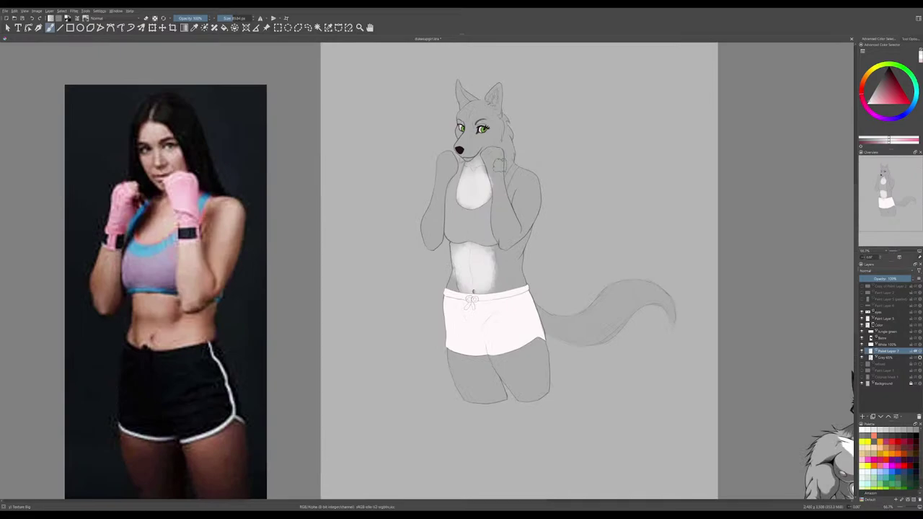
drag(629, 201, 647, 281)
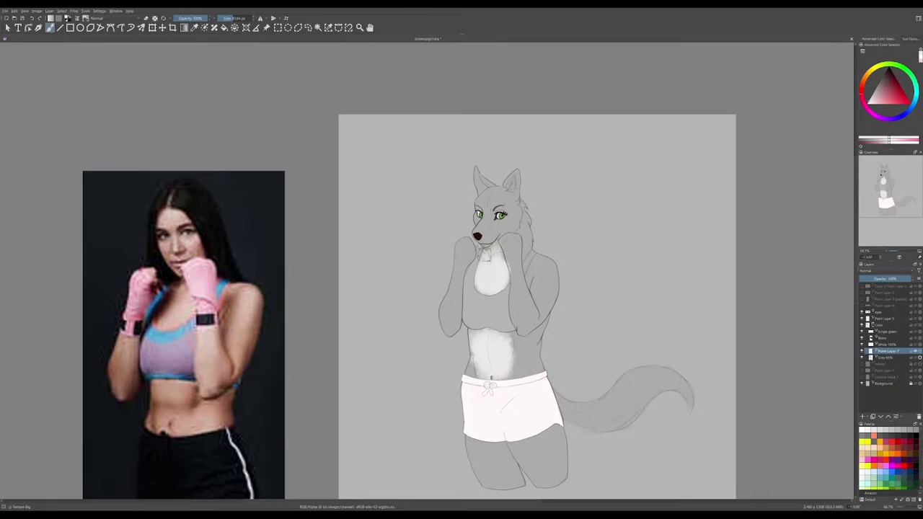
shift+drag(485, 256, 478, 256)
drag(488, 242, 496, 236)
key(ctrl+z)
drag(490, 230, 485, 236)
key(ctrl+z)
- Paint white fur markings above and around both eyes and refine their edges with the eraser mode
drag(496, 209, 504, 207)
click(476, 238)
drag(483, 204, 477, 208)
key(e)
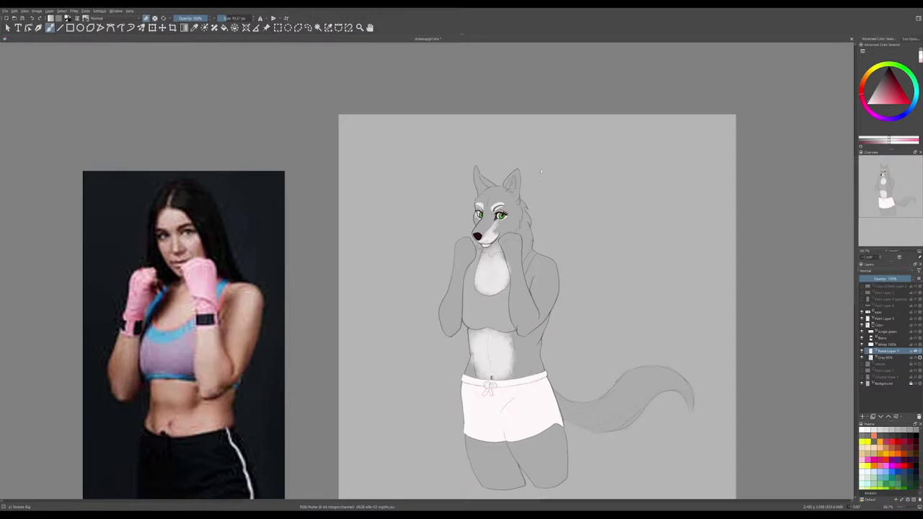
key(e)
key(e)
- Sample the body grey and paint over the white chest and belly patches on the grey fill layer
click(889, 358)
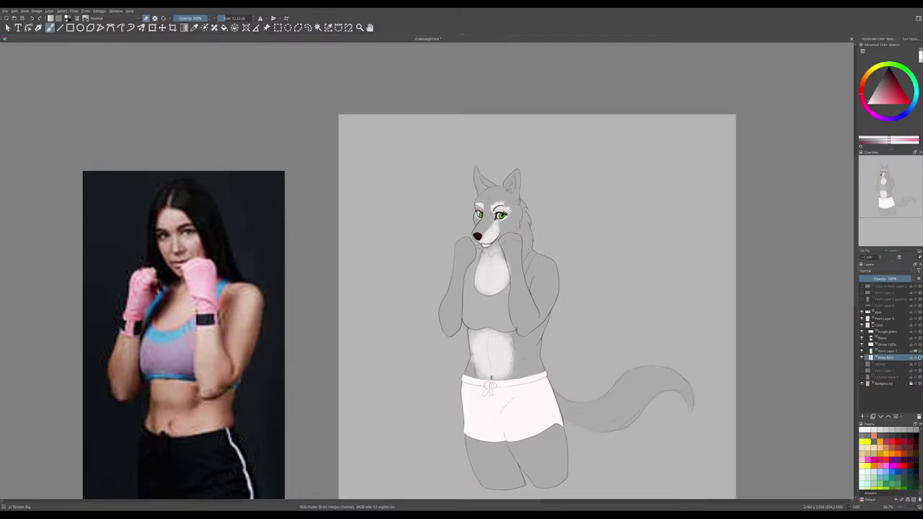
ctrl+click(522, 358)
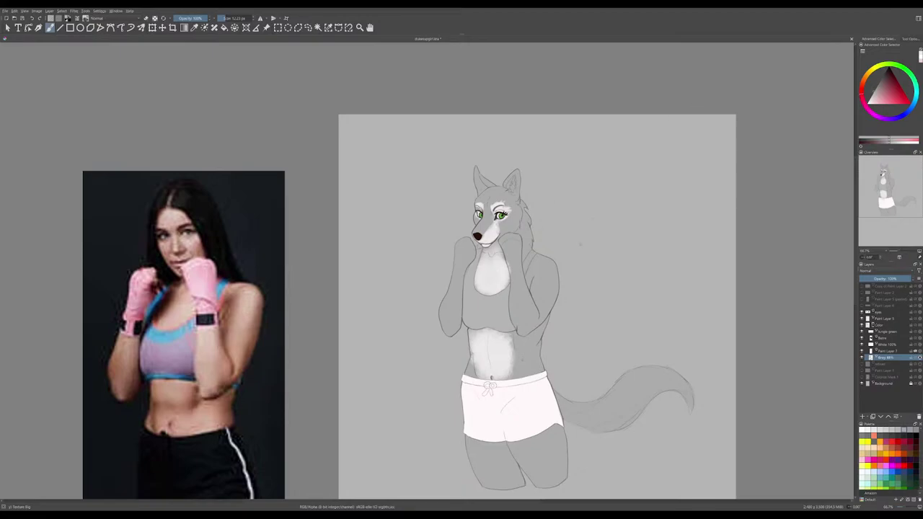
mouse_move(521, 349)
mouse_down()
mouse_move(497, 331)
mouse_move(479, 348)
mouse_move(488, 343)
mouse_move(478, 347)
mouse_move(475, 328)
mouse_move(491, 327)
mouse_move(478, 366)
mouse_move(475, 343)
mouse_move(494, 365)
mouse_move(481, 370)
mouse_move(495, 325)
mouse_move(501, 371)
mouse_move(515, 329)
mouse_move(518, 341)
mouse_move(495, 368)
mouse_move(518, 348)
mouse_move(502, 370)
mouse_move(497, 294)
mouse_move(481, 288)
mouse_move(480, 269)
mouse_move(493, 259)
mouse_move(479, 279)
mouse_move(497, 263)
mouse_move(496, 282)
mouse_move(505, 283)
mouse_move(497, 246)
mouse_move(492, 299)
mouse_move(496, 261)
mouse_up()
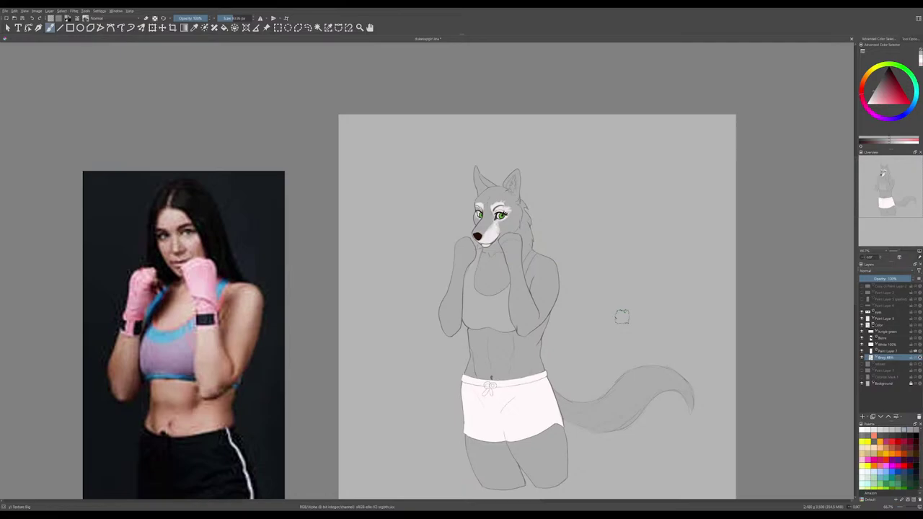
- Reselect the white-markings paint layer and sample white from the muscular wolf reference as the brush colour
click(887, 351)
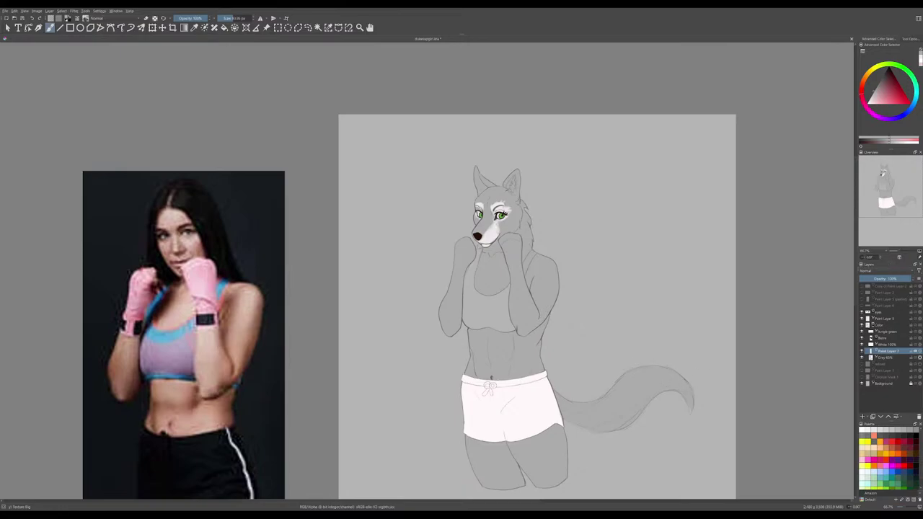
key(ctrl+plus)
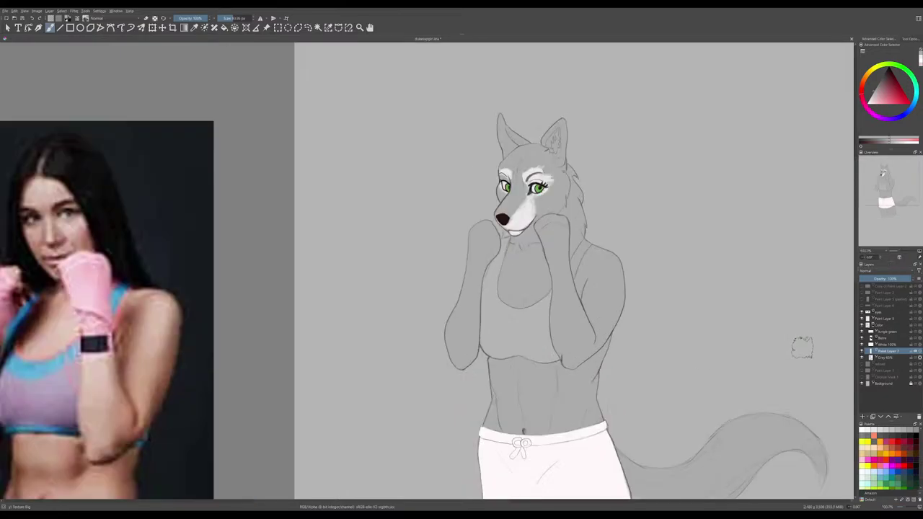
key(ctrl+minus)
key(ctrl+minus)
key(ctrl+minus)
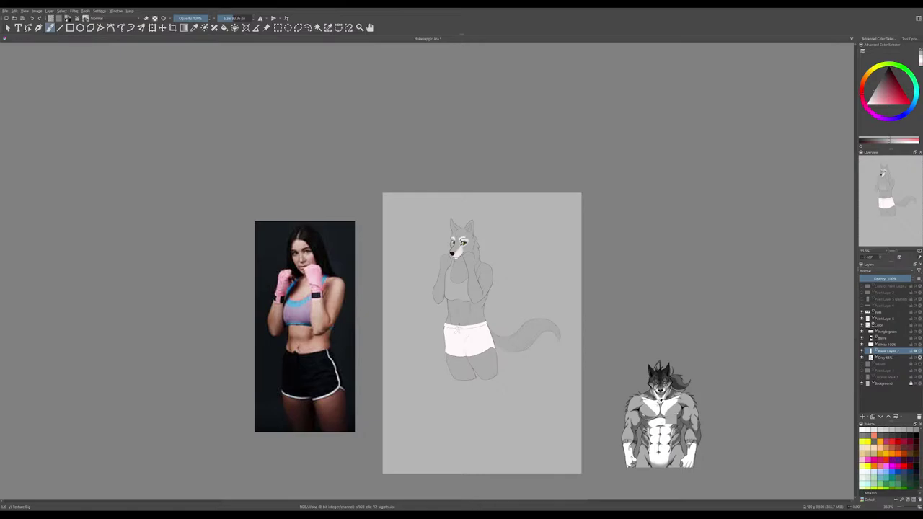
ctrl+click(669, 420)
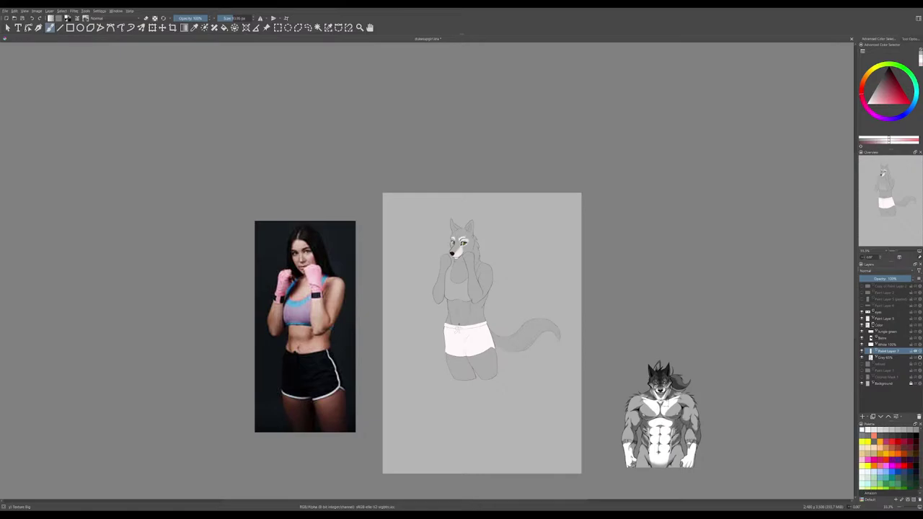
key(ctrl+plus)
key(ctrl+plus)
key(ctrl+plus)
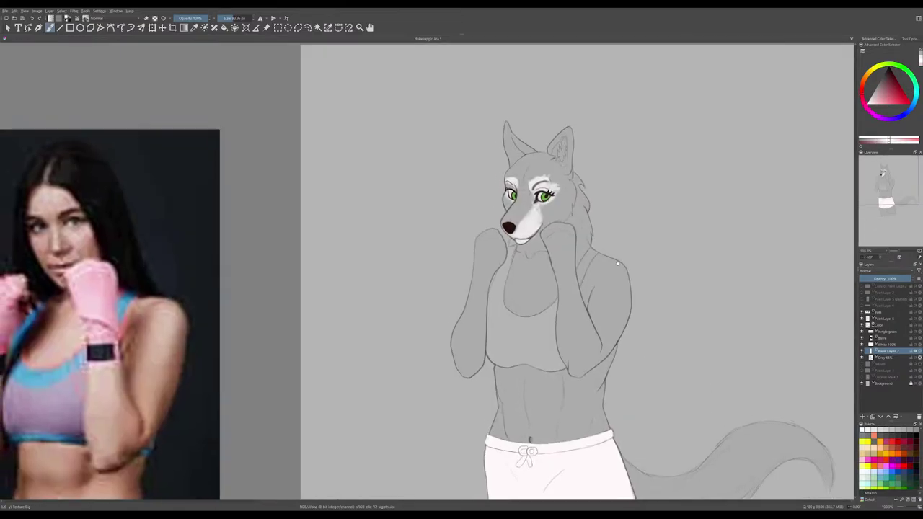
key(ctrl+plus)
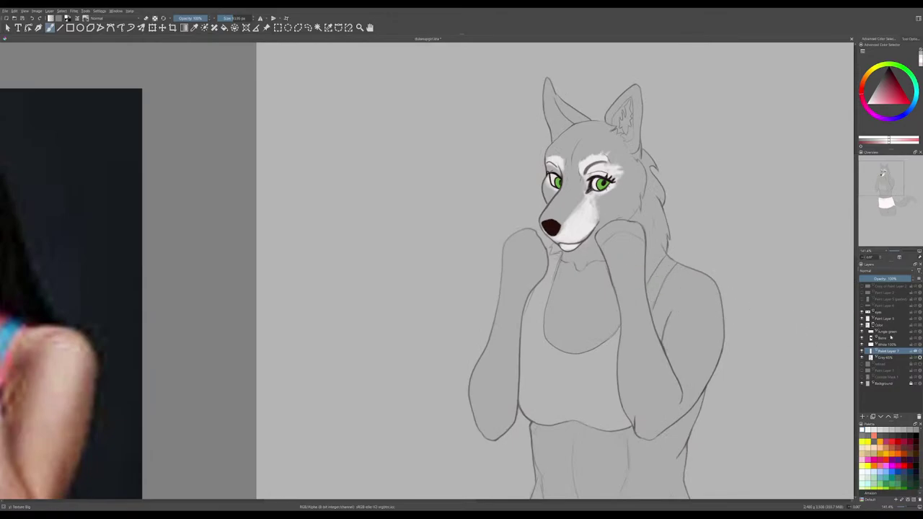
- Remove the restored white chest fill and build up denser white on the muzzle with a smaller brush
key(ctrl+shift+z)
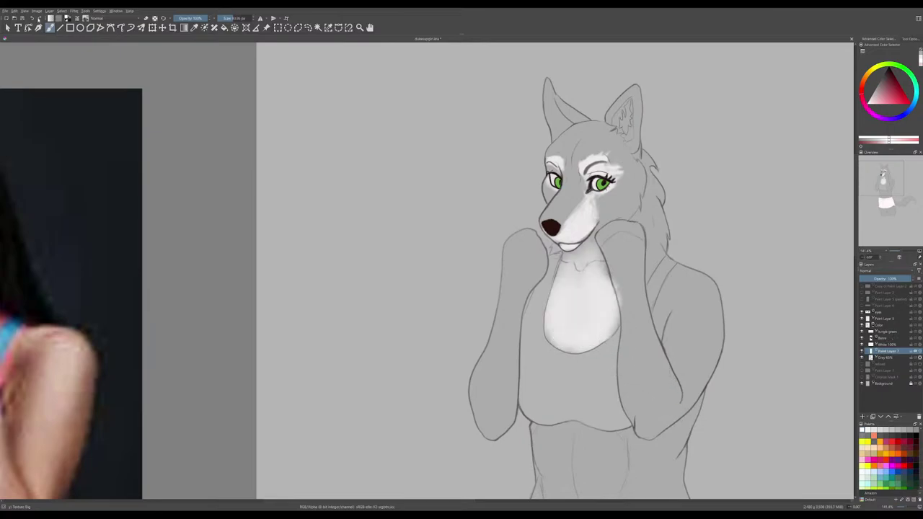
key(ctrl+z)
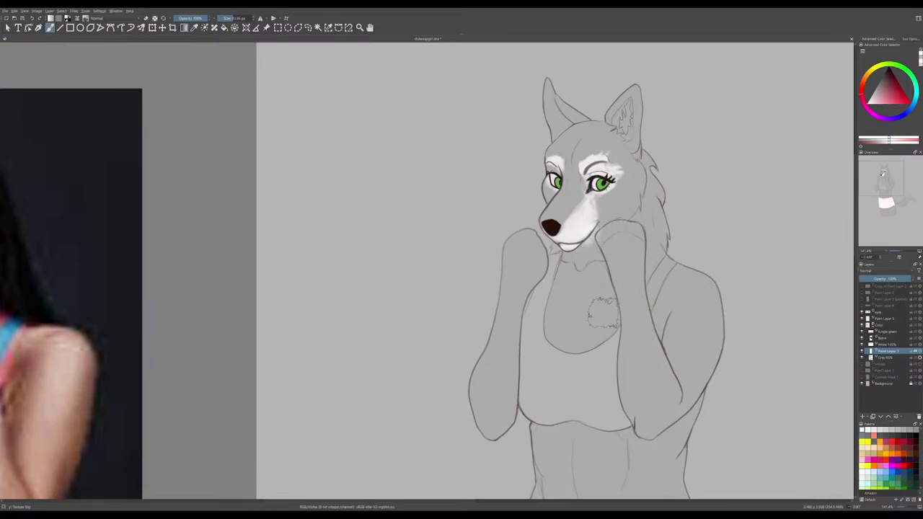
shift+drag(580, 288, 547, 287)
mouse_move(583, 236)
mouse_down()
mouse_move(590, 226)
mouse_move(582, 237)
mouse_up()
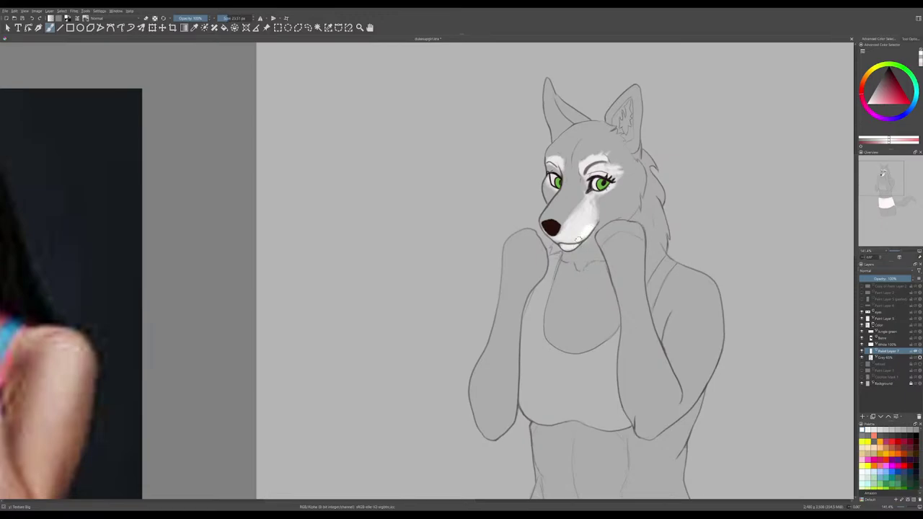
mouse_move(588, 220)
mouse_down()
mouse_move(571, 241)
mouse_move(574, 229)
mouse_move(559, 238)
mouse_move(590, 201)
mouse_up()
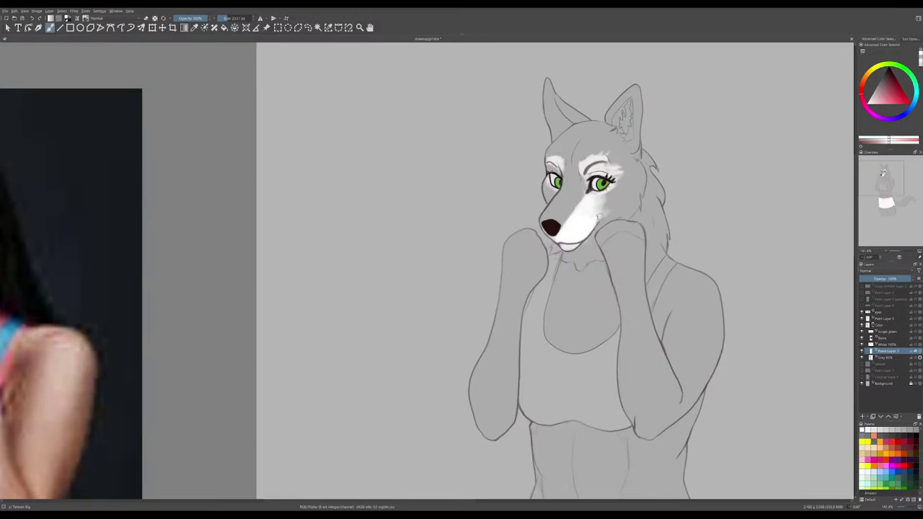
- Refine the white marking above the near eye, alternating between painting and eraser mode
key(e)
key(e)
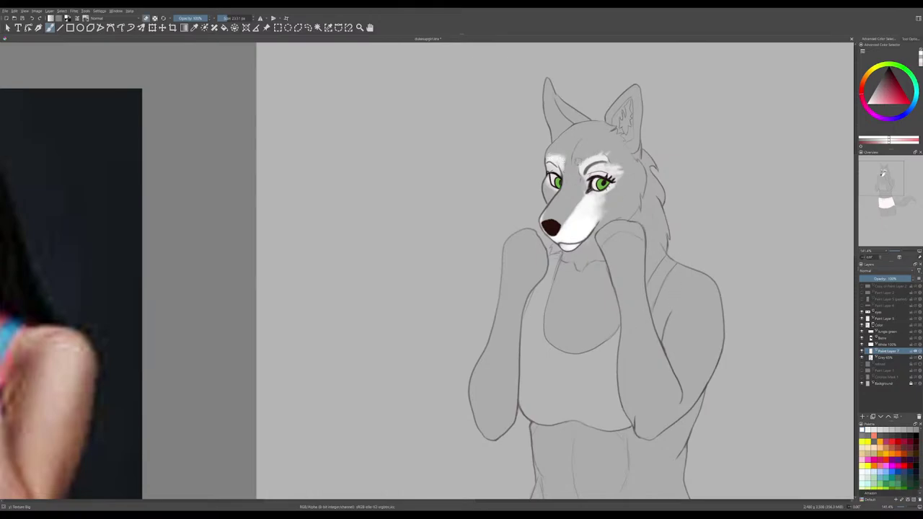
key(e)
mouse_move(590, 157)
mouse_down()
mouse_move(603, 159)
mouse_move(583, 162)
mouse_up()
key(ctrl+plus)
key(ctrl+minus)
key(ctrl+minus)
key(ctrl+minus)
key(ctrl+minus)
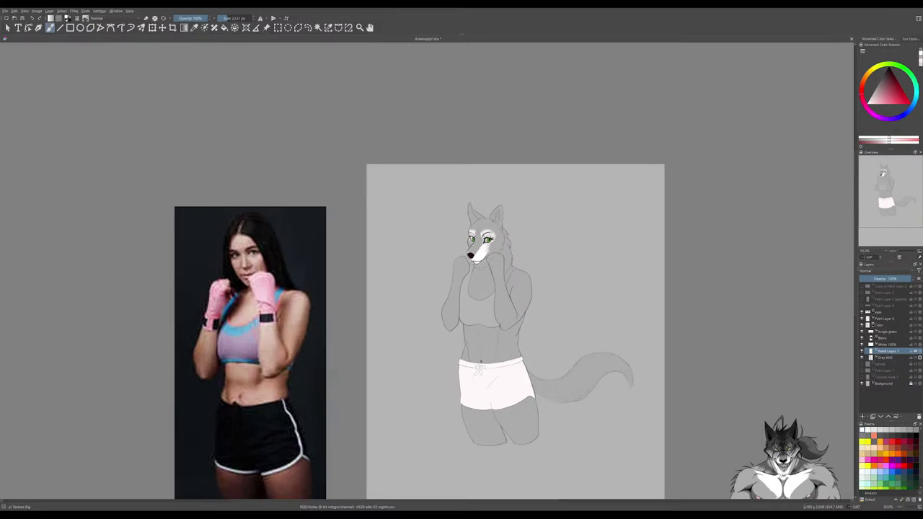
- Clean up the white fur edges on the forehead, cheek and muzzle with alternating eraser and paint strokes
key(ctrl+plus)
key(ctrl+plus)
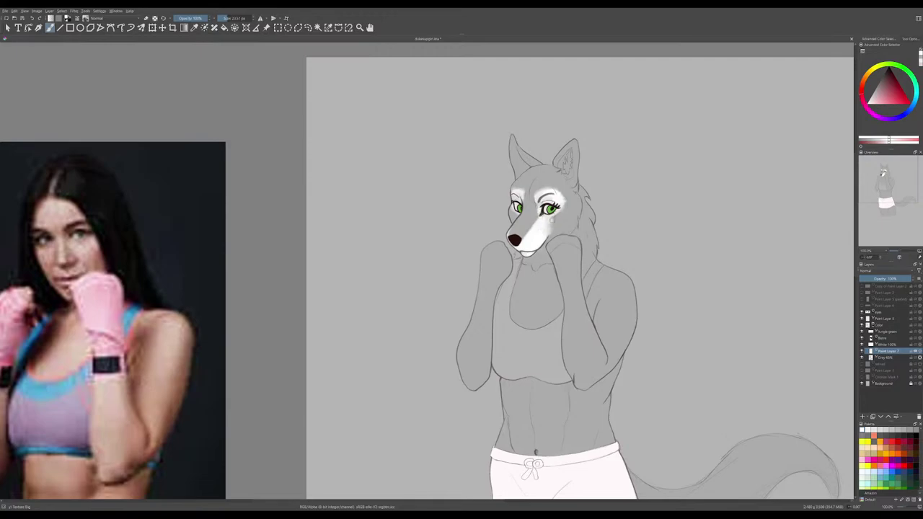
key(e)
mouse_move(533, 197)
mouse_down()
mouse_move(561, 193)
mouse_move(532, 199)
mouse_up()
key(e)
key(e)
drag(550, 230, 546, 240)
key(e)
drag(527, 229, 538, 220)
- Resample the muzzle white, adjust its shade, and blend soft white fur from the muzzle onto the cheek
drag(872, 104, 873, 99)
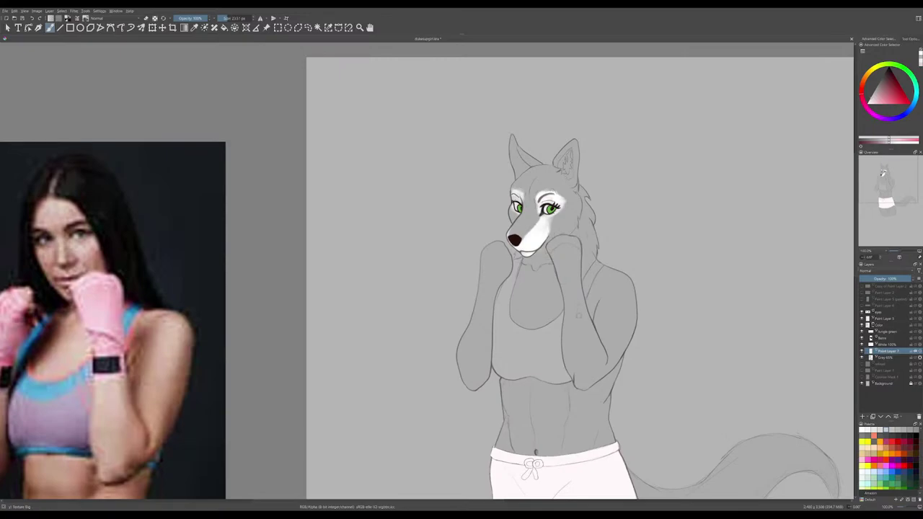
ctrl+click(547, 310)
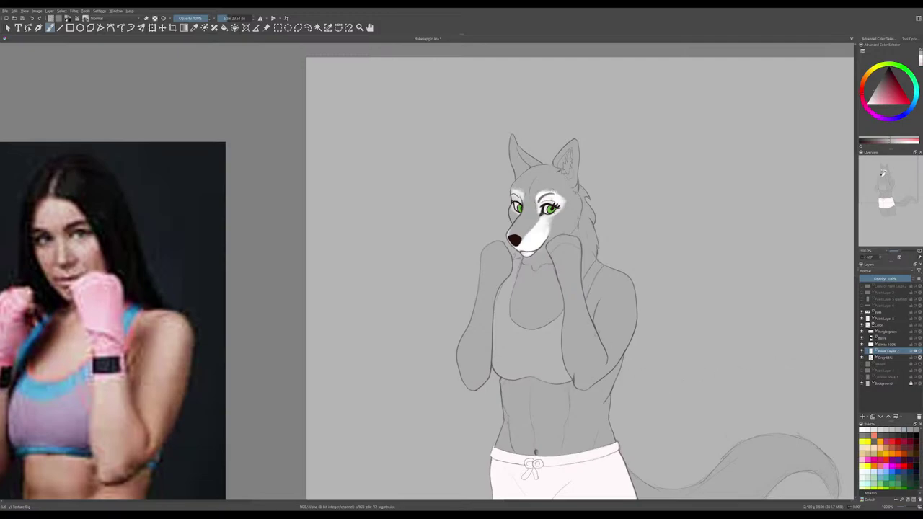
ctrl+click(534, 242)
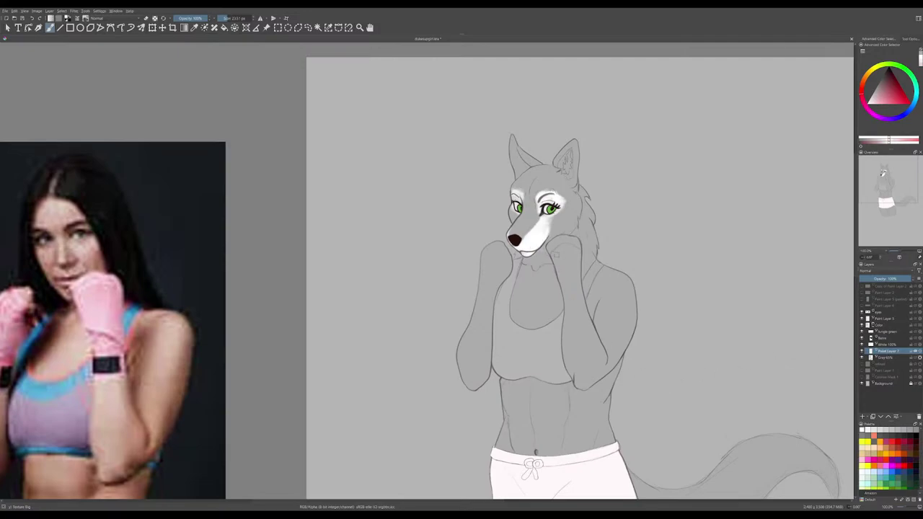
drag(870, 105, 871, 101)
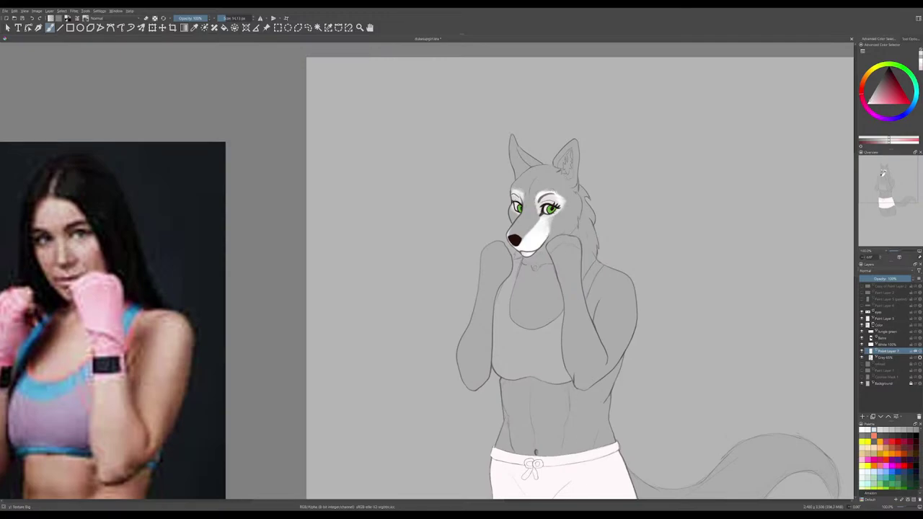
mouse_move(535, 235)
mouse_down()
mouse_move(525, 245)
mouse_move(548, 225)
mouse_move(522, 260)
mouse_move(559, 221)
mouse_move(544, 228)
mouse_up()
key(e)
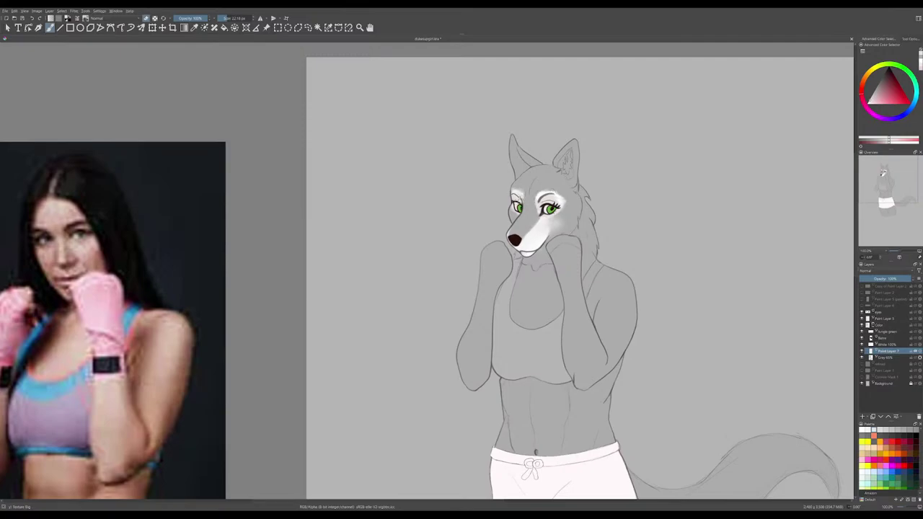
key(e)
key(e)
key(e)
key(e)
- Replace the white-markings layer with a new empty paint layer above the grey base and sample white from the muscular wolf reference
click(920, 417)
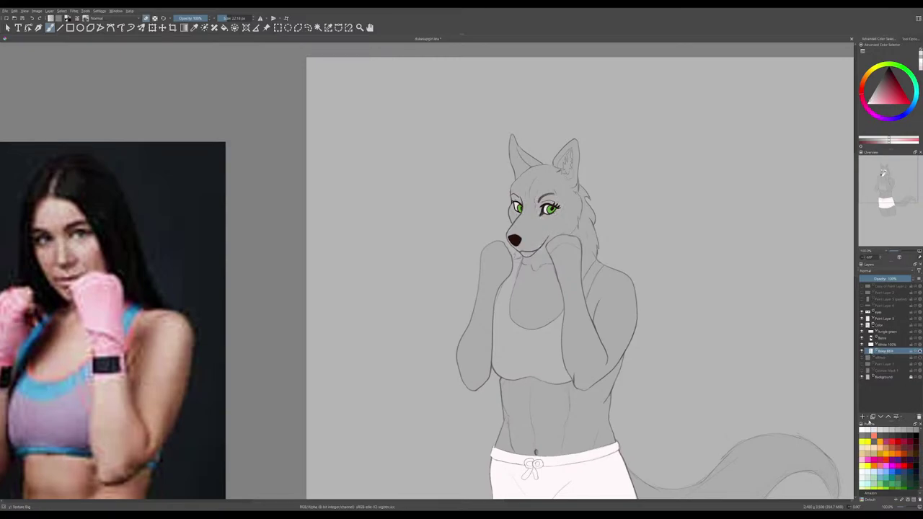
click(863, 417)
mouse_move(827, 421)
mouse_down()
mouse_move(613, 292)
mouse_move(463, 234)
mouse_up()
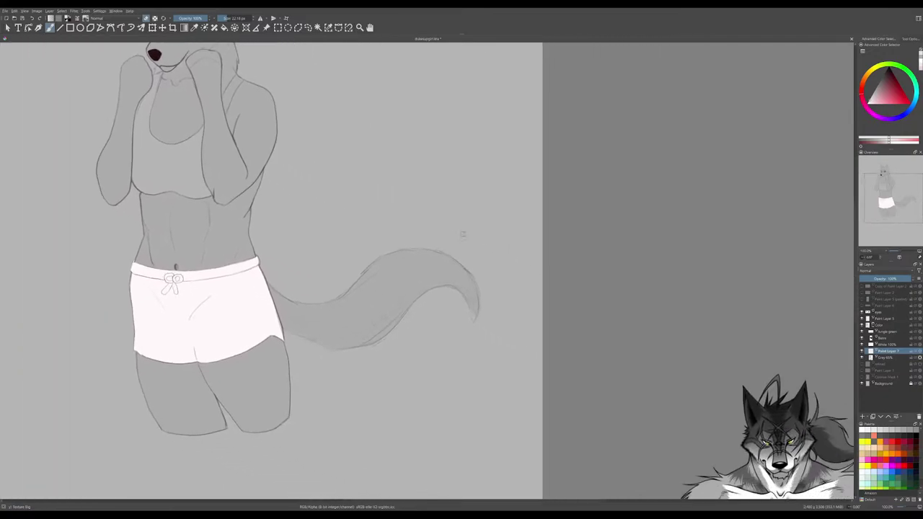
drag(689, 291, 637, 189)
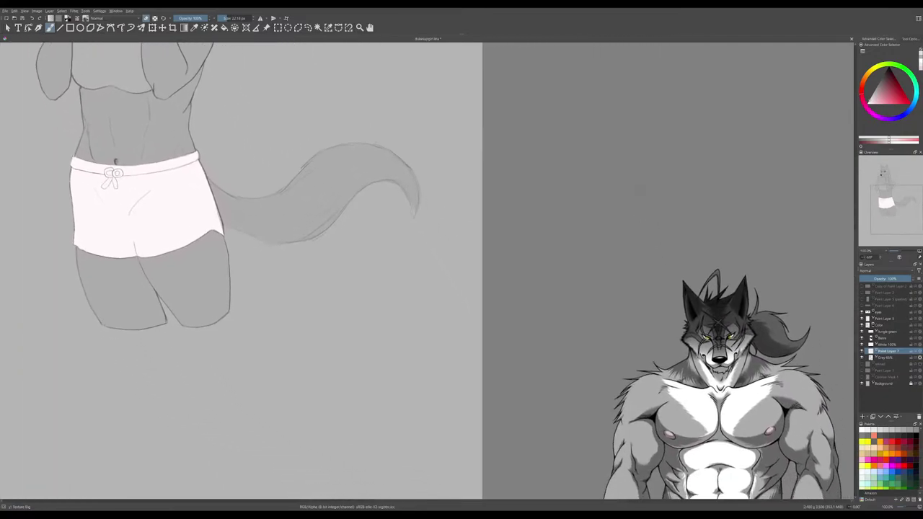
ctrl+click(739, 404)
drag(519, 288, 760, 452)
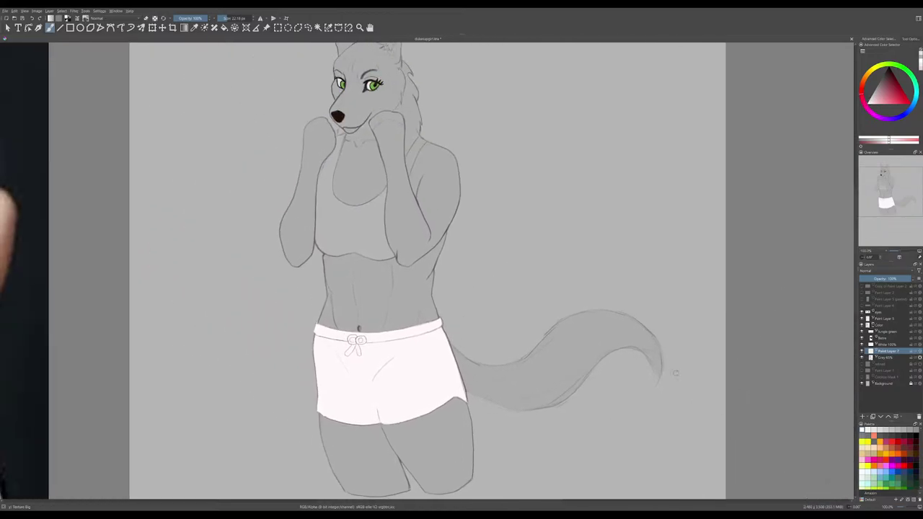
drag(553, 250, 676, 350)
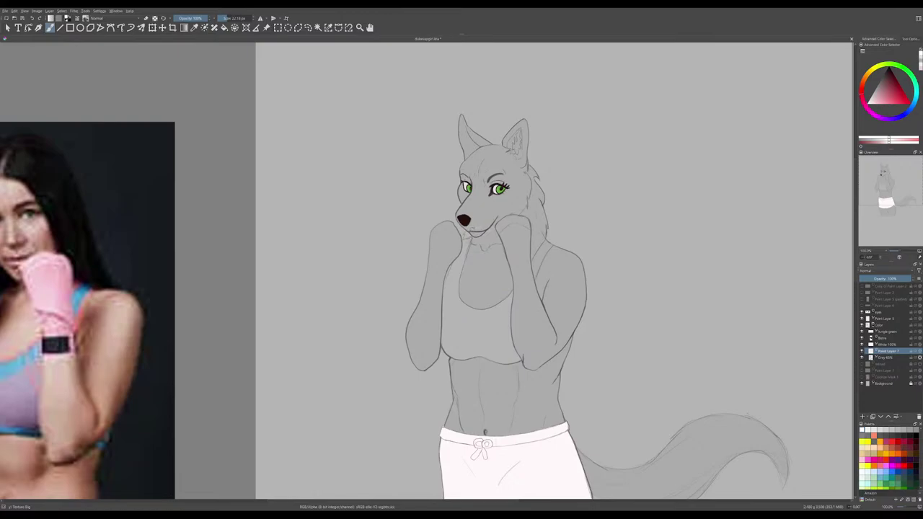
- Paint white strokes along the jaw, the outer cheek and under the chin, undoing stray strokes
drag(475, 229, 492, 228)
key(ctrl+z)
mouse_move(483, 229)
mouse_down()
mouse_move(463, 225)
mouse_move(478, 231)
mouse_up()
mouse_move(516, 171)
mouse_down()
mouse_move(521, 202)
mouse_move(510, 207)
mouse_up()
key(ctrl+z)
drag(515, 207, 497, 218)
mouse_move(488, 231)
mouse_down()
mouse_move(491, 238)
mouse_move(478, 242)
mouse_up()
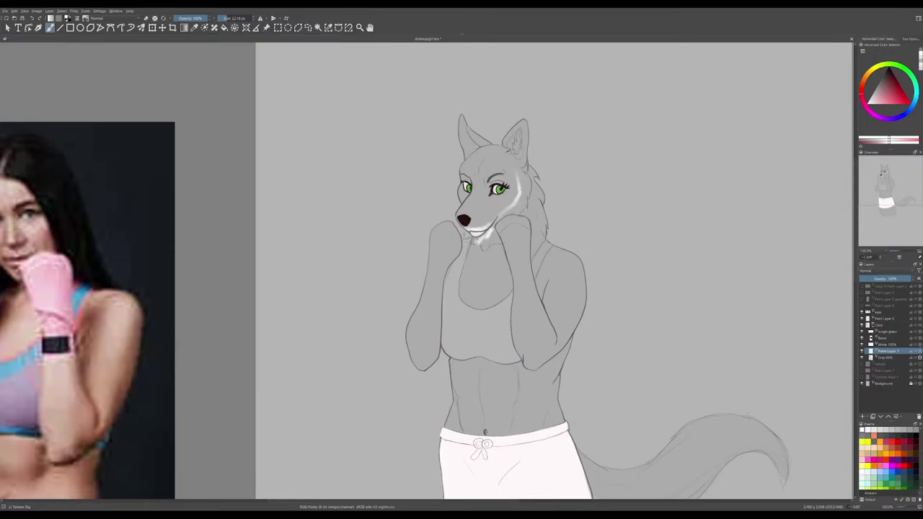
- Fill the throat and upper chest above the top's neckline with white, and soften the fill with a large eraser brush
drag(475, 244, 463, 303)
mouse_move(486, 238)
mouse_down()
mouse_move(476, 275)
mouse_move(489, 256)
mouse_move(479, 285)
mouse_move(477, 261)
mouse_move(470, 304)
mouse_up()
mouse_move(483, 259)
mouse_down()
mouse_move(476, 304)
mouse_move(484, 265)
mouse_move(471, 297)
mouse_move(493, 292)
mouse_up()
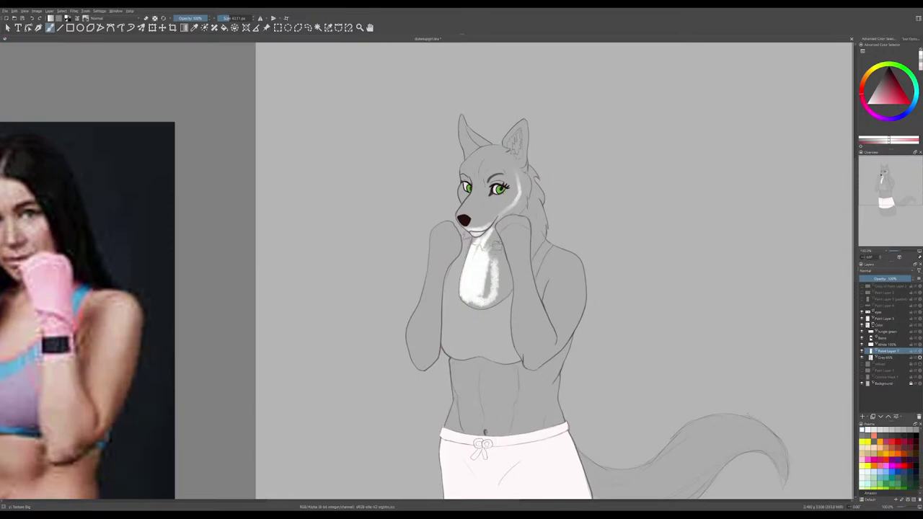
mouse_move(497, 238)
mouse_down()
mouse_move(509, 293)
mouse_move(476, 303)
mouse_move(467, 293)
mouse_move(487, 297)
mouse_move(494, 240)
mouse_move(489, 258)
mouse_move(502, 265)
mouse_move(507, 291)
mouse_move(491, 302)
mouse_move(465, 297)
mouse_move(486, 238)
mouse_move(496, 240)
mouse_move(475, 240)
mouse_up()
mouse_move(493, 279)
mouse_down()
mouse_move(499, 251)
mouse_move(508, 280)
mouse_up()
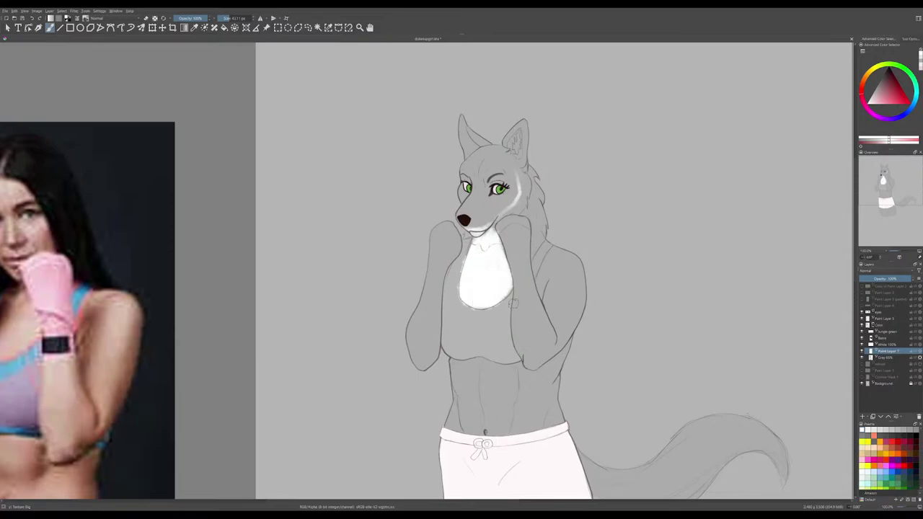
drag(515, 311, 592, 312)
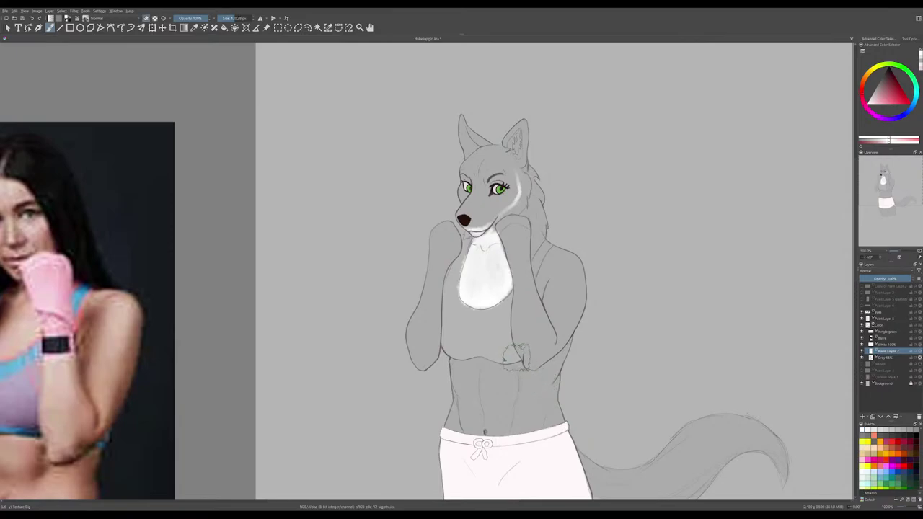
shift+drag(516, 358, 478, 357)
shift+drag(505, 302, 501, 303)
key(e)
- Paint white brow spots above both eyes and a white rim around the near ear with a smaller brush
drag(506, 167, 502, 172)
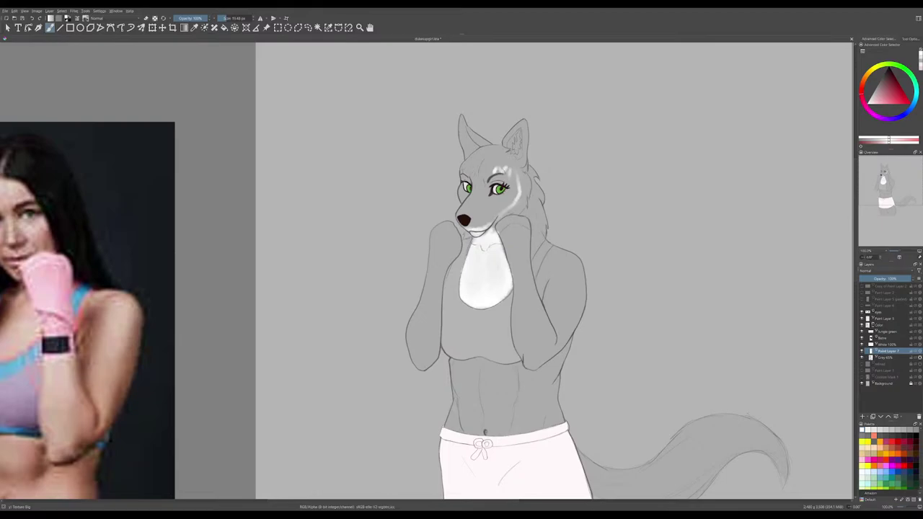
drag(464, 167, 472, 173)
mouse_move(518, 166)
mouse_down()
mouse_move(525, 121)
mouse_move(508, 139)
mouse_up()
drag(504, 147, 521, 125)
drag(519, 127, 526, 119)
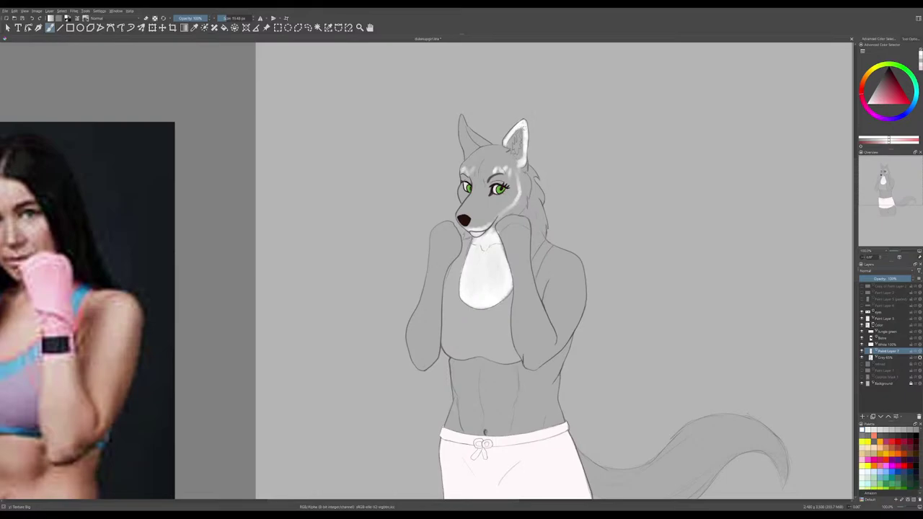
- Extend the white below the near ear and refine the ear rim with eraser and paint strokes
drag(522, 162, 520, 158)
key(e)
key(e)
drag(524, 133, 519, 129)
key(e)
key(ctrl+z)
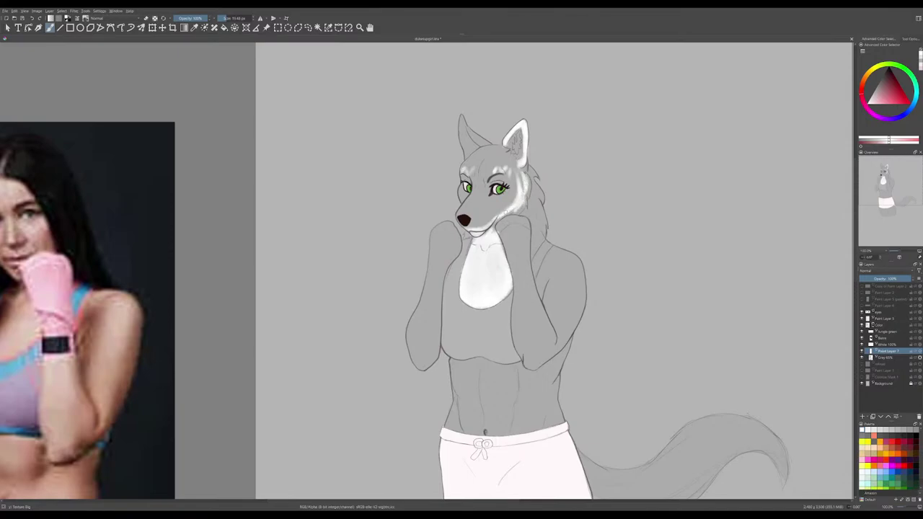
- Widen the white cheek band beside the near eye and shape its edges with eraser mode
drag(521, 198, 523, 192)
key(e)
mouse_move(525, 186)
mouse_down()
mouse_move(517, 210)
mouse_move(522, 182)
mouse_up()
key(e)
key(e)
key(e)
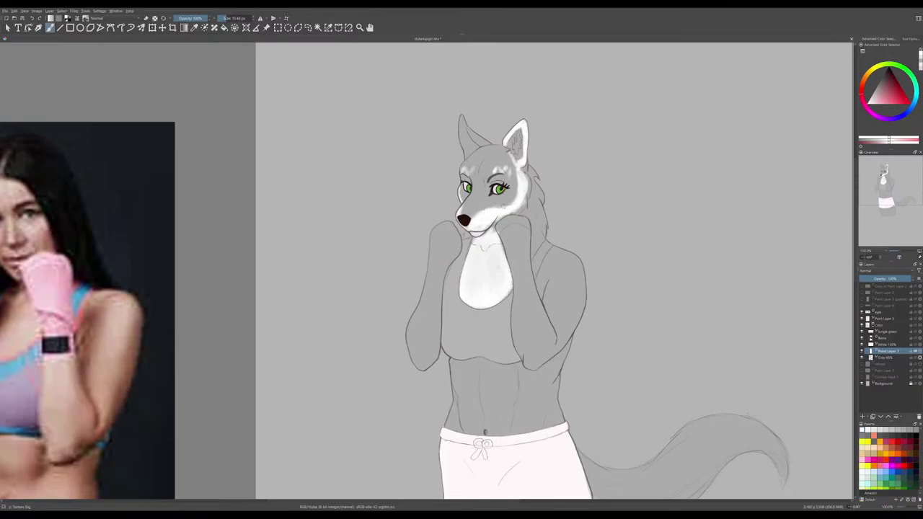
- Refine the upper edge of the white muzzle marking and trim the white below the near ear
drag(490, 210, 501, 206)
key(e)
drag(513, 155, 512, 162)
key(minus)
key(minus)
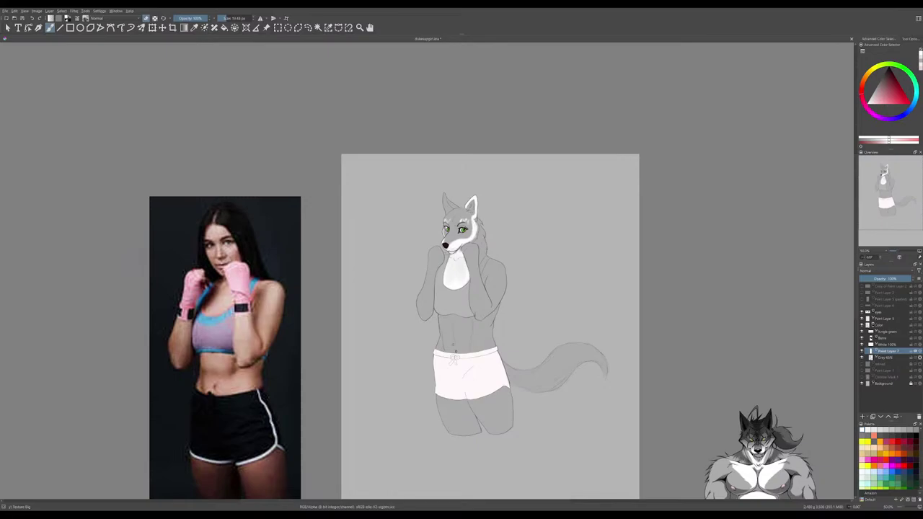
key(plus)
key(plus)
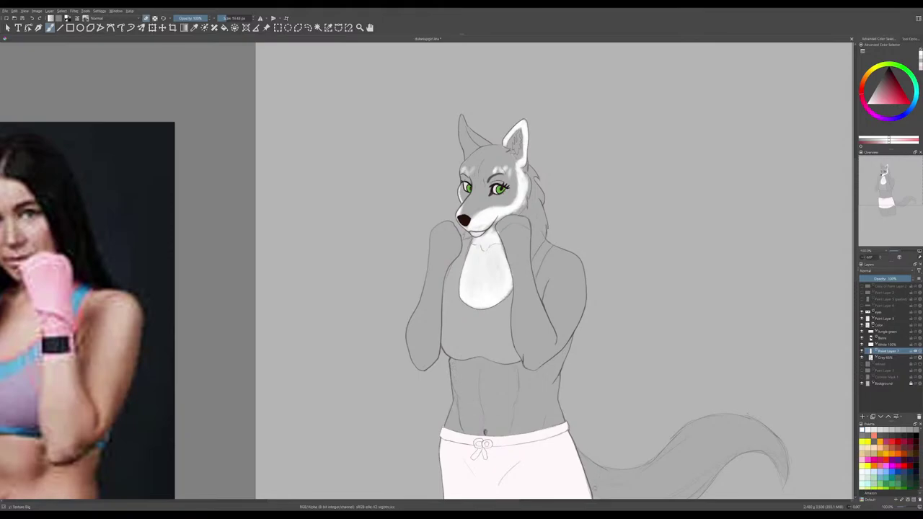
- Outline both sides of the abdomen in white and fill the belly between the top and the shorts with a larger brush
key(e)
drag(455, 366, 464, 427)
shift+drag(468, 389, 479, 389)
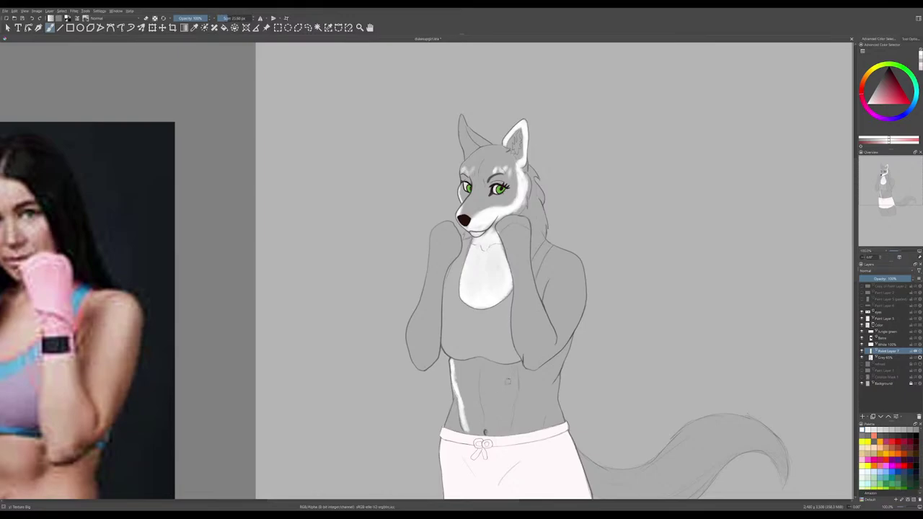
mouse_move(514, 375)
mouse_down()
mouse_move(507, 434)
mouse_move(512, 408)
mouse_up()
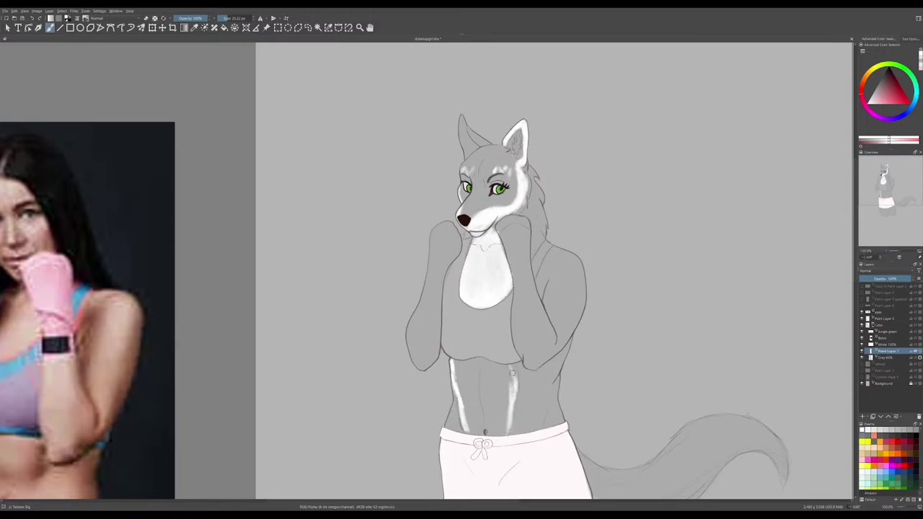
drag(513, 384, 507, 434)
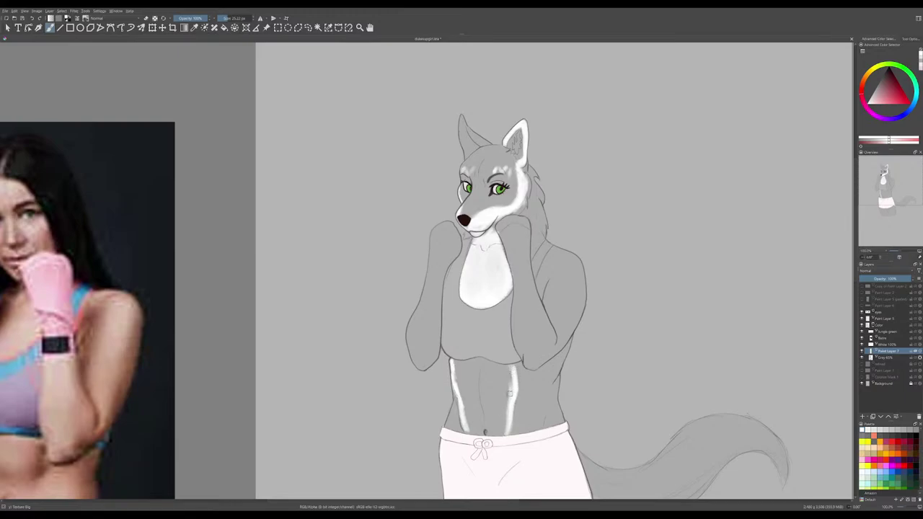
drag(509, 424, 505, 432)
key(e)
key(e)
mouse_move(482, 391)
shift+mouse_down()
mouse_move(502, 424)
mouse_move(511, 369)
mouse_move(456, 362)
mouse_move(468, 426)
mouse_move(462, 376)
mouse_move(473, 418)
mouse_move(468, 376)
mouse_move(486, 421)
mouse_move(486, 380)
mouse_move(496, 419)
mouse_move(489, 374)
mouse_move(494, 379)
mouse_move(470, 372)
mouse_move(482, 376)
mouse_move(469, 384)
mouse_move(454, 363)
mouse_move(506, 373)
mouse_move(505, 429)
mouse_move(473, 429)
mouse_move(529, 438)
shift+mouse_up()
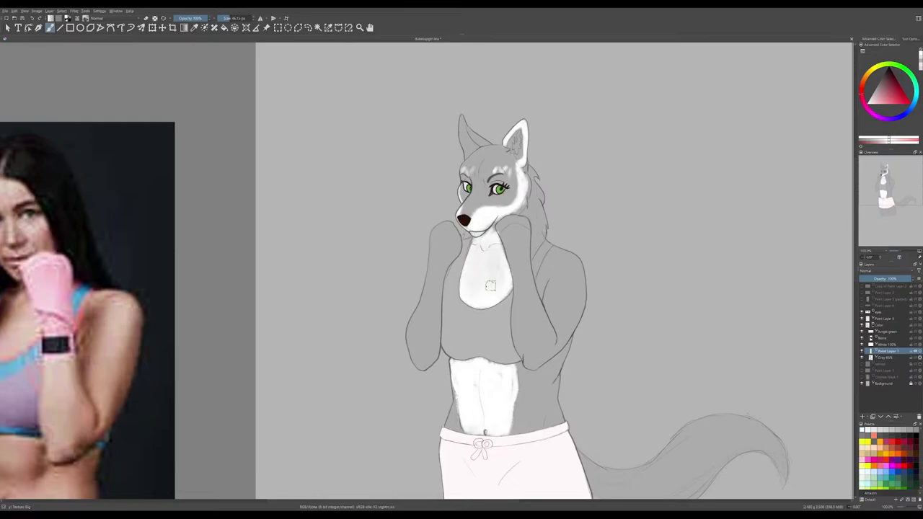
- Touch up the white muzzle edge and shape the outer cheek fur, undoing a stray stroke
drag(499, 211, 504, 210)
mouse_move(531, 188)
mouse_down()
mouse_move(530, 197)
mouse_move(535, 189)
mouse_up()
key(ctrl+z)
key(e)
mouse_move(532, 206)
mouse_down()
mouse_move(512, 216)
mouse_move(526, 213)
mouse_up()
- Switch to the Texture Hair brush and break up the inner edge of the white muzzle and cheek marking into fur
key(slash)
click(481, 212)
click(486, 210)
click(489, 208)
click(494, 206)
click(506, 209)
click(510, 211)
click(513, 205)
click(513, 200)
click(517, 195)
click(522, 190)
key(e)
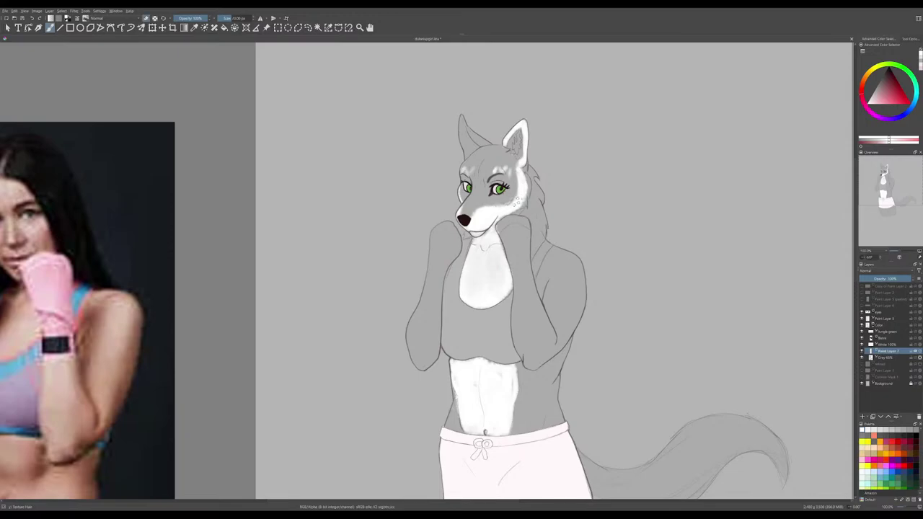
- Add hair texture to the white marking on the upper cheek and to the brow spot above the near eye
mouse_move(514, 197)
mouse_down()
mouse_move(505, 175)
mouse_move(521, 191)
mouse_up()
click(524, 182)
click(519, 181)
click(521, 184)
click(519, 179)
click(502, 169)
click(508, 170)
click(507, 171)
key(e)
- Texture the lower edge of the white chest patch with short hair-brush dabs
key(e)
key(e)
click(477, 306)
click(463, 295)
click(463, 292)
key(e)
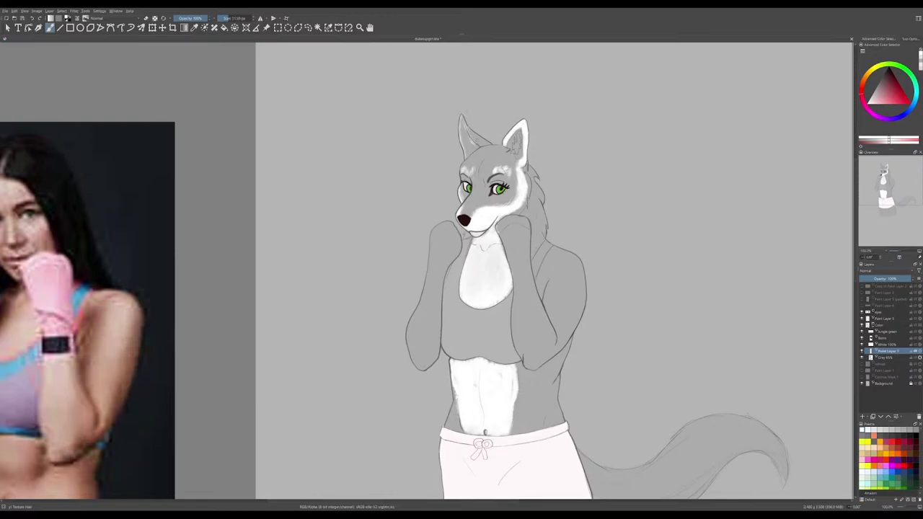
- Paint thin white hair strokes along the inner edge and base of the far ear
drag(467, 130, 471, 138)
drag(476, 144, 482, 148)
key(minus)
key(minus)
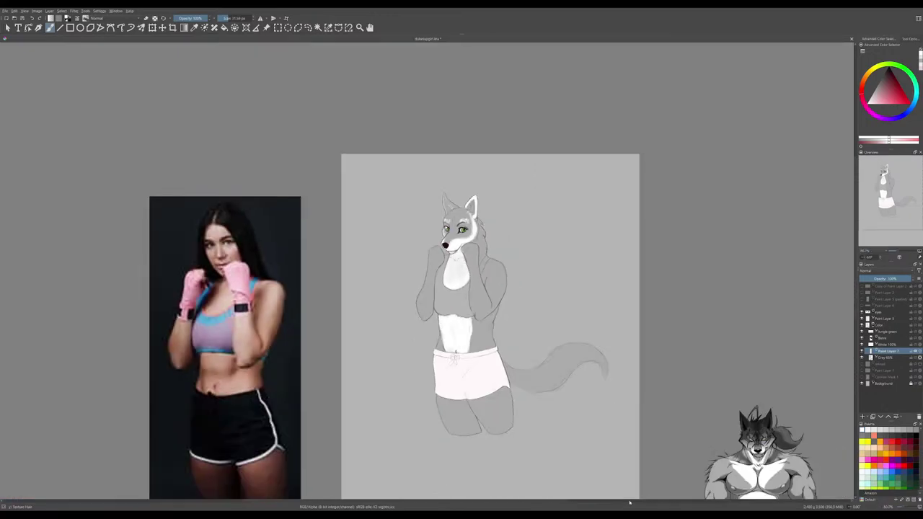
key(plus)
key(plus)
key(plus)
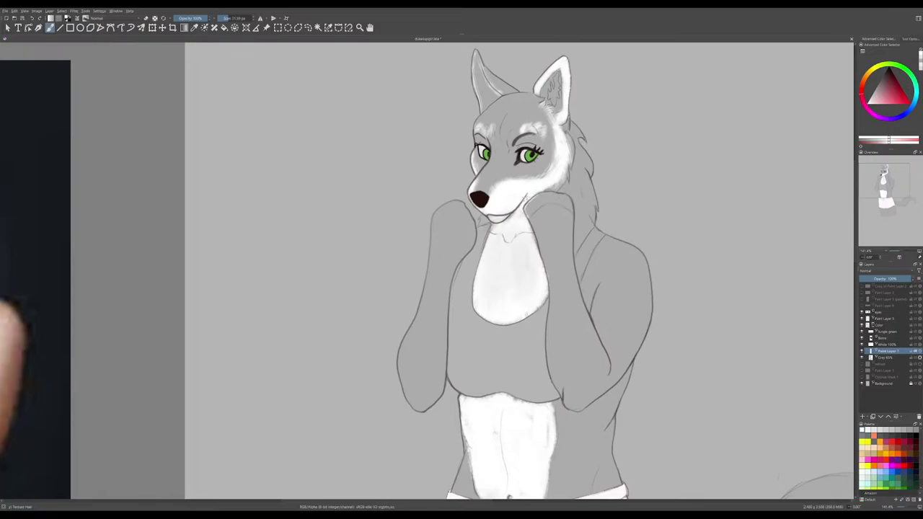
- Break up the side and lower edges of the white belly patch with hair-brush and erase strokes, and brush texture into the white chest patch
key(e)
key(ctrl+minus)
key(ctrl+minus)
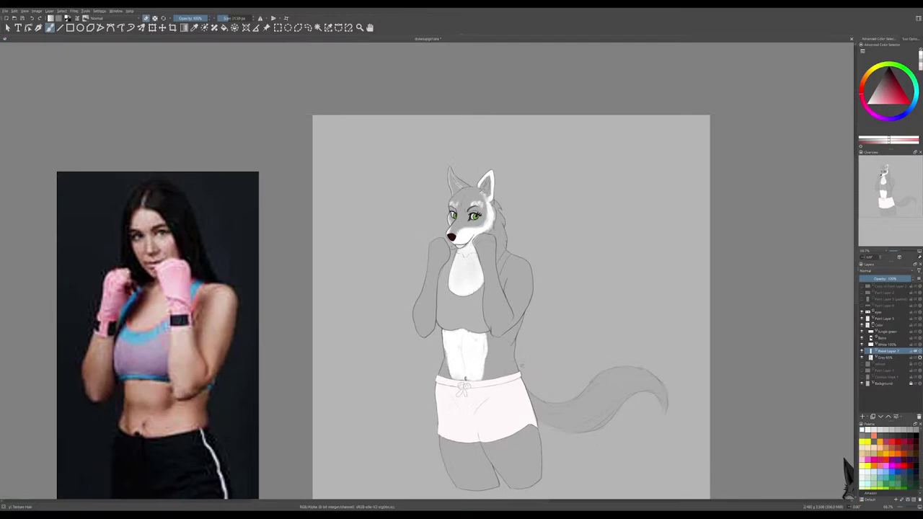
key(minus)
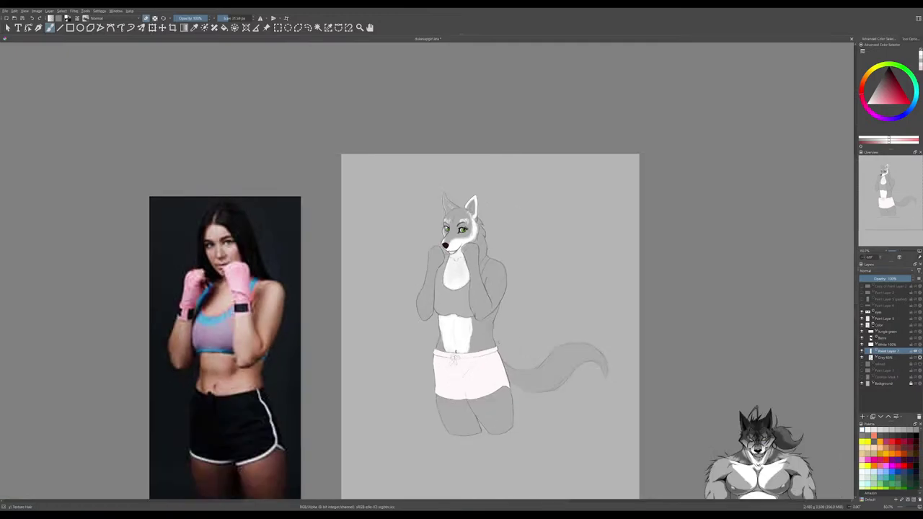
key(plus)
key(plus)
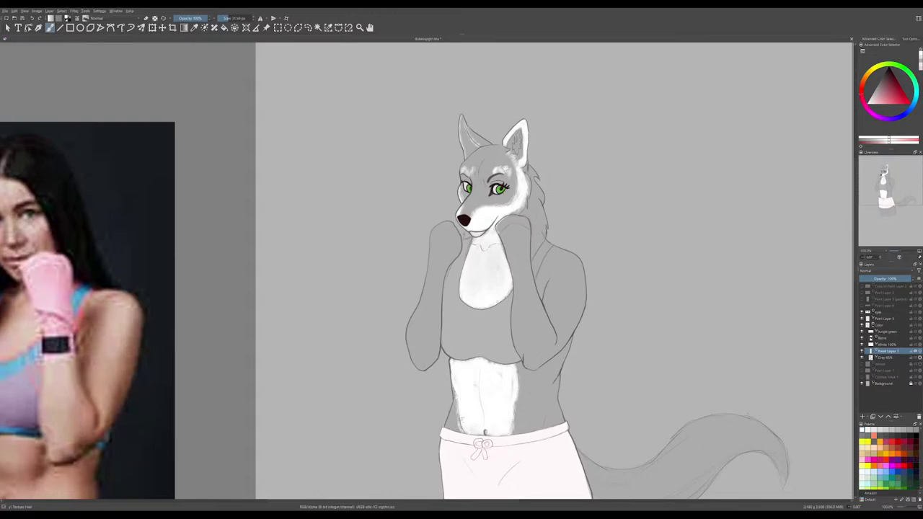
drag(457, 416, 455, 425)
key(e)
drag(495, 437, 500, 437)
key(ctrl+minus)
key(ctrl+minus)
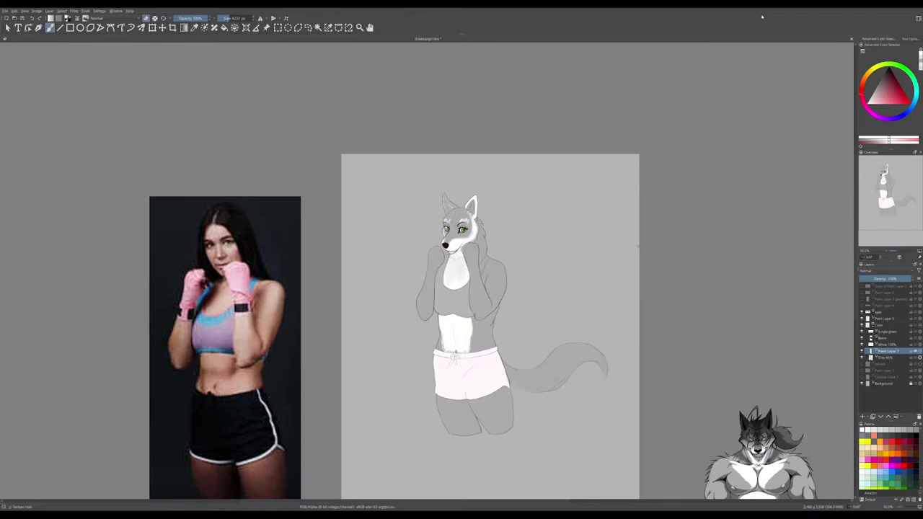
key(plus)
key(plus)
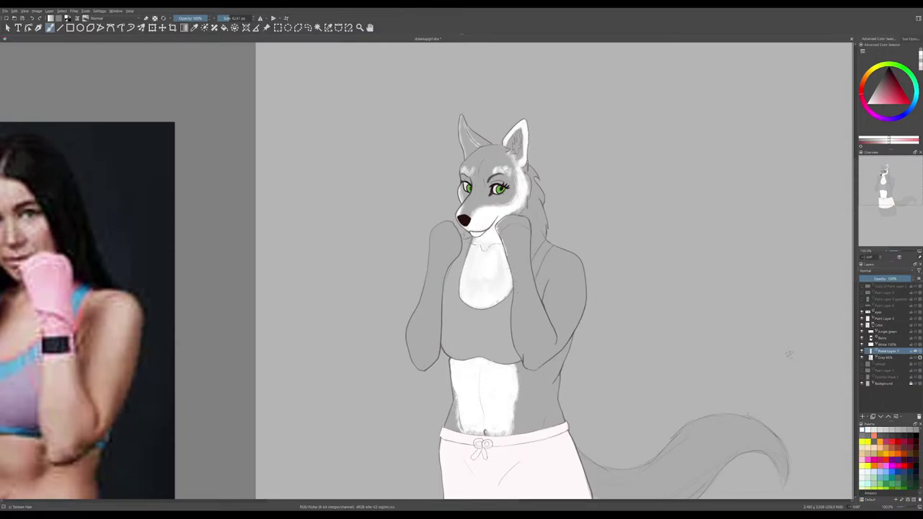
- Toggle the Background layer's visibility to check the coloured figure and both references with and without the grey backdrop
key(minus)
key(minus)
key(minus)
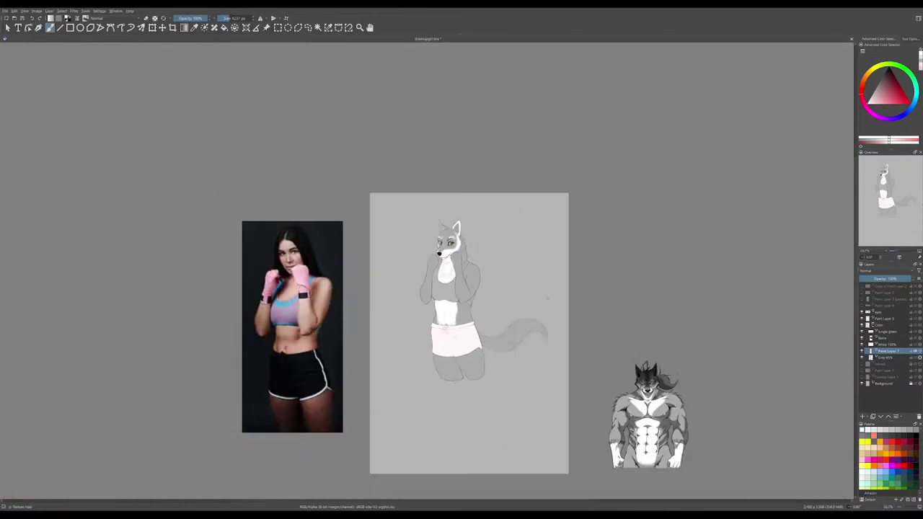
key(plus)
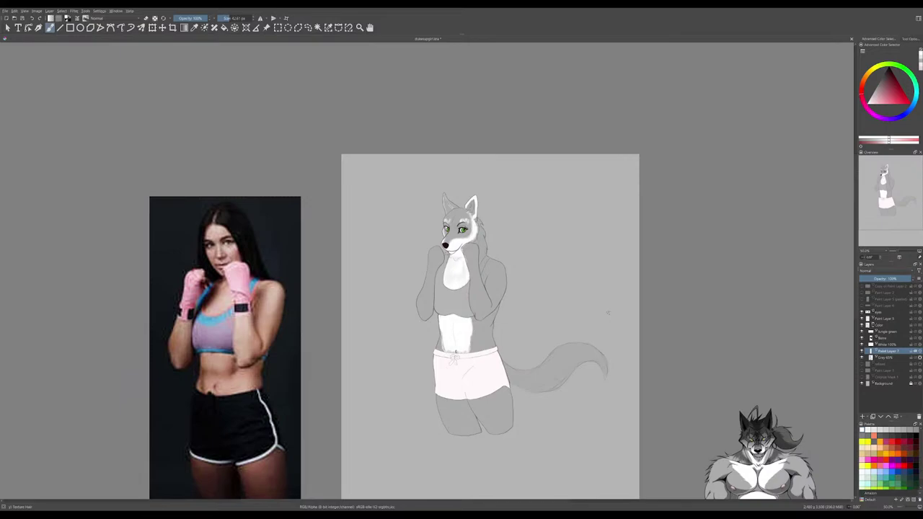
click(866, 383)
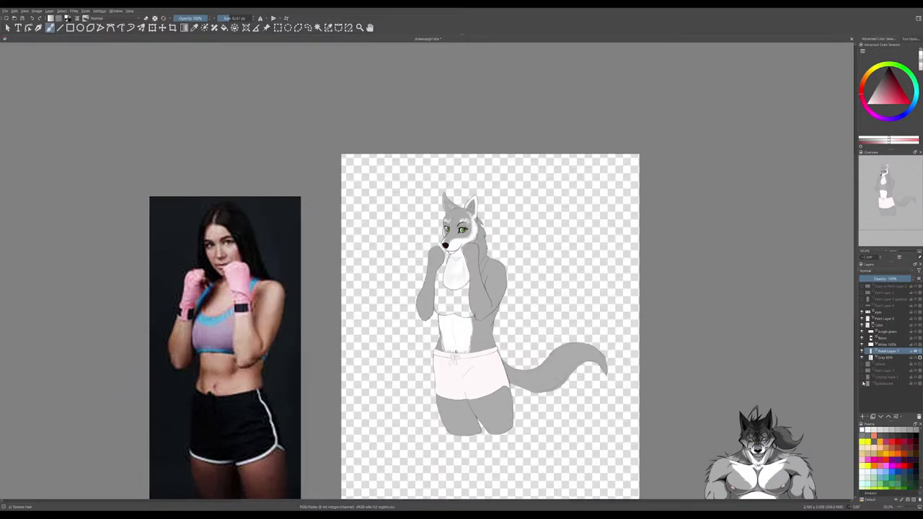
click(867, 383)
click(866, 383)
click(867, 383)
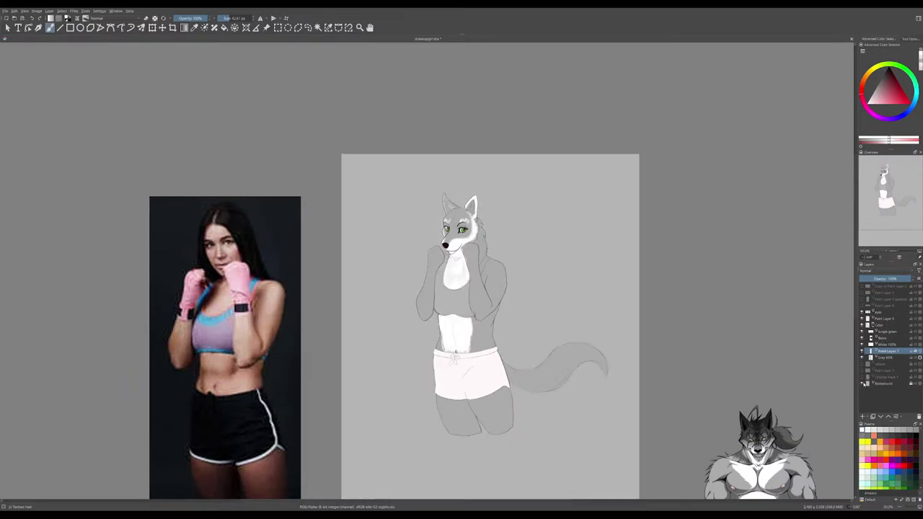
click(866, 383)
click(867, 383)
- Add a paint layer directly above the grey base and pick a dark blue based on the reference shorts' colour
click(884, 358)
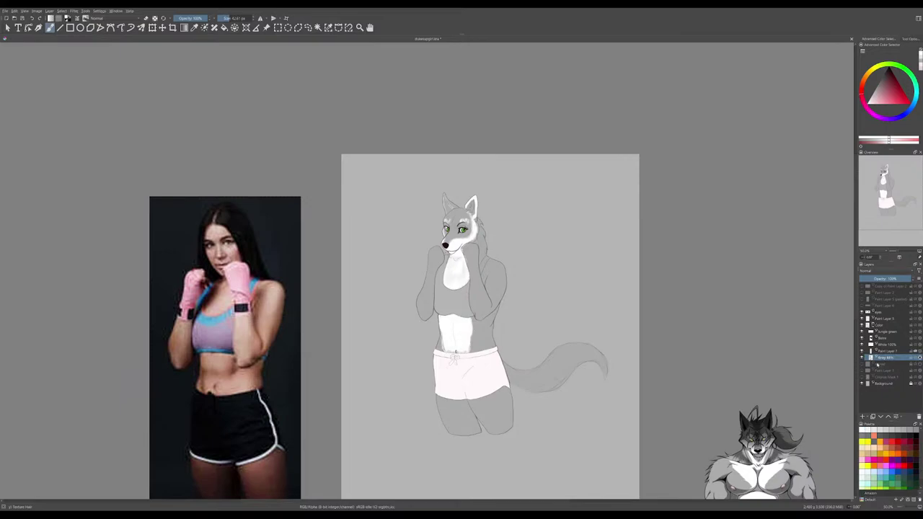
click(864, 416)
drag(618, 397, 661, 312)
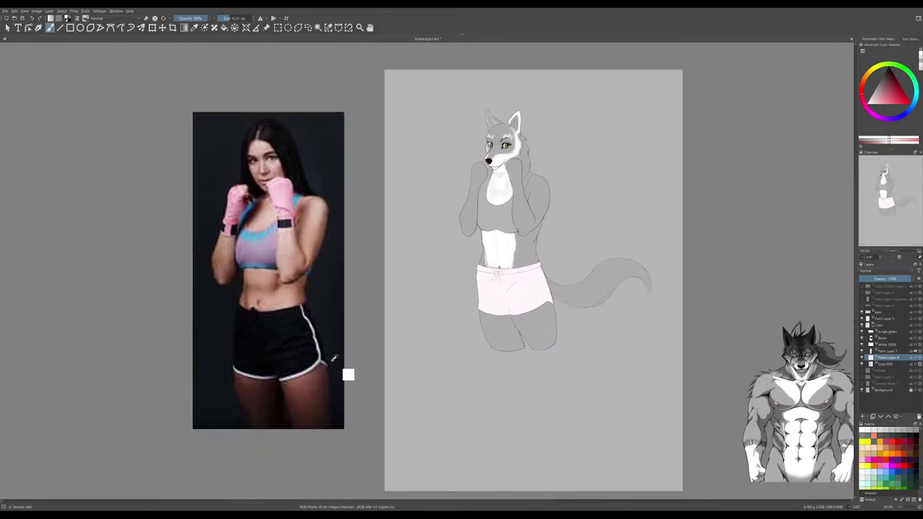
ctrl+click(295, 356)
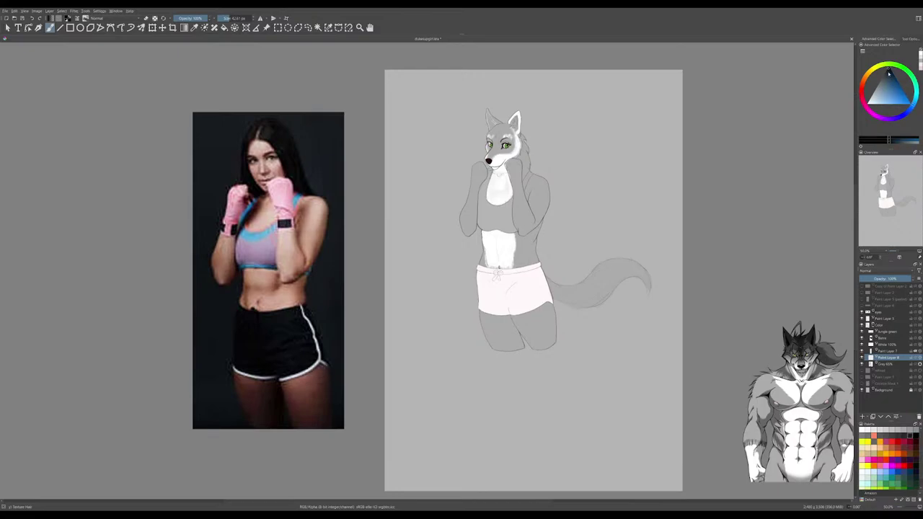
click(890, 74)
drag(890, 73, 889, 75)
- Switch to the Screentone brush and replace the new paint layer with a fresh one directly above the grey base
key(/)
click(504, 295)
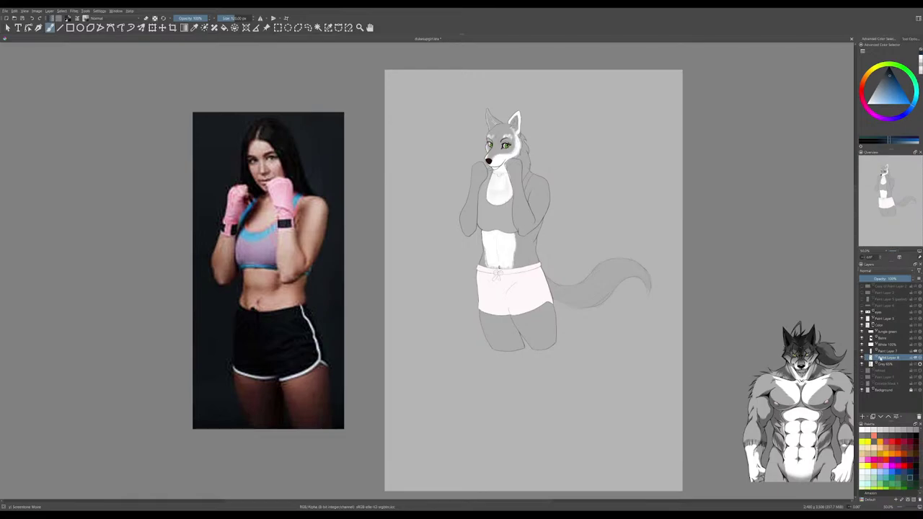
click(919, 417)
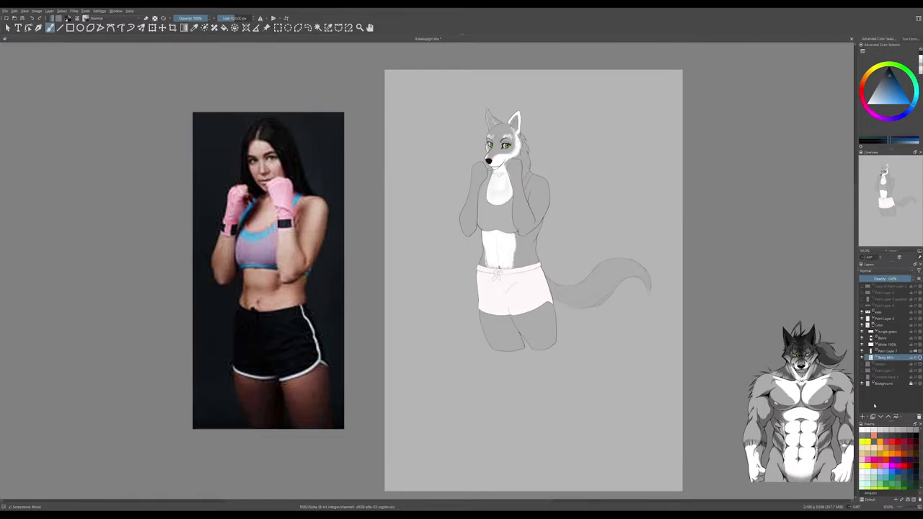
click(864, 417)
- Try dark-blue screentone strokes on the sports top at several brush sizes and undo them
drag(497, 214, 509, 227)
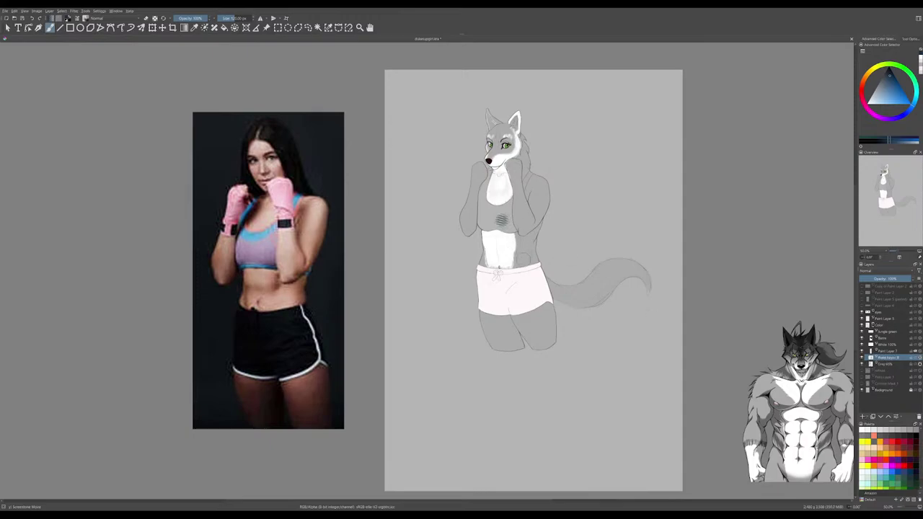
key(ctrl+z)
scroll(446, 174, up, 4)
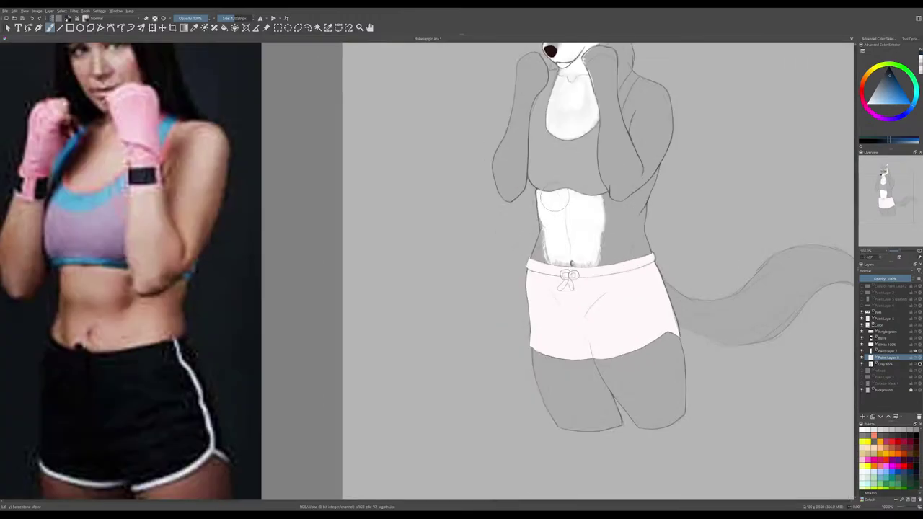
scroll(542, 278, up, 4)
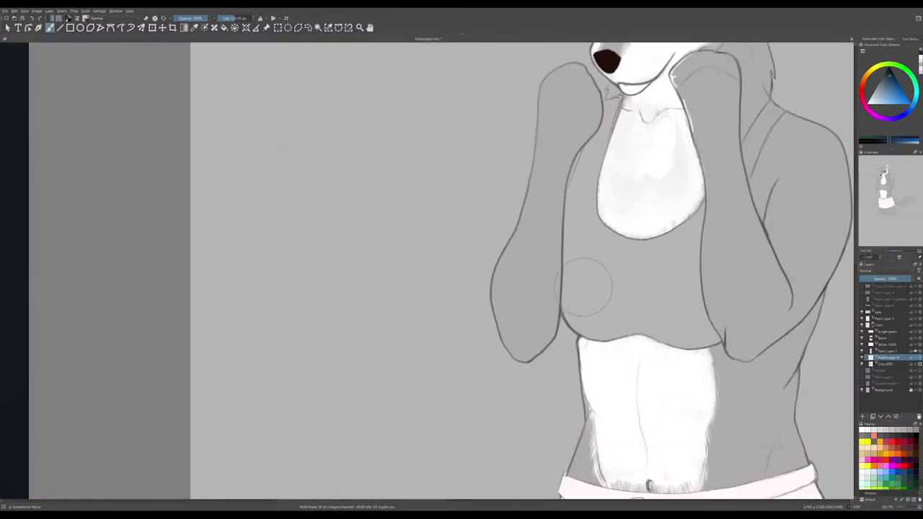
mouse_move(584, 287)
mouse_down()
mouse_move(596, 270)
mouse_move(668, 298)
mouse_up()
key(ctrl+z)
key(bracketleft)
key(bracketleft)
key(bracketleft)
key(bracketleft)
key(bracketleft)
mouse_move(599, 297)
mouse_down()
mouse_move(605, 304)
mouse_move(615, 288)
mouse_move(600, 306)
mouse_move(603, 275)
mouse_move(587, 252)
mouse_move(588, 162)
mouse_move(581, 183)
mouse_move(590, 143)
mouse_move(570, 211)
mouse_move(576, 314)
mouse_move(588, 292)
mouse_up()
key(ctrl+z)
key(ctrl+z)
key(ctrl+z)
- Try other textured brushes, including the Stamp Grass brush, along the side of the sports top and undo the strokes
drag(584, 177, 584, 274)
key(ctrl+z)
key(ctrl+z)
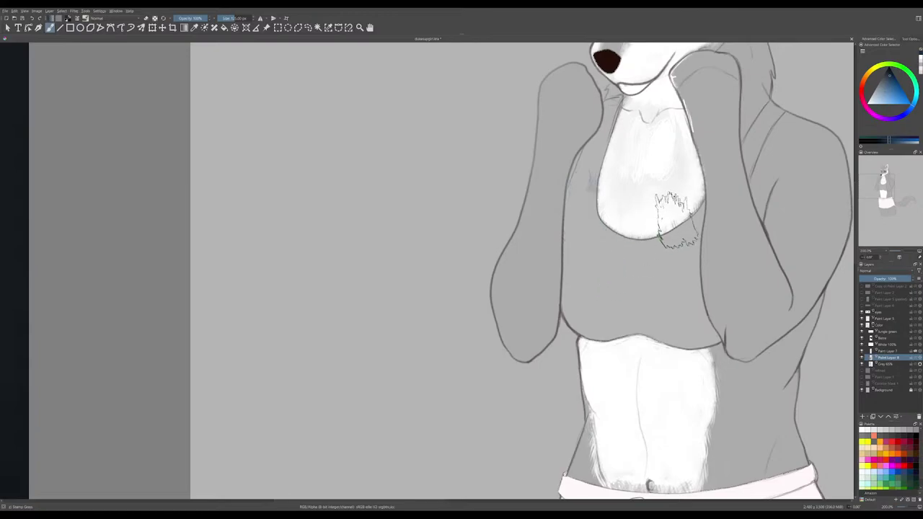
key(ctrl+z)
key(ctrl+z)
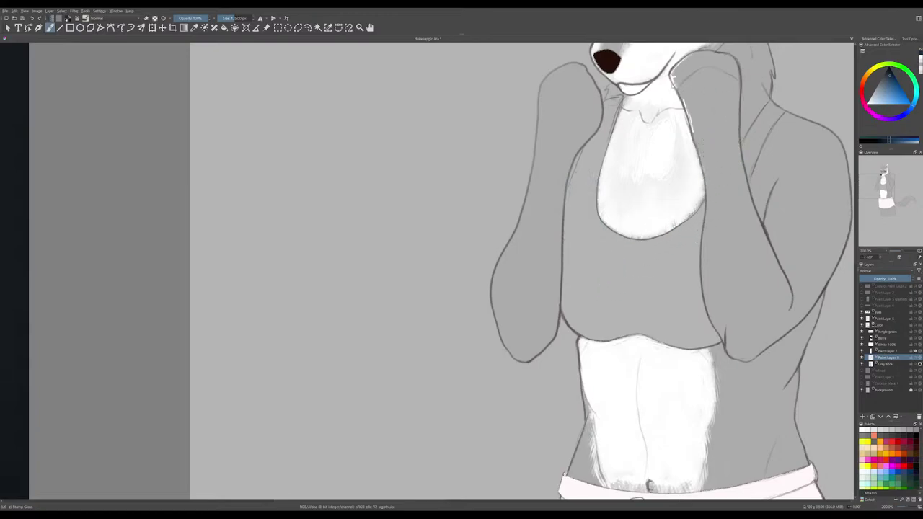
- Switch to the Bristles 3 Large Smooth brush, testing it in dark blue on the sports top and undoing the test strokes
mouse_move(618, 299)
mouse_down()
mouse_move(647, 270)
mouse_move(687, 271)
mouse_move(652, 275)
mouse_move(666, 263)
mouse_move(672, 278)
mouse_move(683, 251)
mouse_move(646, 290)
mouse_move(617, 286)
mouse_move(596, 236)
mouse_move(585, 264)
mouse_move(598, 272)
mouse_move(598, 317)
mouse_up()
key(ctrl+z)
key(slash)
key(ctrl+z)
mouse_move(617, 260)
mouse_down()
mouse_move(652, 292)
mouse_move(606, 303)
mouse_move(569, 230)
mouse_move(611, 274)
mouse_move(570, 289)
mouse_move(580, 306)
mouse_up()
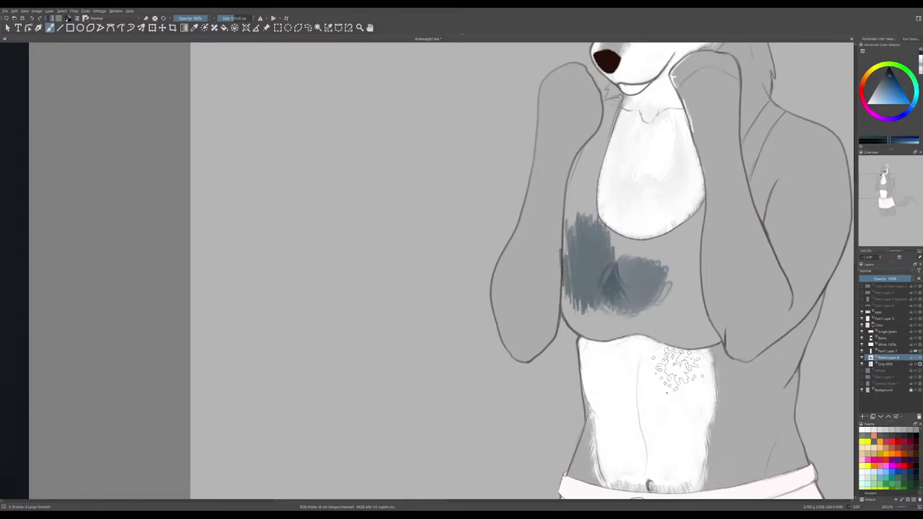
key(ctrl+z)
key(ctrl+z)
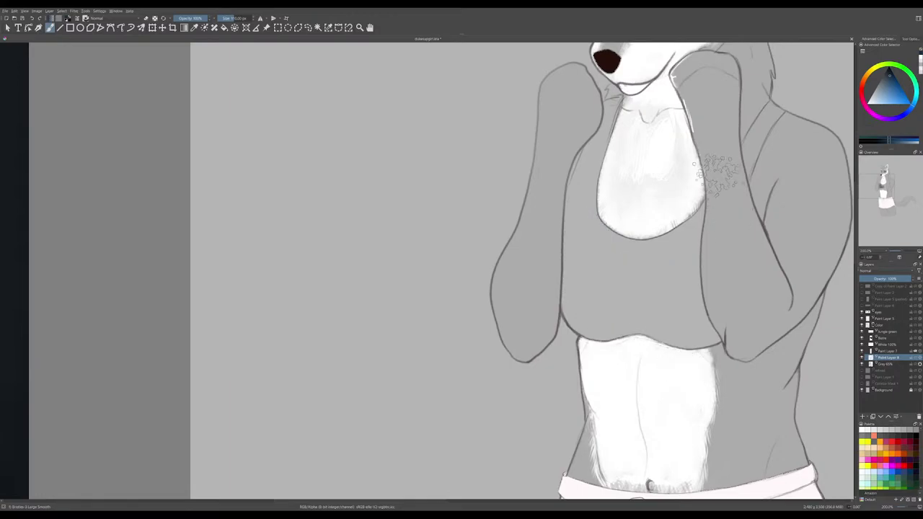
- Reduce the brush size and paint a dark-blue band down the outer edge of the sports top beside the far arm
shift+drag(630, 266, 549, 278)
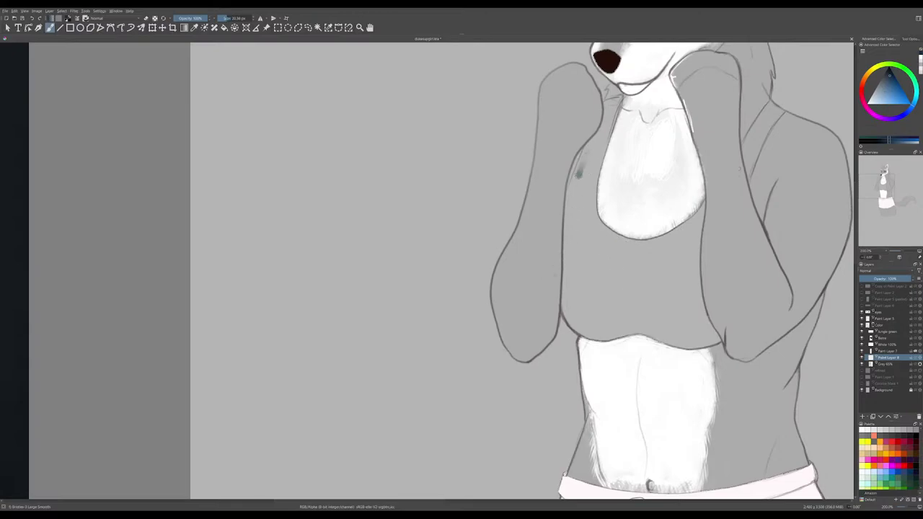
drag(588, 151, 569, 199)
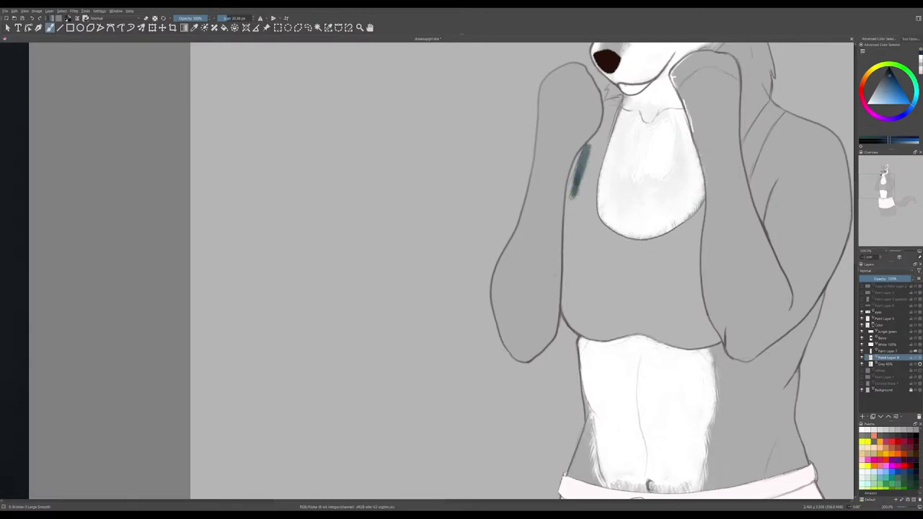
mouse_move(581, 165)
mouse_down()
mouse_move(569, 223)
mouse_move(570, 213)
mouse_up()
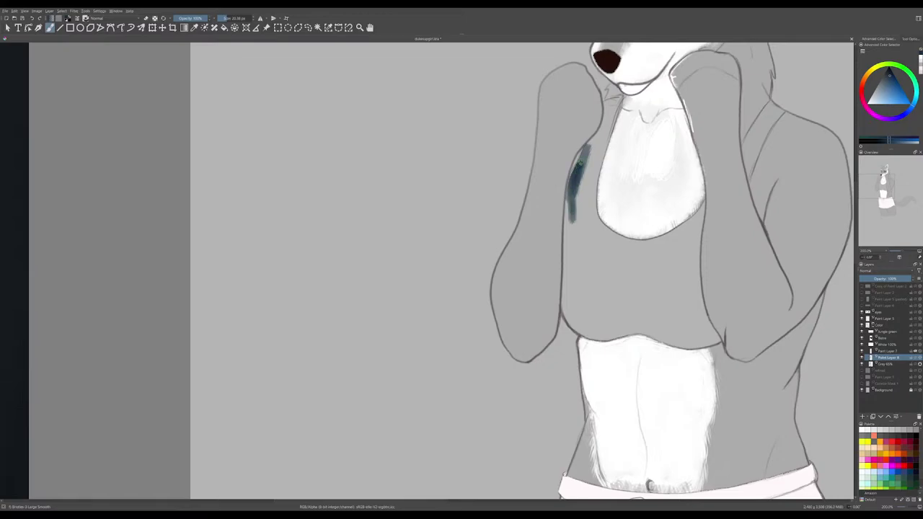
mouse_move(580, 180)
mouse_down()
mouse_move(590, 144)
mouse_move(569, 244)
mouse_move(569, 232)
mouse_move(569, 288)
mouse_up()
drag(572, 224, 573, 309)
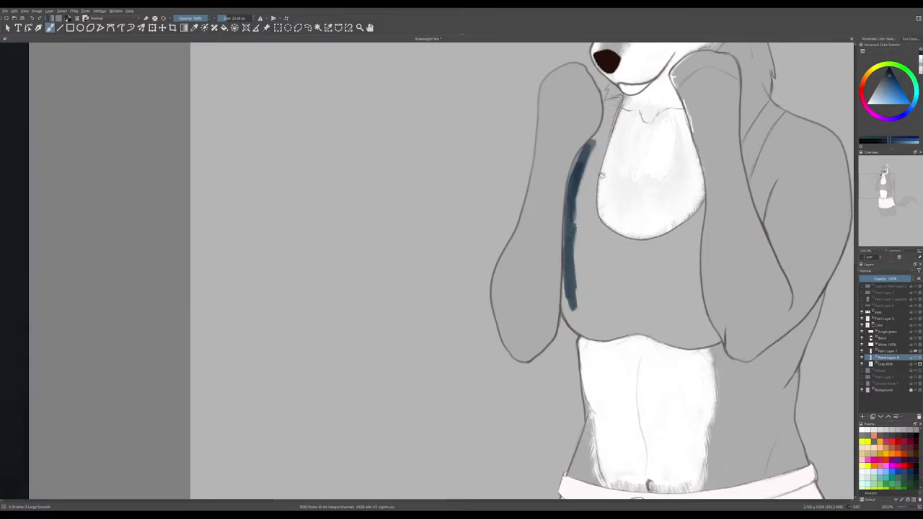
- Paint the sports top's strap in dark blue along the white chest patch, redoing the first attempt
drag(607, 152, 563, 265)
key(ctrl+z)
key(ctrl+z)
drag(573, 225, 555, 296)
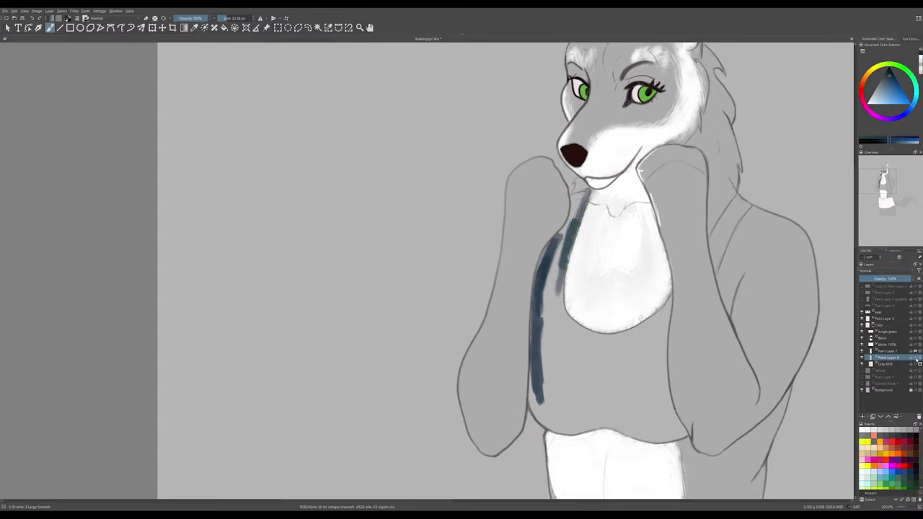
- Try alpha inheritance on the sports top's paint layer and switch it back off
click(918, 359)
click(918, 360)
click(919, 359)
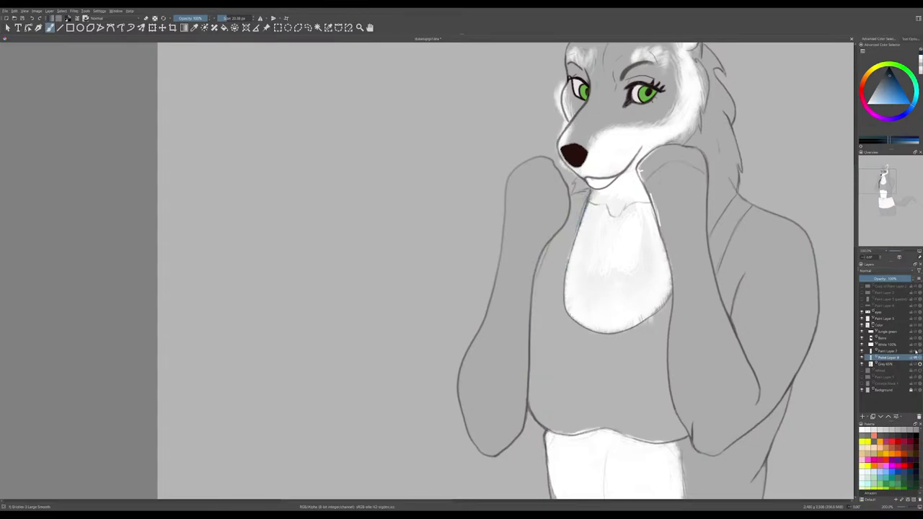
click(918, 359)
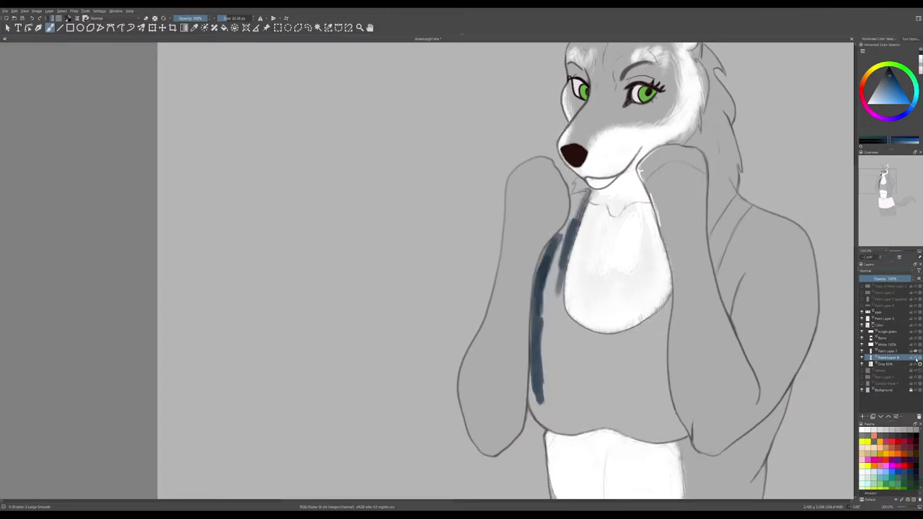
click(919, 360)
click(918, 359)
- Fill the far side of the sports top and the strap over the near shoulder with dark blue
mouse_move(546, 310)
mouse_down()
mouse_move(543, 279)
mouse_move(537, 347)
mouse_move(543, 278)
mouse_move(542, 376)
mouse_move(555, 272)
mouse_move(557, 364)
mouse_move(543, 376)
mouse_move(541, 403)
mouse_move(538, 320)
mouse_up()
mouse_move(537, 376)
mouse_down()
mouse_move(548, 347)
mouse_move(554, 364)
mouse_move(558, 292)
mouse_move(586, 349)
mouse_move(560, 324)
mouse_move(589, 354)
mouse_move(559, 364)
mouse_move(553, 380)
mouse_move(579, 357)
mouse_move(604, 367)
mouse_move(572, 370)
mouse_move(634, 349)
mouse_move(569, 378)
mouse_up()
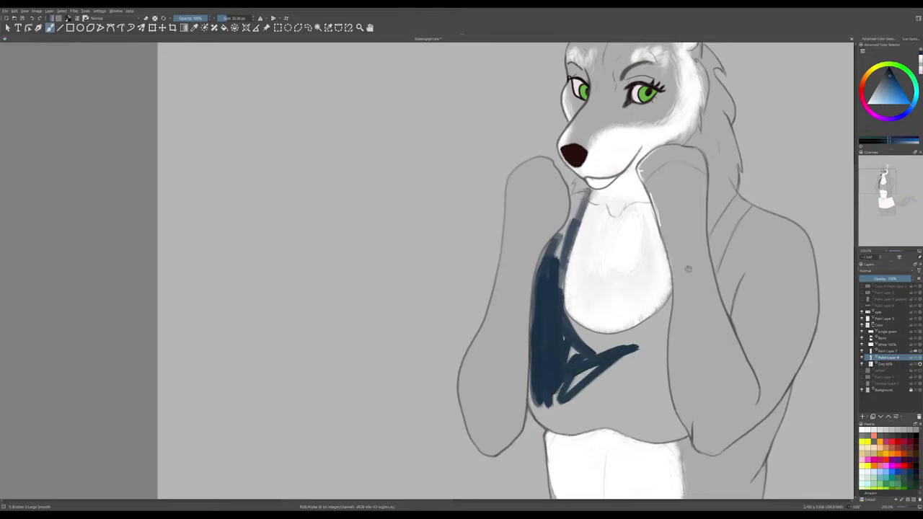
drag(718, 237, 736, 202)
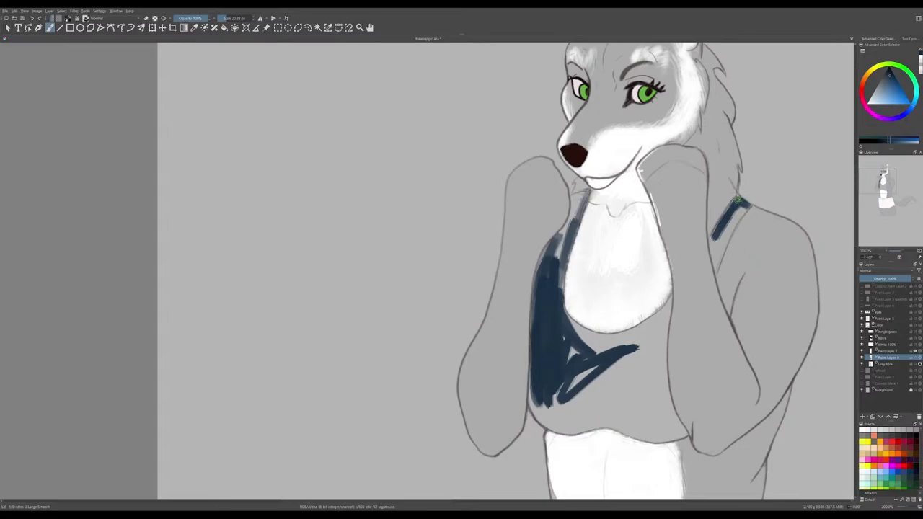
mouse_move(740, 199)
mouse_down()
mouse_move(727, 217)
mouse_move(737, 202)
mouse_move(715, 246)
mouse_move(744, 209)
mouse_move(717, 263)
mouse_up()
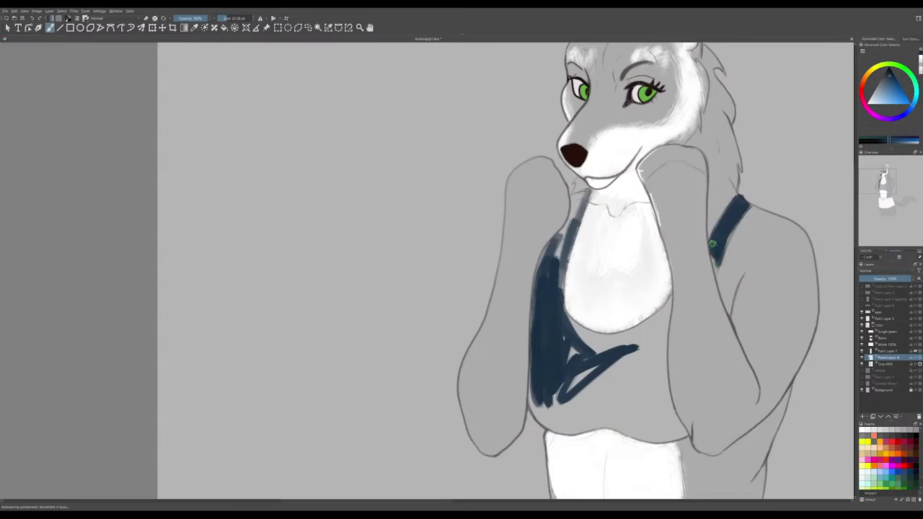
drag(714, 248, 717, 260)
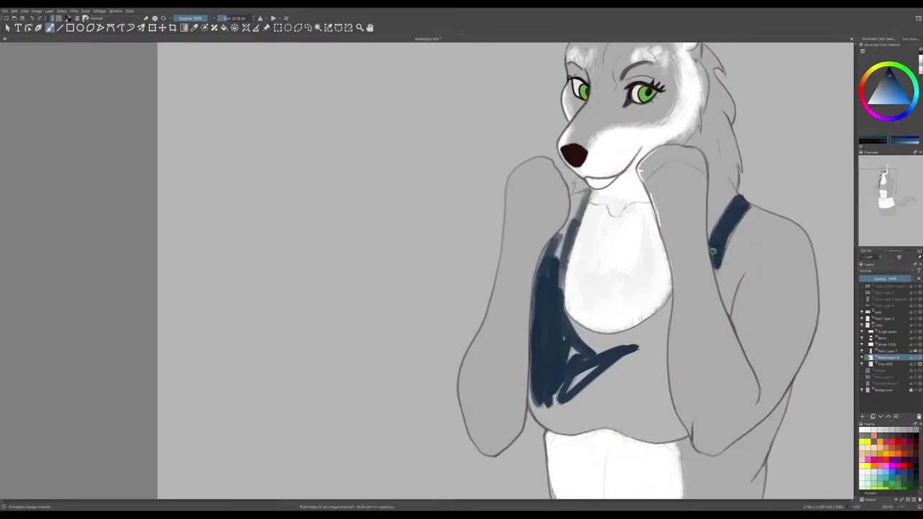
mouse_move(722, 247)
mouse_down()
mouse_move(737, 212)
mouse_move(719, 249)
mouse_move(727, 222)
mouse_move(713, 241)
mouse_move(739, 197)
mouse_move(717, 258)
mouse_up()
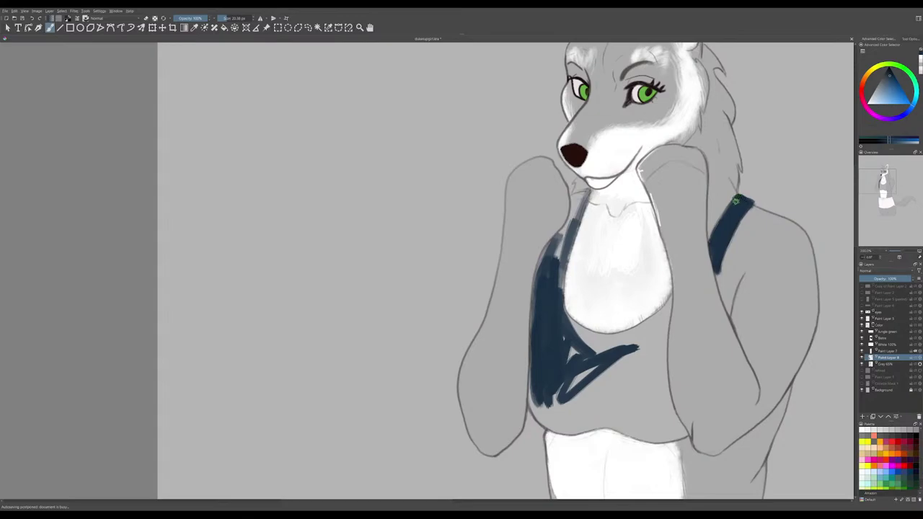
- Fill the sports top's far side and main body below the chest patch with dark blue, using an about 6 px brush beside the near arm
mouse_move(559, 265)
mouse_down()
mouse_move(566, 235)
mouse_move(554, 318)
mouse_move(551, 254)
mouse_move(568, 225)
mouse_up()
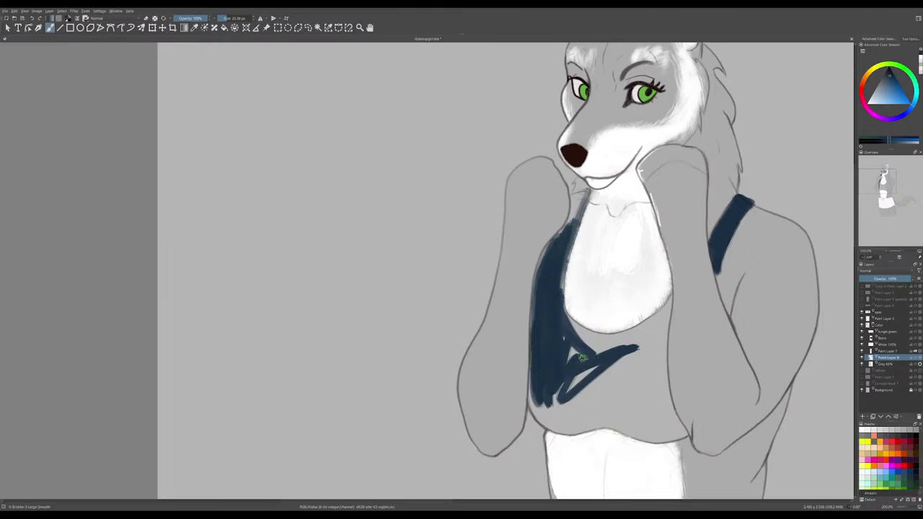
mouse_move(596, 366)
mouse_down()
mouse_move(636, 371)
mouse_move(641, 356)
mouse_move(634, 376)
mouse_move(618, 358)
mouse_move(629, 360)
mouse_move(591, 371)
mouse_move(592, 356)
mouse_move(567, 333)
mouse_move(619, 361)
mouse_move(571, 374)
mouse_move(586, 352)
mouse_move(584, 367)
mouse_move(552, 385)
mouse_move(580, 370)
mouse_move(603, 386)
mouse_move(592, 409)
mouse_move(626, 366)
mouse_move(641, 375)
mouse_move(623, 407)
mouse_move(645, 362)
mouse_move(625, 344)
mouse_up()
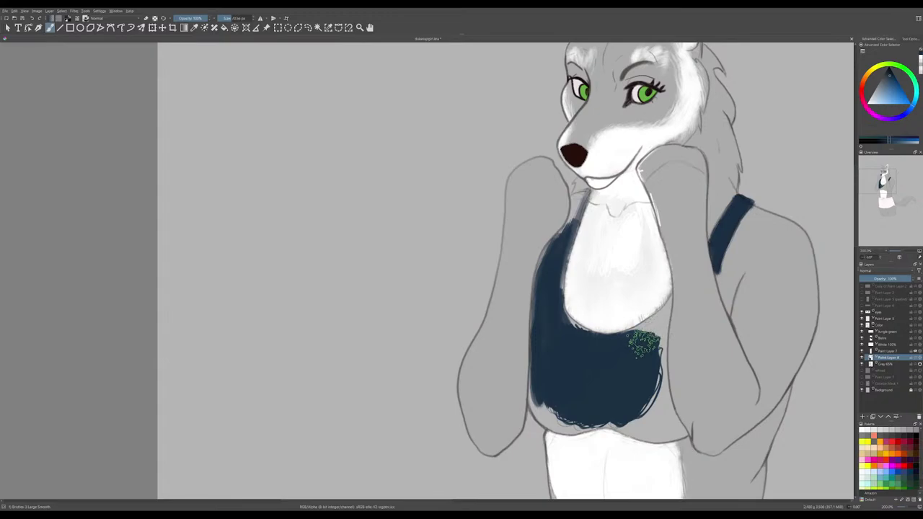
shift+drag(642, 345, 595, 346)
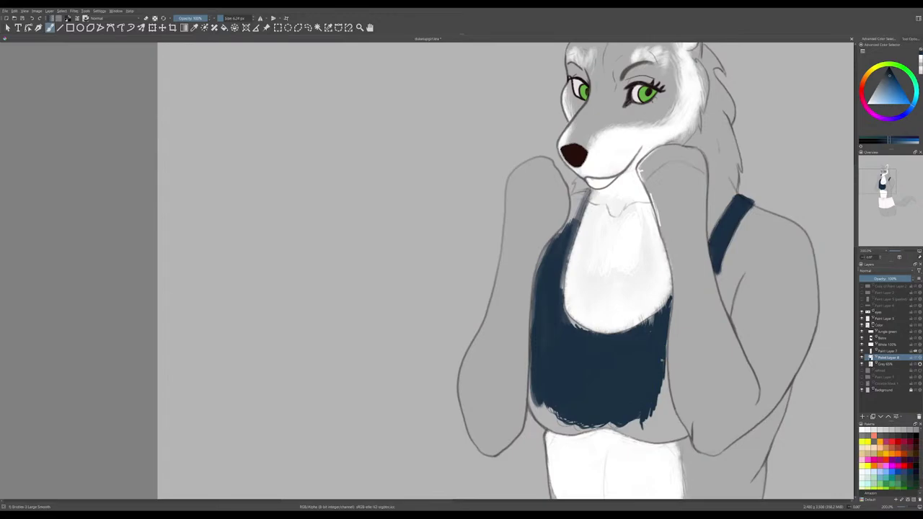
drag(662, 377, 665, 405)
drag(665, 362, 668, 411)
- Paint a dark-blue edge along the sports top's hem, starting from the corner beside the near arm
drag(791, 384, 781, 384)
key(ctrl+plus)
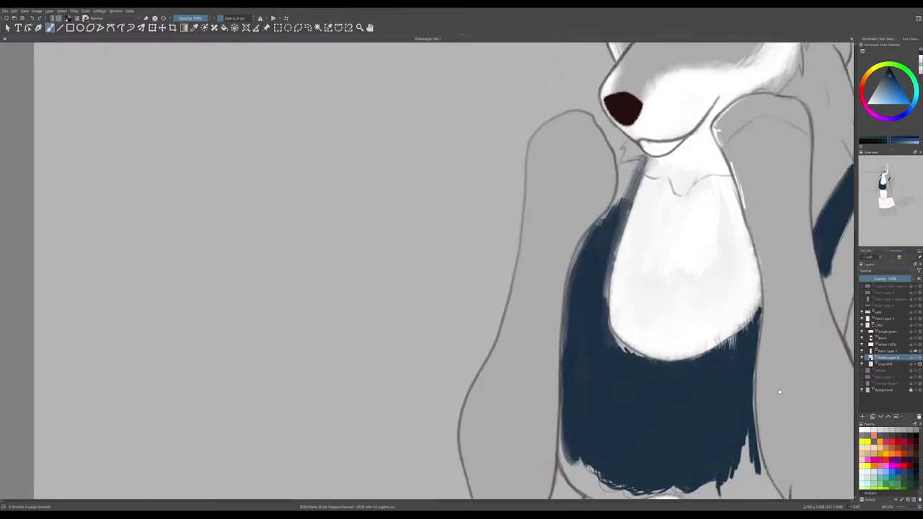
key(ctrl+plus)
key(ctrl+minus)
scroll(779, 389, down, 5)
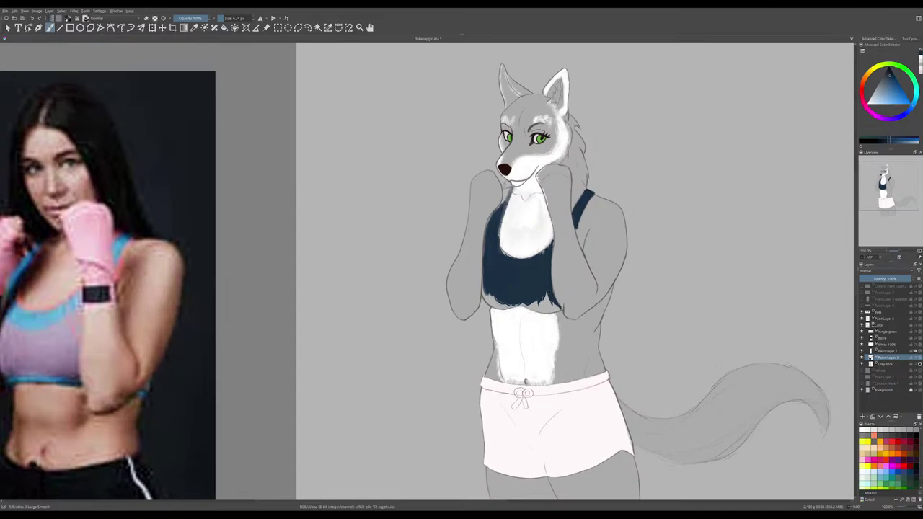
key(4)
key(4)
key(4)
key(4)
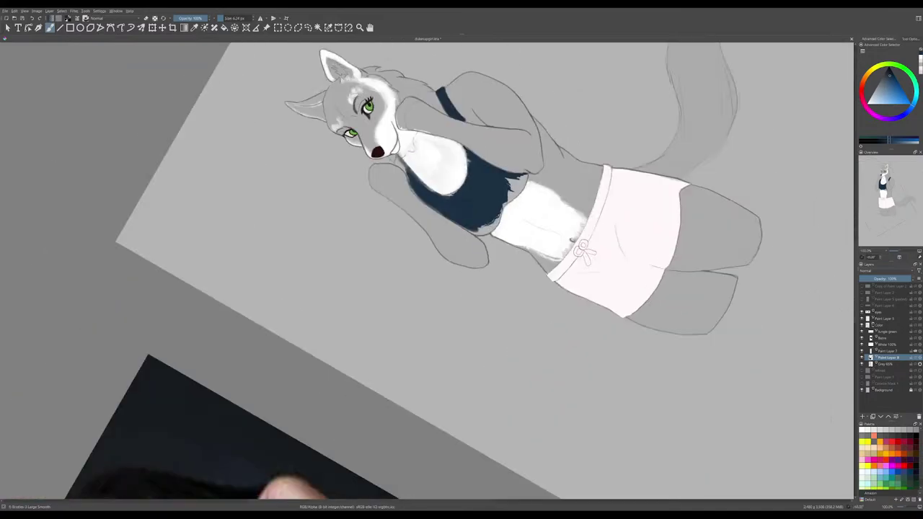
key(4)
key(4)
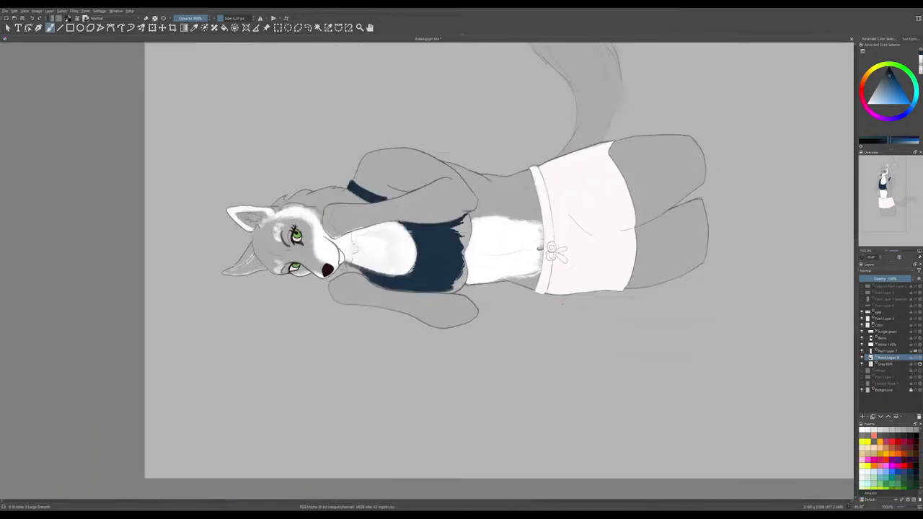
key(4)
key(4)
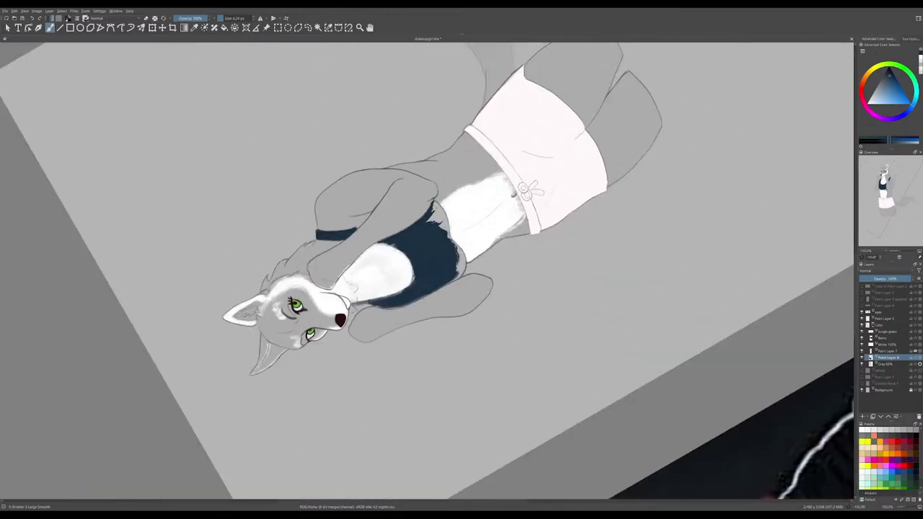
key(plus)
key(plus)
drag(462, 210, 443, 239)
key(plus)
key(plus)
drag(416, 57, 457, 104)
mouse_move(423, 63)
mouse_down()
mouse_move(463, 115)
mouse_move(482, 217)
mouse_up()
drag(467, 166, 476, 206)
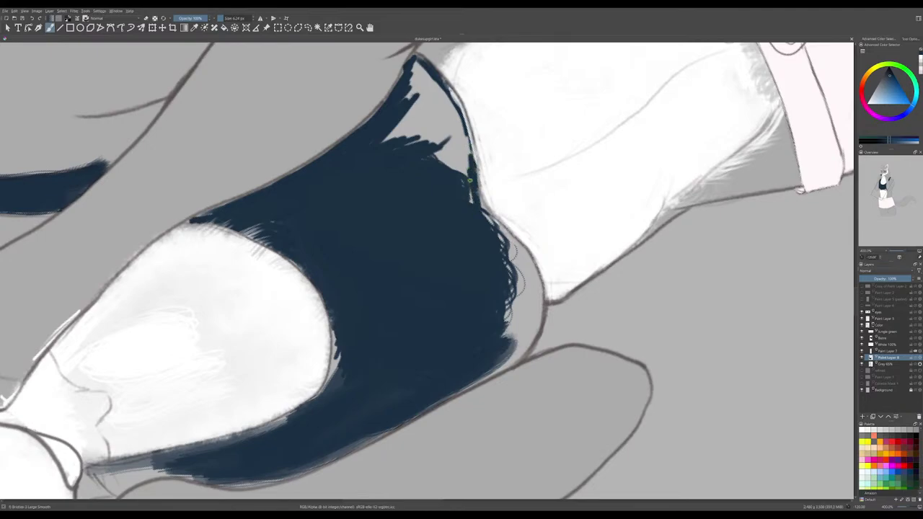
drag(440, 94, 472, 182)
drag(434, 83, 459, 130)
drag(449, 97, 469, 141)
- Extend the dark-blue edge around the far end of the hem and fill the gap inside it with a larger brush
mouse_move(436, 83)
mouse_down()
mouse_move(413, 62)
mouse_move(399, 84)
mouse_move(418, 58)
mouse_move(414, 98)
mouse_move(366, 124)
mouse_move(391, 97)
mouse_up()
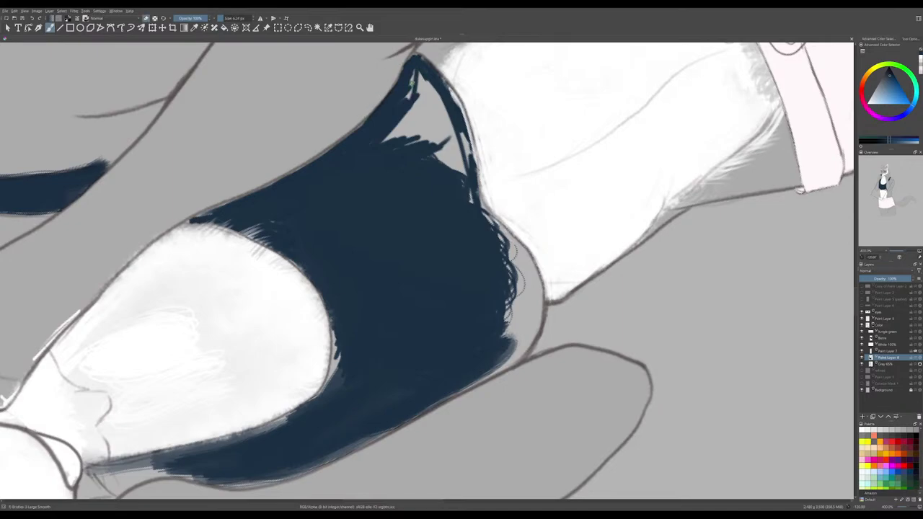
mouse_move(412, 92)
mouse_down()
mouse_move(411, 77)
mouse_move(374, 170)
mouse_up()
mouse_move(499, 222)
mouse_down()
mouse_move(540, 285)
mouse_move(539, 310)
mouse_move(509, 362)
mouse_move(540, 319)
mouse_move(536, 292)
mouse_move(540, 325)
mouse_move(541, 299)
mouse_move(526, 260)
mouse_move(505, 241)
mouse_up()
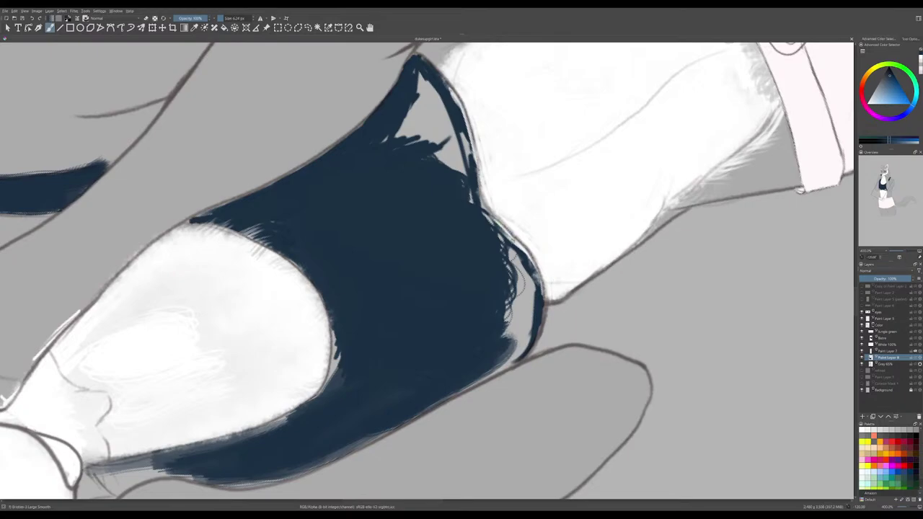
drag(509, 246, 524, 288)
mouse_move(472, 383)
mouse_down()
mouse_move(538, 335)
mouse_move(538, 326)
mouse_move(509, 349)
mouse_move(531, 295)
mouse_move(495, 318)
mouse_move(522, 315)
mouse_move(507, 309)
mouse_move(505, 258)
mouse_up()
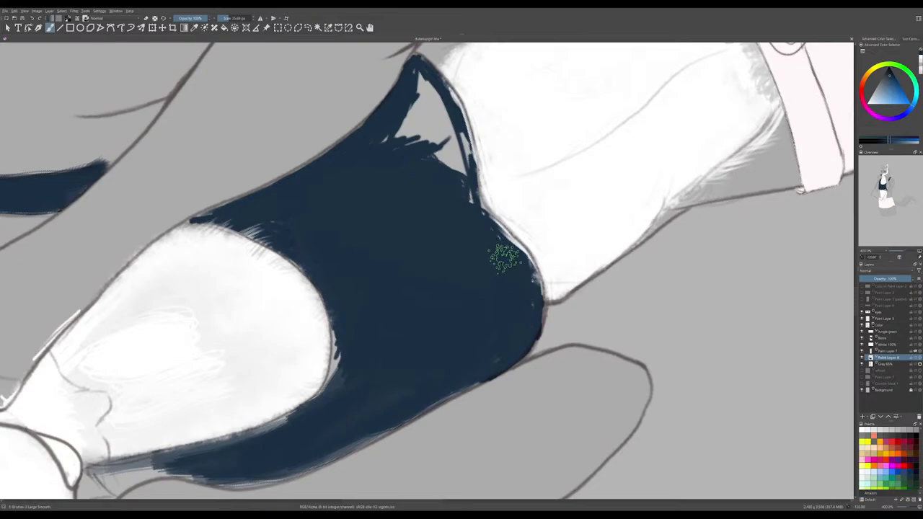
- Fill the hem corner near the arm and tidy the dark-blue edge around the white chest patch
mouse_move(455, 199)
mouse_down()
mouse_move(421, 153)
mouse_move(420, 85)
mouse_move(405, 112)
mouse_up()
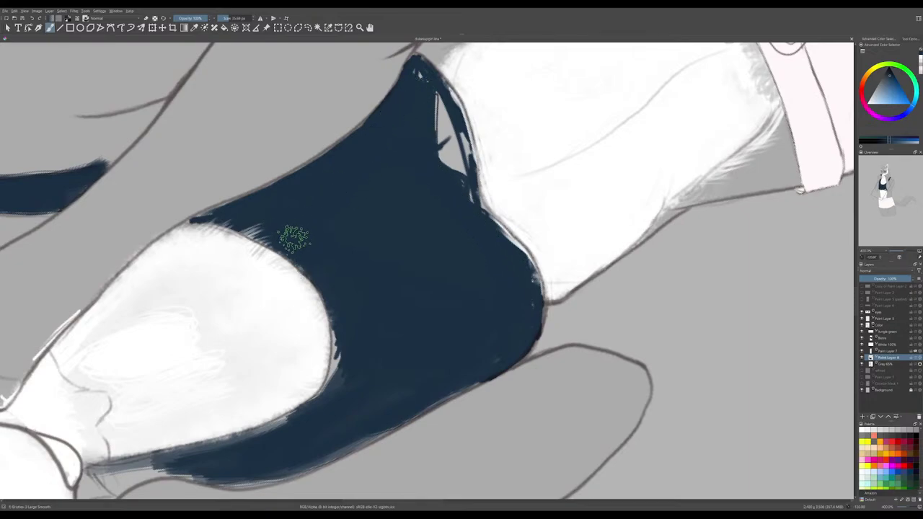
mouse_move(279, 238)
mouse_down()
mouse_move(323, 279)
mouse_move(369, 367)
mouse_move(352, 338)
mouse_move(363, 348)
mouse_move(360, 311)
mouse_move(345, 367)
mouse_move(353, 328)
mouse_move(352, 348)
mouse_move(373, 371)
mouse_up()
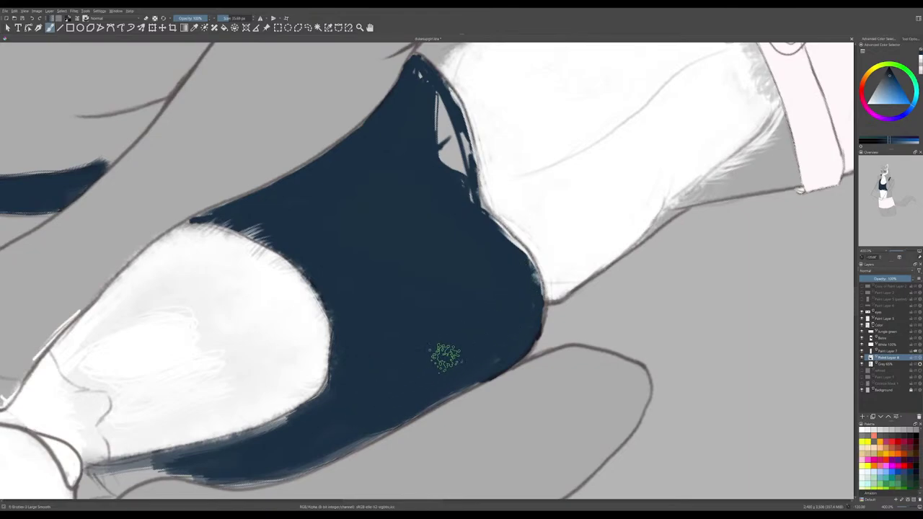
mouse_move(287, 435)
mouse_down()
mouse_move(248, 449)
mouse_move(343, 386)
mouse_up()
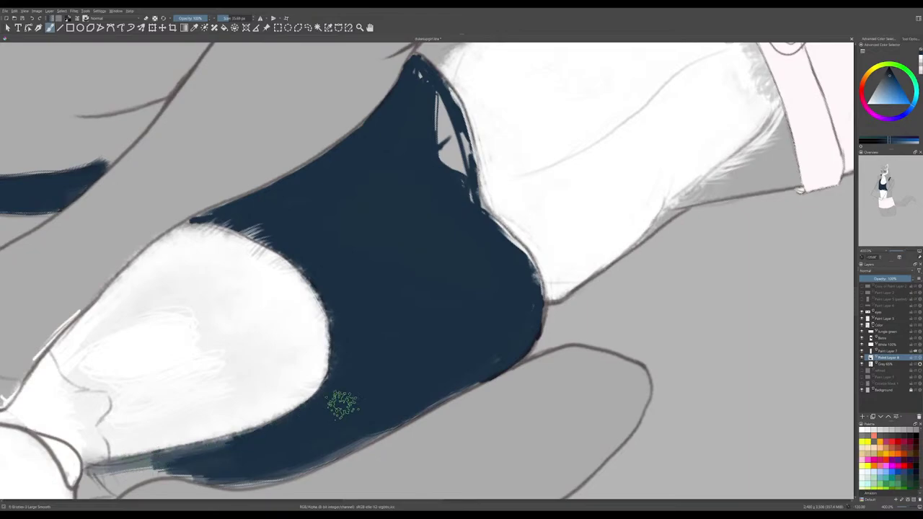
- Close the remaining unpainted gap along the near part of the sports top's hem with dark blue
key(6)
key(6)
key(6)
key(6)
key(6)
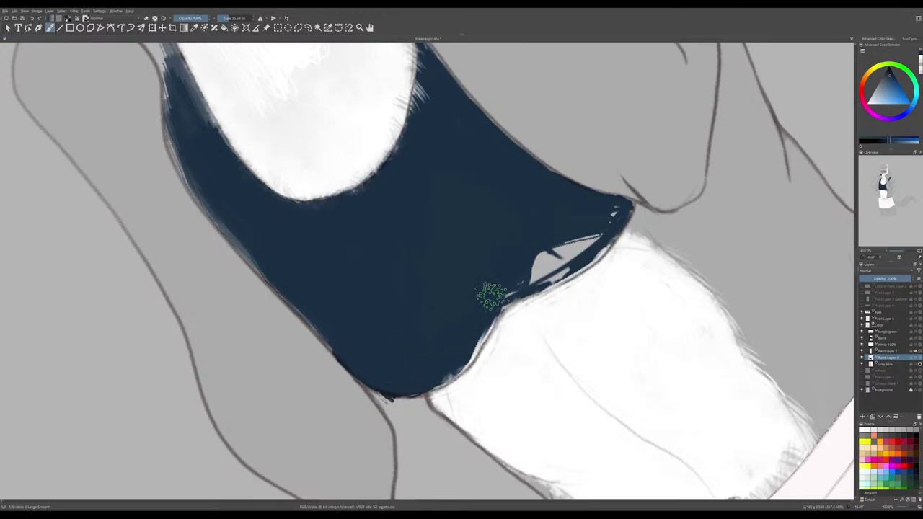
mouse_move(513, 274)
mouse_down()
mouse_move(601, 227)
mouse_move(557, 261)
mouse_move(615, 212)
mouse_move(590, 214)
mouse_up()
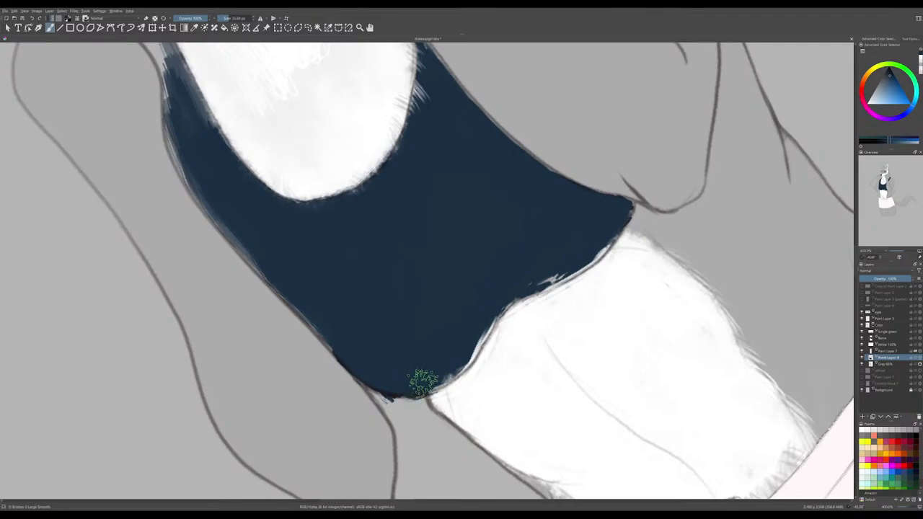
mouse_move(470, 383)
mouse_down()
mouse_move(416, 389)
mouse_move(334, 350)
mouse_up()
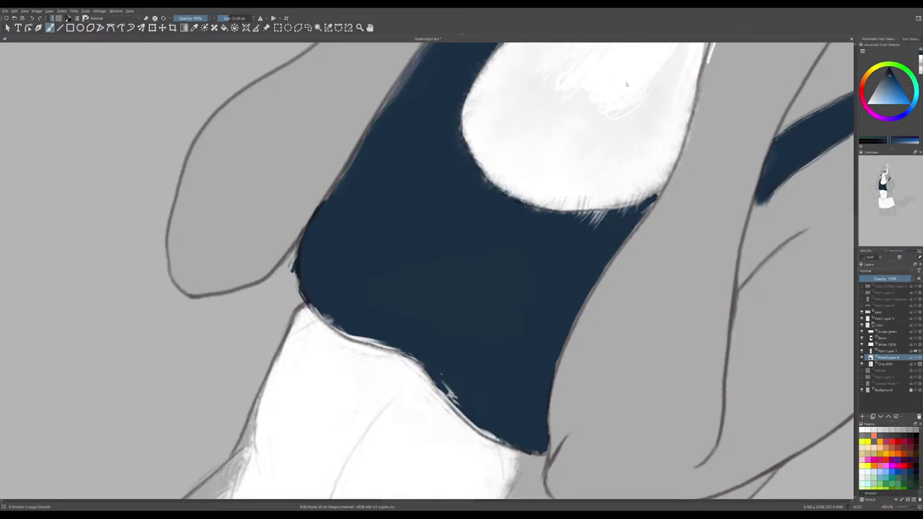
- Erase the dark-blue paint spilling past the outline at the top's far lower corner with the Bristles-1 Details brush
key(/)
mouse_move(290, 269)
mouse_down()
mouse_move(294, 261)
mouse_move(297, 300)
mouse_move(311, 316)
mouse_move(297, 293)
mouse_up()
key(ctrl+z)
key(e)
key(ctrl+z)
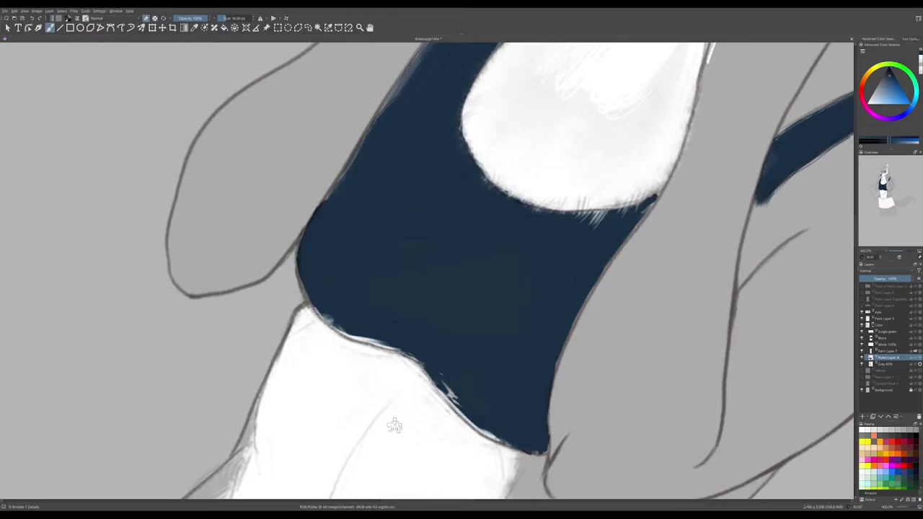
- Examine the painted sports top on the whole figure and beside the reference photo
key(4)
key(4)
key(4)
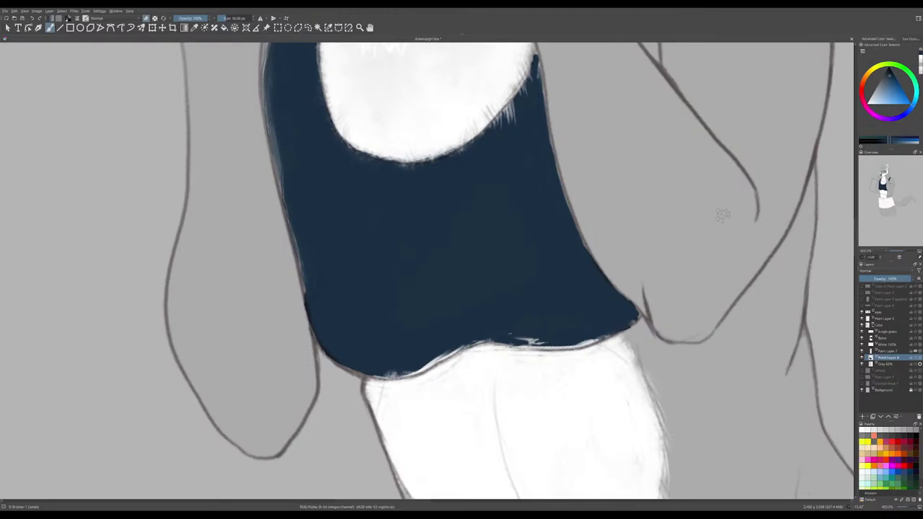
key(6)
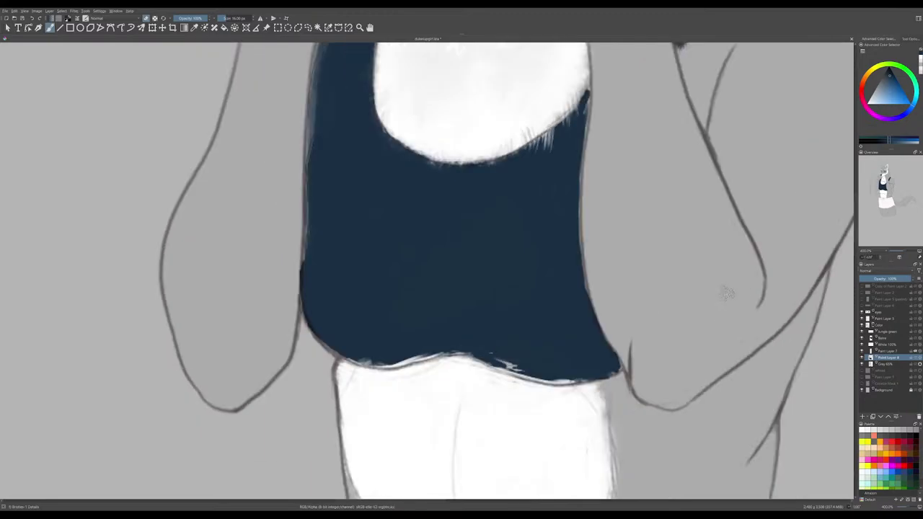
key(minus)
key(minus)
key(minus)
key(minus)
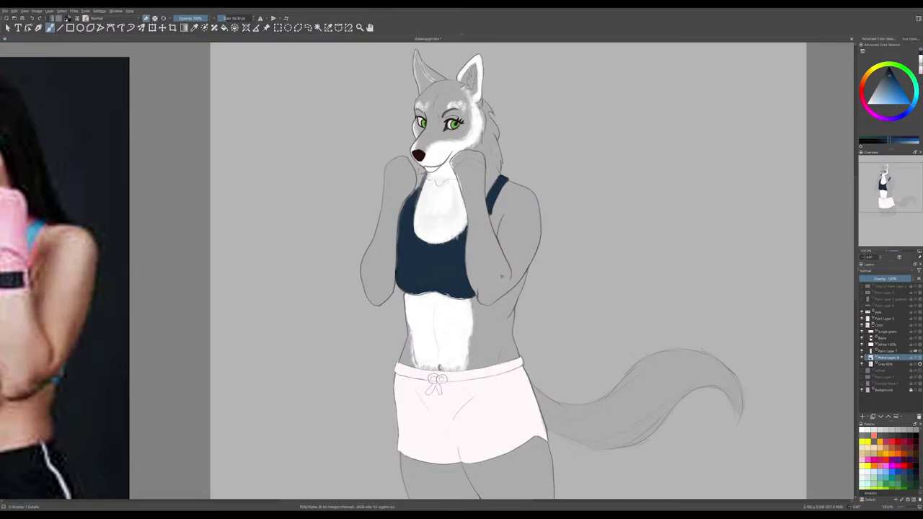
scroll(425, 269, down, 2)
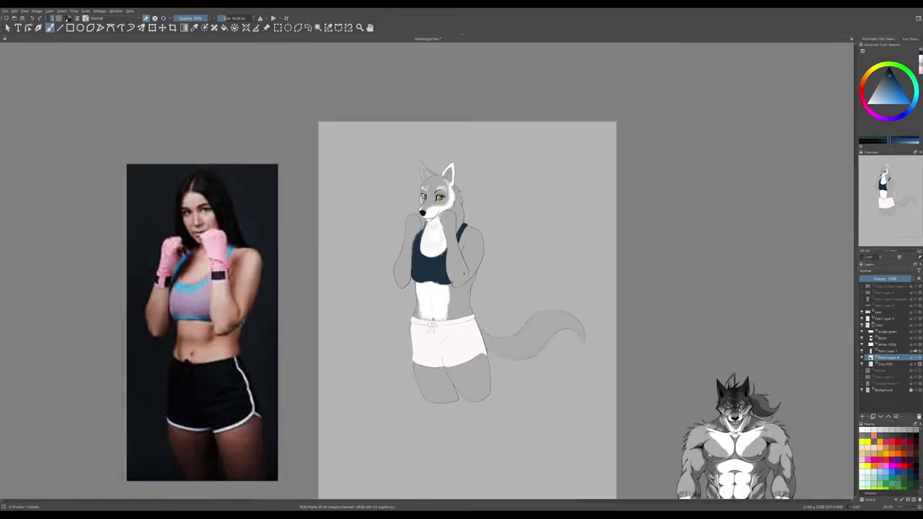
scroll(428, 275, up, 1)
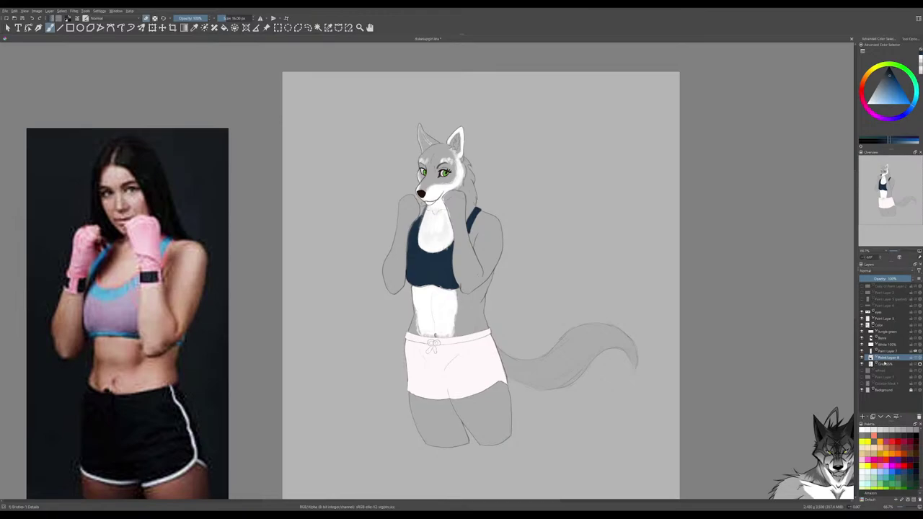
- Compare the drawing with and without the grey base and dark-blue top layers by switching their visibility off and on
click(875, 364)
click(864, 364)
click(864, 364)
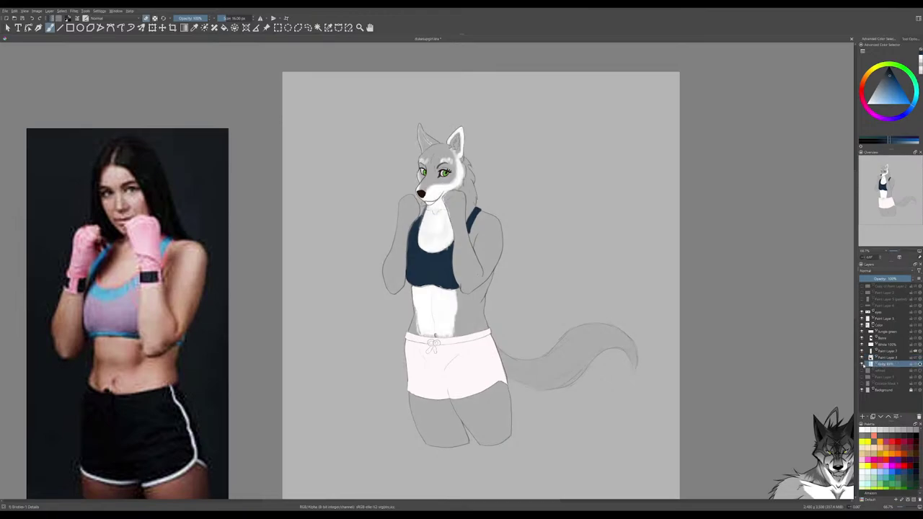
click(865, 365)
click(865, 365)
click(864, 358)
click(864, 358)
click(864, 358)
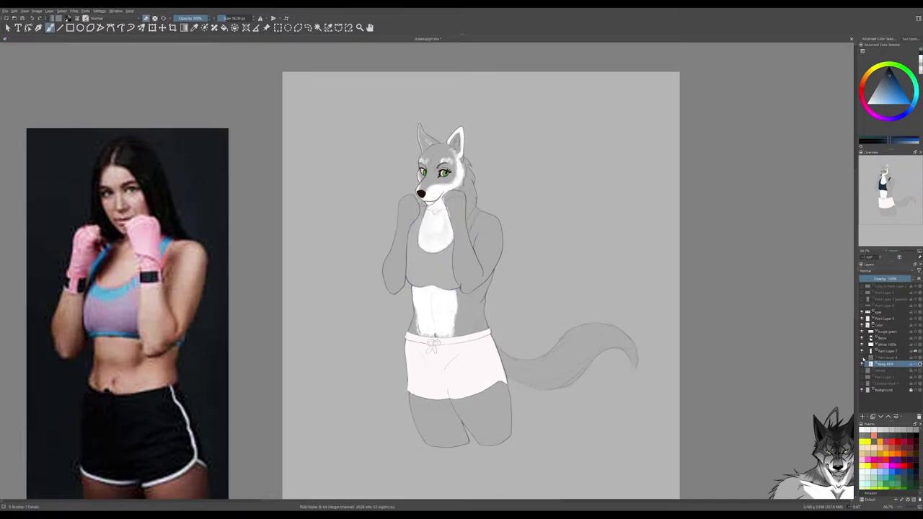
click(864, 358)
click(864, 357)
click(863, 358)
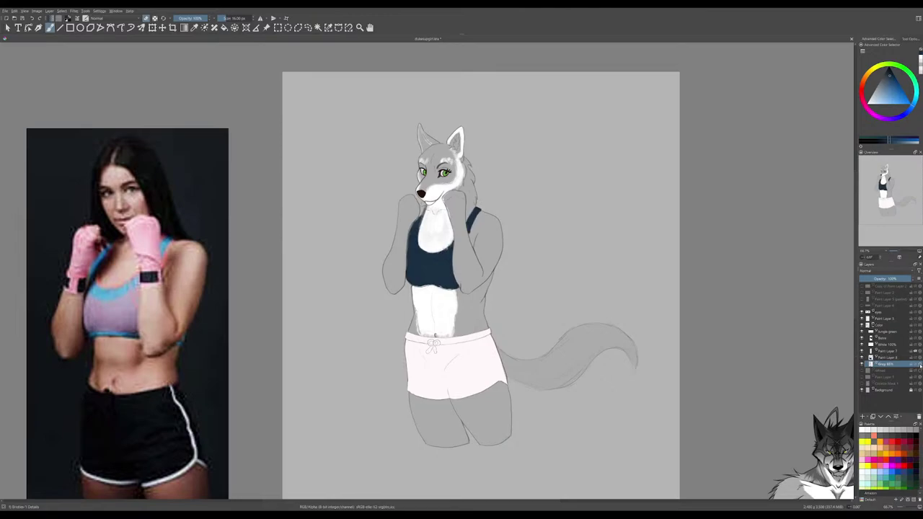
click(864, 358)
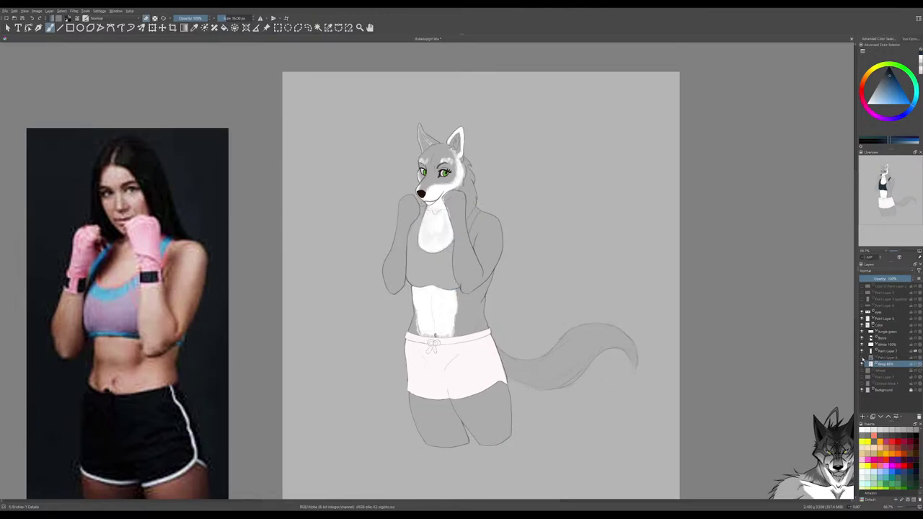
click(864, 357)
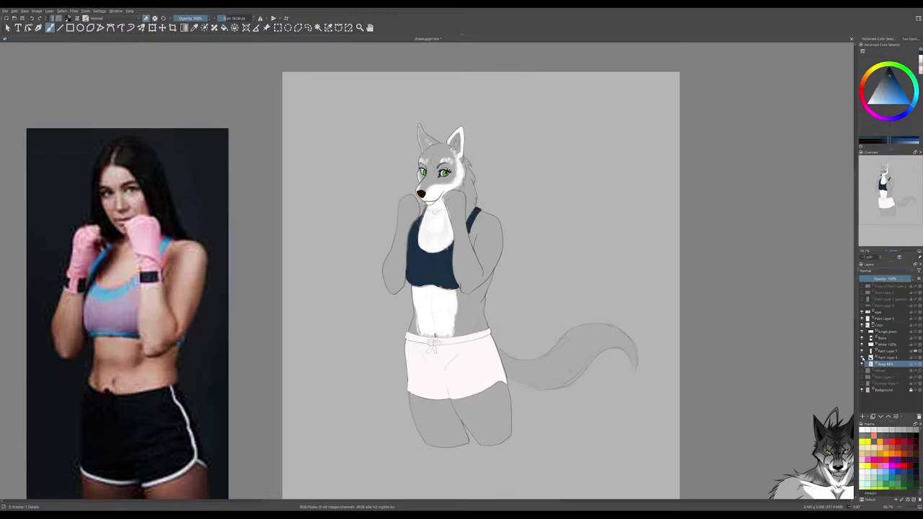
click(863, 358)
click(863, 358)
- Hide the grey base and dark-blue top layers and turn off alpha inheritance on the white fur layer
key(plus)
key(plus)
key(plus)
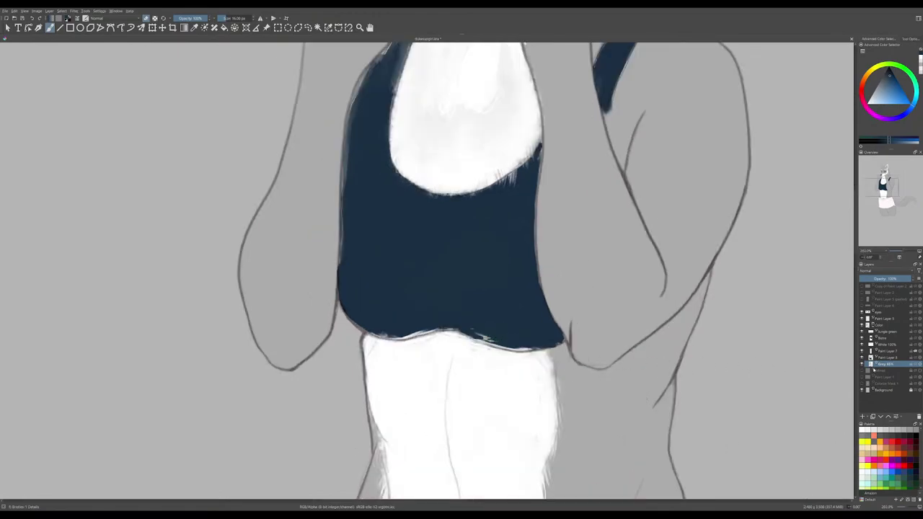
click(865, 365)
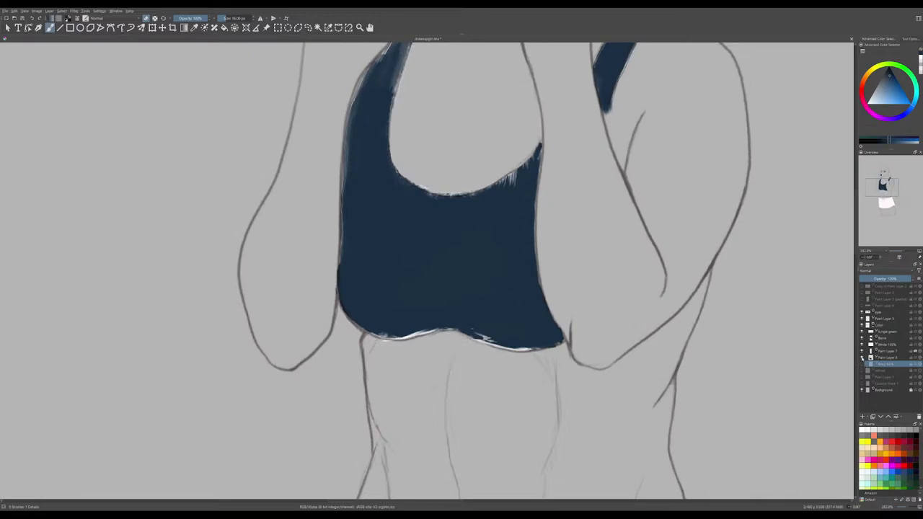
click(864, 358)
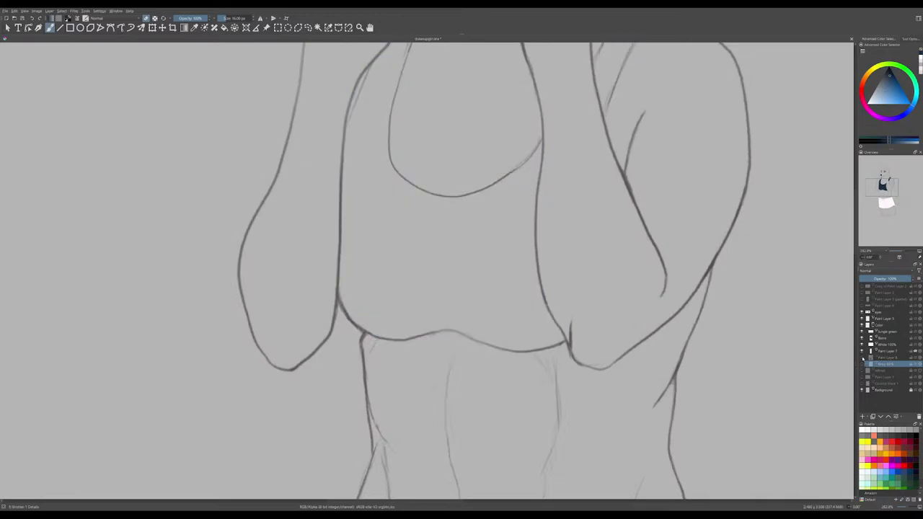
click(914, 350)
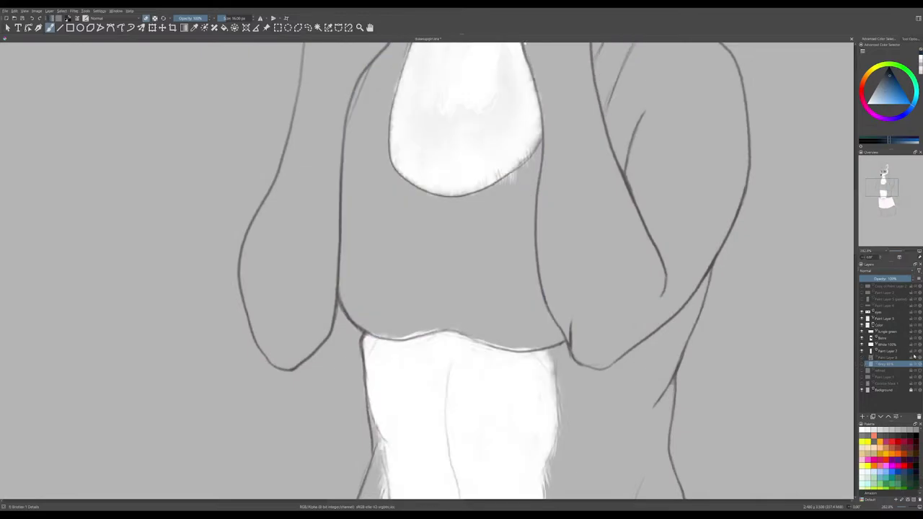
- Erase the white belly fur spilling over the sports top's hem on the white fur layer with the Basic-5 Size Opacity brush
click(892, 352)
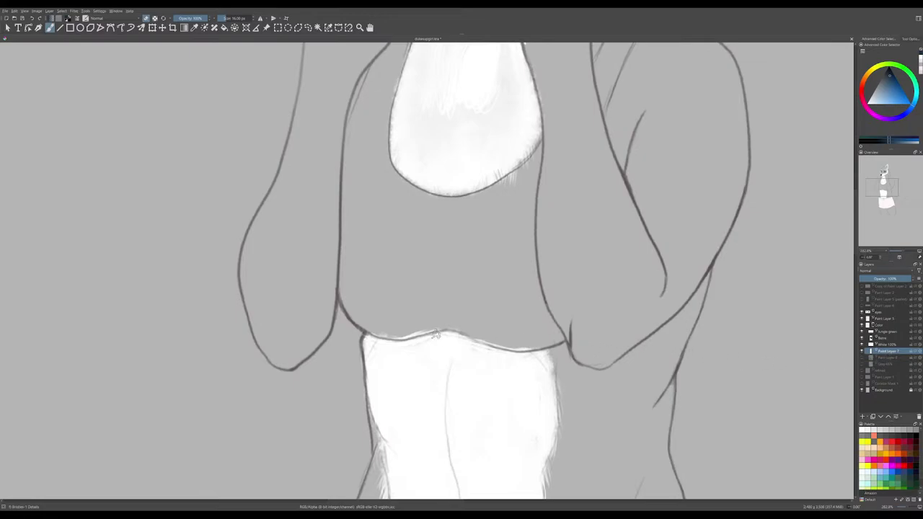
key(e)
key(/)
key(e)
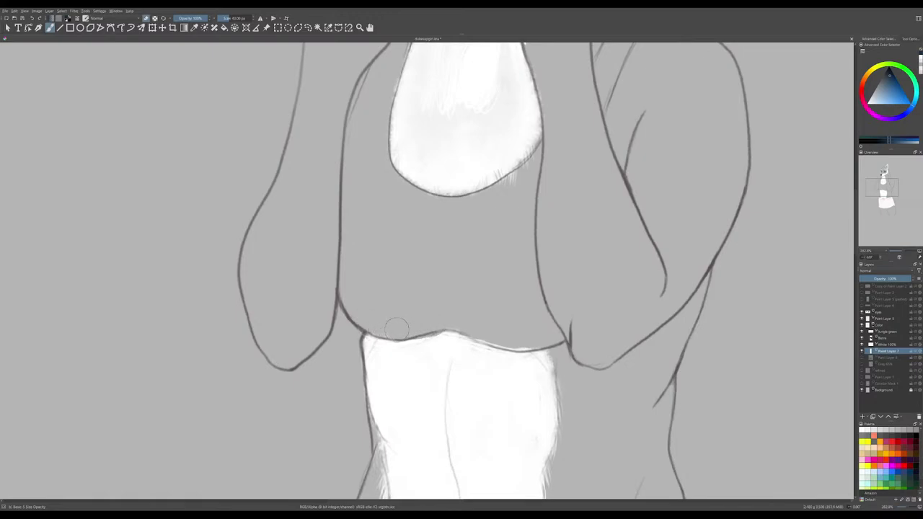
key(ctrl+z)
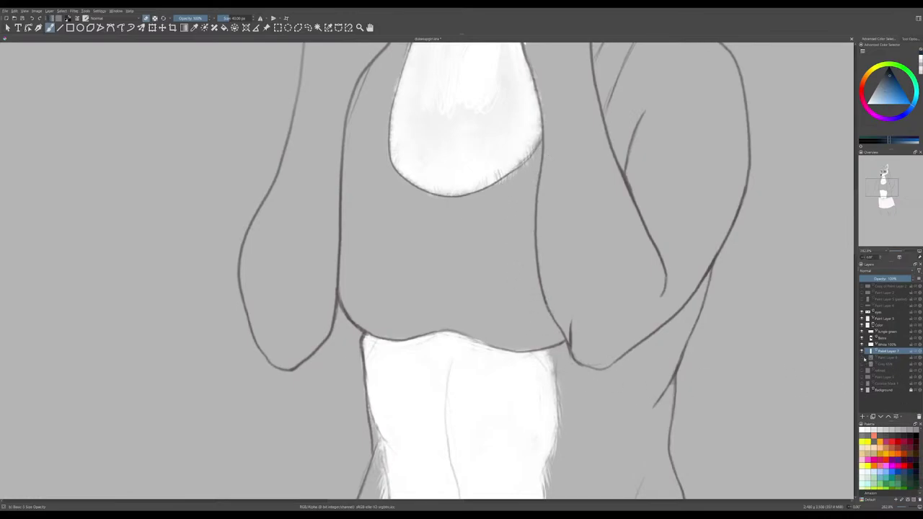
- Show and select the dark-blue top layer and paint over the gaps at the hem and along the top's side edge
click(869, 357)
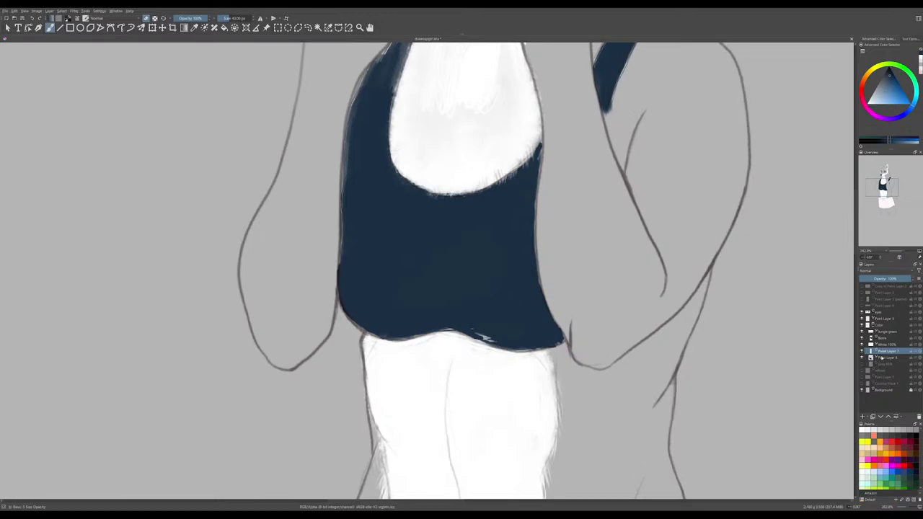
click(869, 358)
click(870, 358)
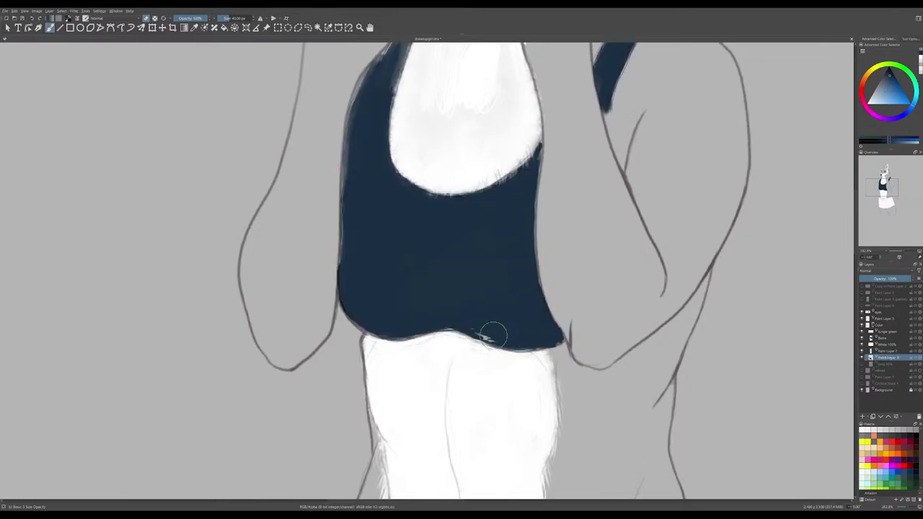
drag(495, 337, 486, 329)
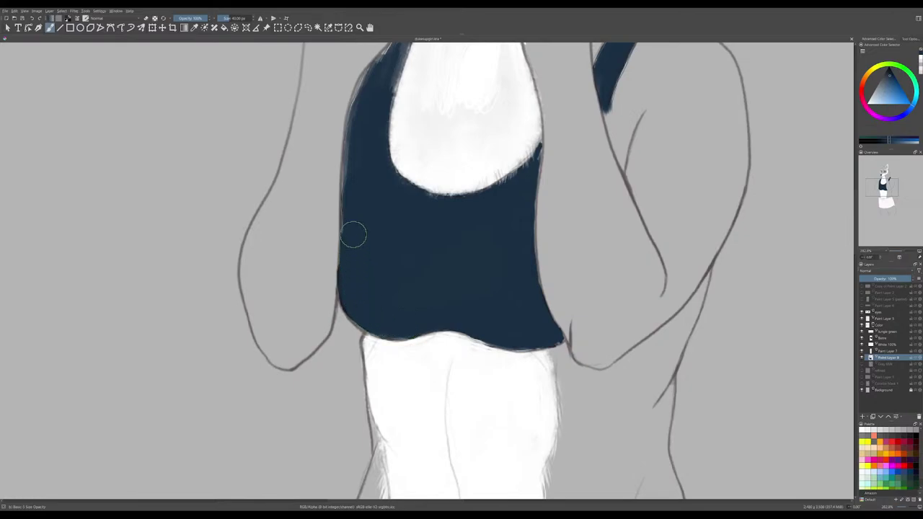
mouse_move(354, 188)
mouse_down()
mouse_move(366, 101)
mouse_move(393, 58)
mouse_move(356, 121)
mouse_move(379, 74)
mouse_move(371, 86)
mouse_up()
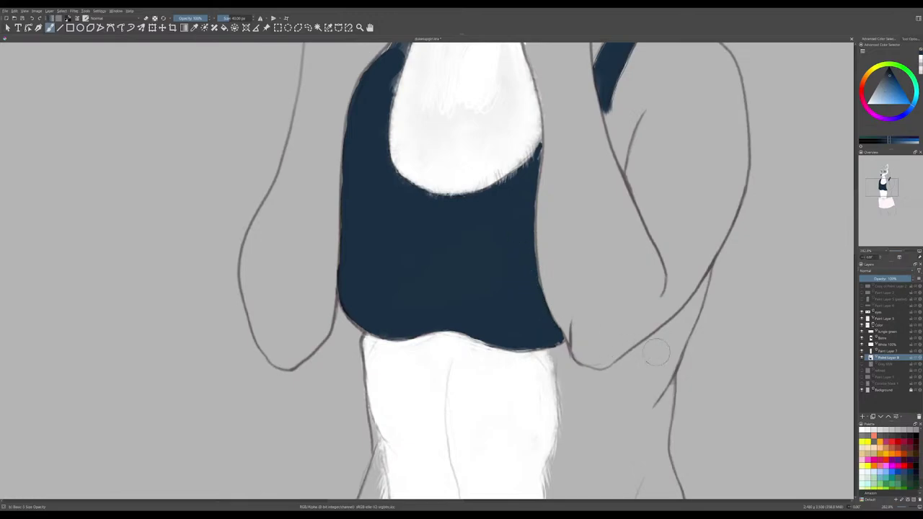
- Try raising the line-art layer's opacity to 100% and touching up the top's far side edge with a smaller brush
click(890, 319)
click(912, 278)
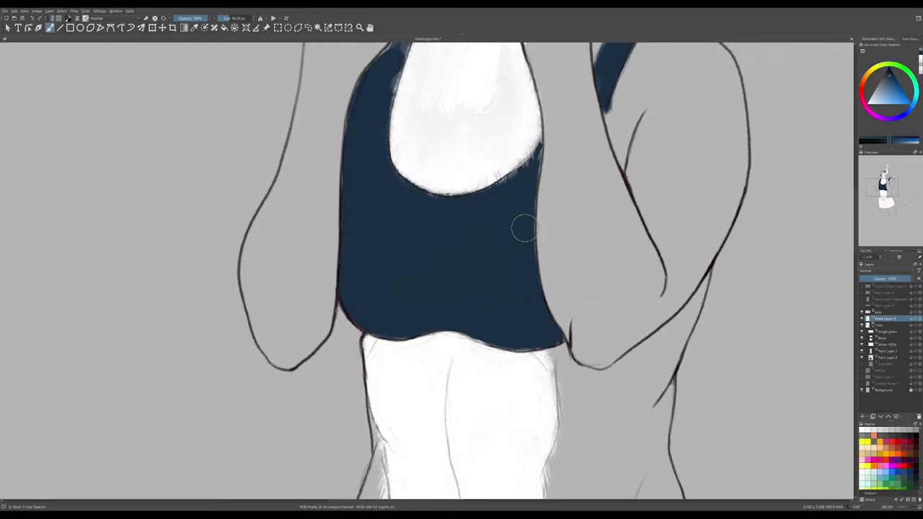
mouse_move(512, 239)
shift+mouse_down()
mouse_move(482, 245)
mouse_move(492, 267)
shift+mouse_up()
mouse_move(541, 151)
mouse_down()
mouse_move(541, 143)
mouse_move(544, 164)
mouse_move(550, 150)
mouse_move(546, 168)
mouse_move(548, 146)
mouse_move(542, 180)
mouse_up()
key(e)
key(ctrl+z)
key(e)
key(ctrl+z)
key(e)
key(ctrl+z)
key(ctrl+z)
key(ctrl+z)
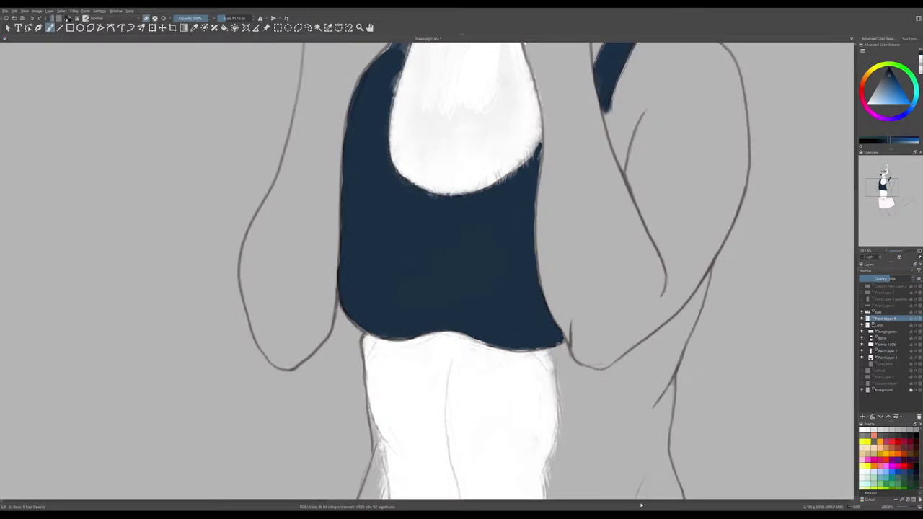
- Try painting the top's hem edge dark blue on the white fur layer with the line art at 100% opacity
drag(889, 279, 915, 278)
click(879, 351)
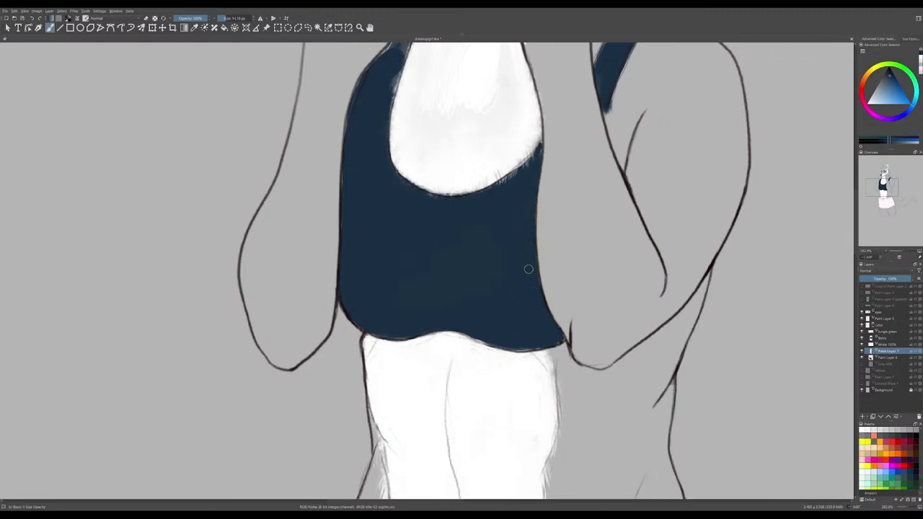
mouse_move(517, 347)
mouse_down()
mouse_move(541, 343)
mouse_move(514, 346)
mouse_move(561, 338)
mouse_move(514, 345)
mouse_move(466, 331)
mouse_move(531, 347)
mouse_move(523, 349)
mouse_up()
key(ctrl+z)
mouse_move(384, 334)
mouse_down()
mouse_move(409, 335)
mouse_move(360, 325)
mouse_up()
key(ctrl+plus)
key(ctrl+plus)
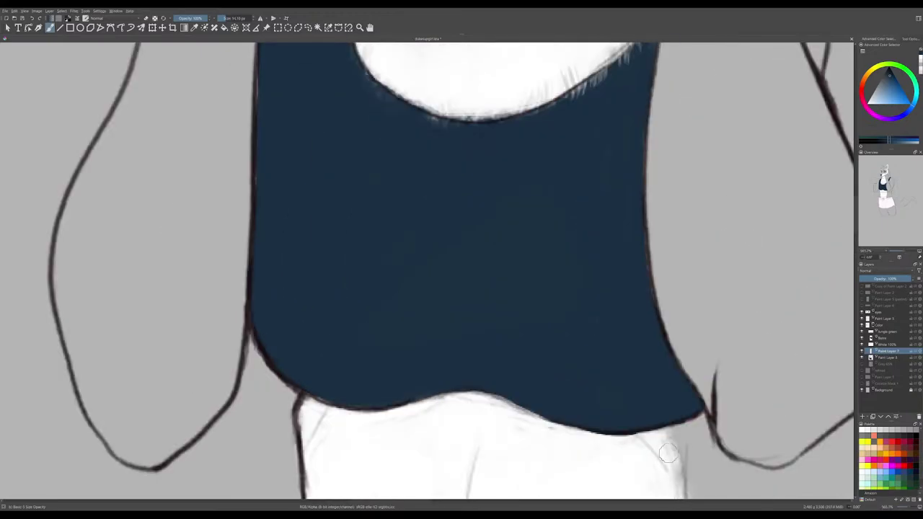
- Compare the whole figure with and without the white fur and dark-blue top layers by switching their visibility off and on
key(ctrl+minus)
key(ctrl+minus)
key(ctrl+minus)
scroll(669, 454, down, 4)
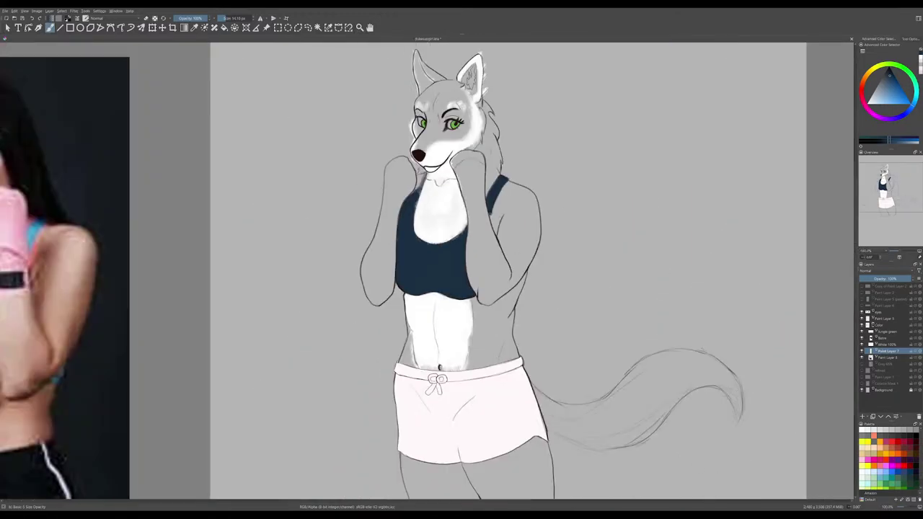
key(e)
click(861, 351)
click(861, 351)
click(865, 357)
click(865, 358)
click(865, 358)
click(865, 357)
click(865, 358)
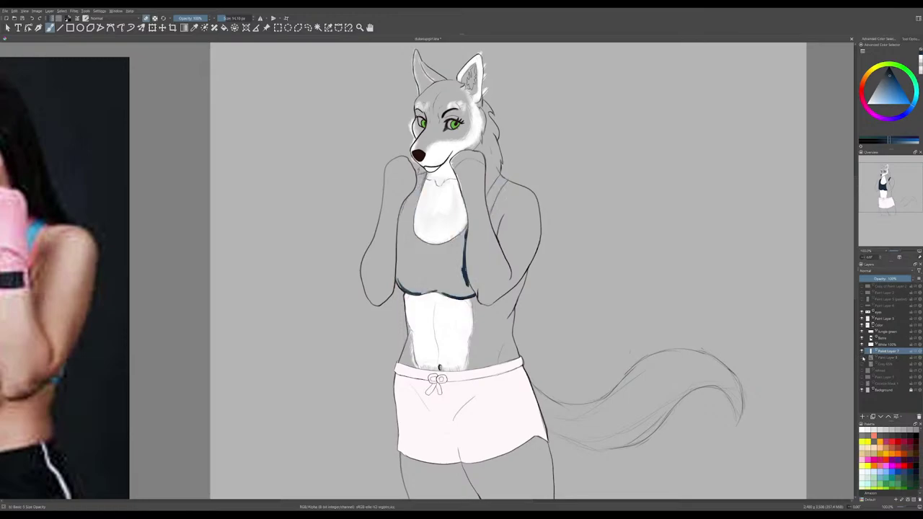
click(865, 357)
click(866, 358)
click(865, 351)
click(866, 351)
click(865, 351)
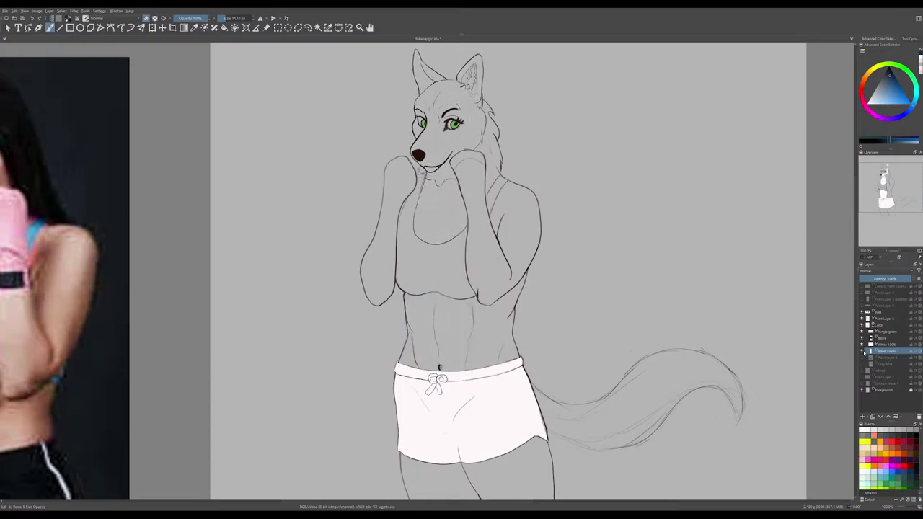
click(865, 351)
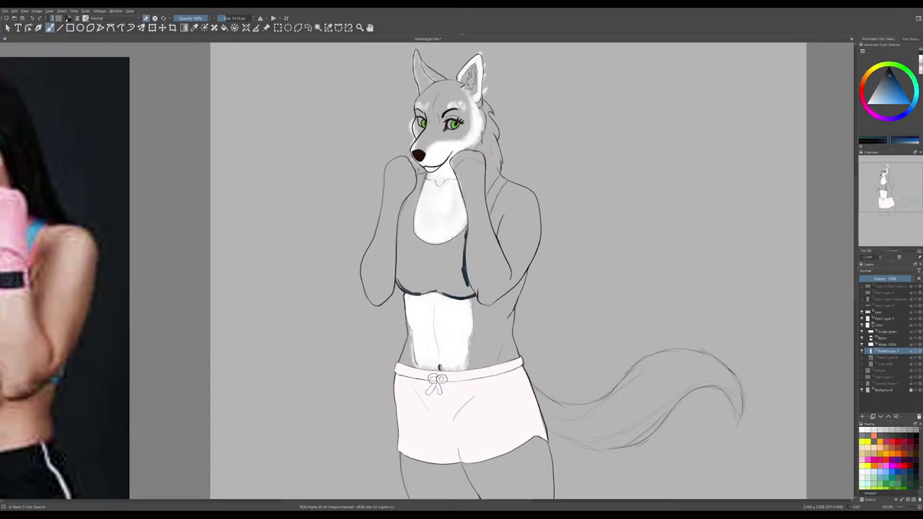
click(870, 357)
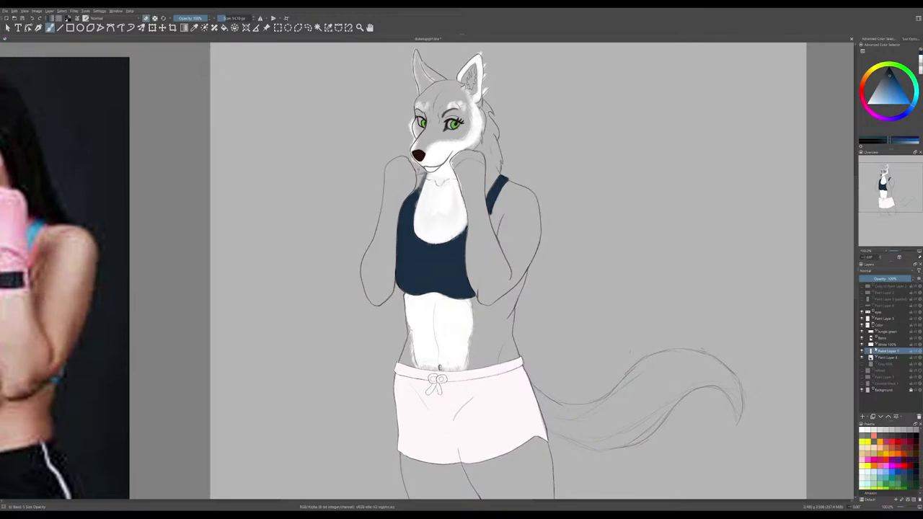
- Check the white fur and dark-blue top layers by hiding and showing them, and set the line-art layer's opacity to 100%
click(863, 357)
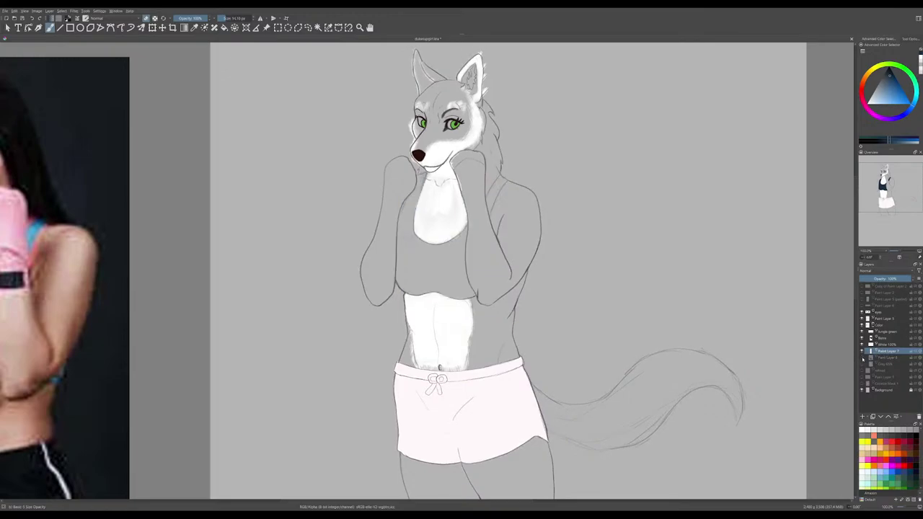
click(864, 351)
click(864, 352)
click(864, 357)
click(891, 319)
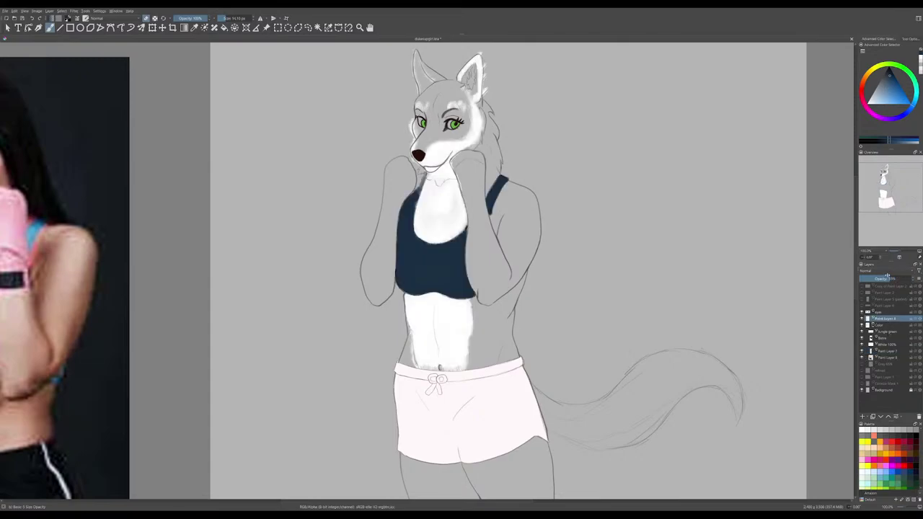
drag(888, 279, 914, 278)
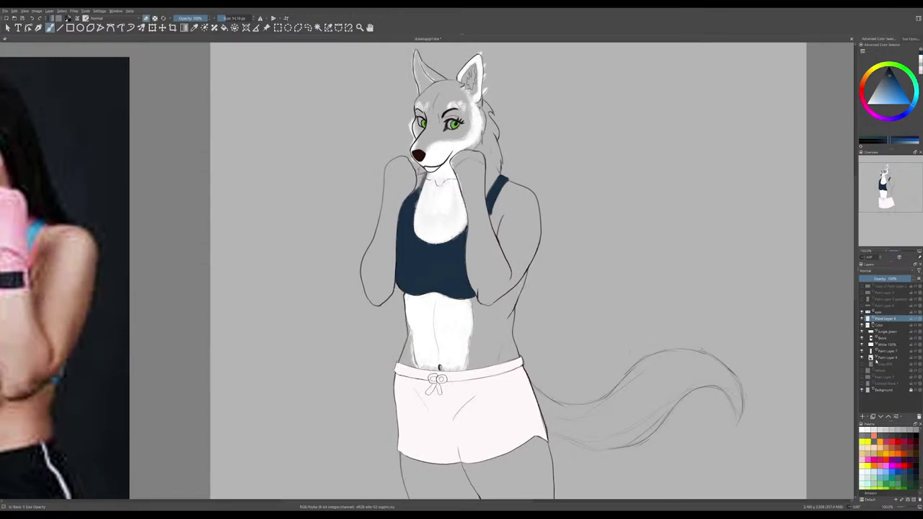
- Switch from the line art to the dark-blue top layer, and show and select the grey base layer
click(887, 358)
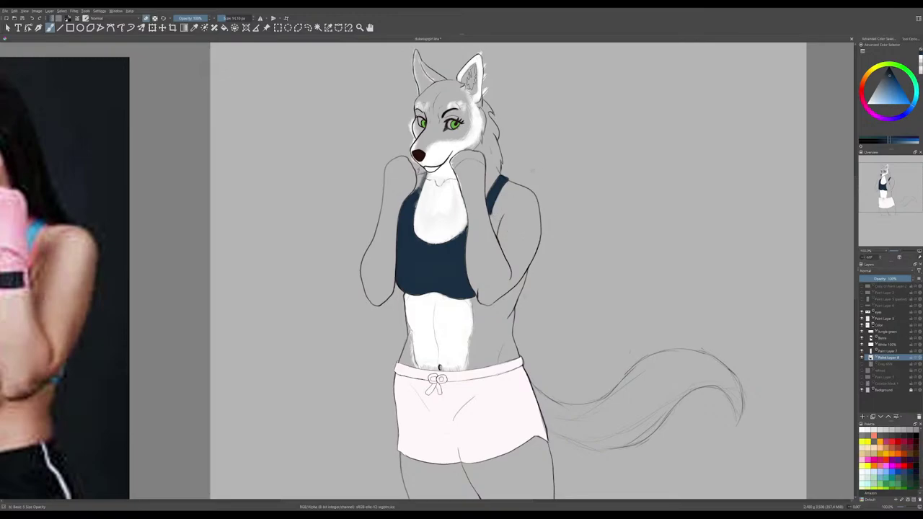
key(e)
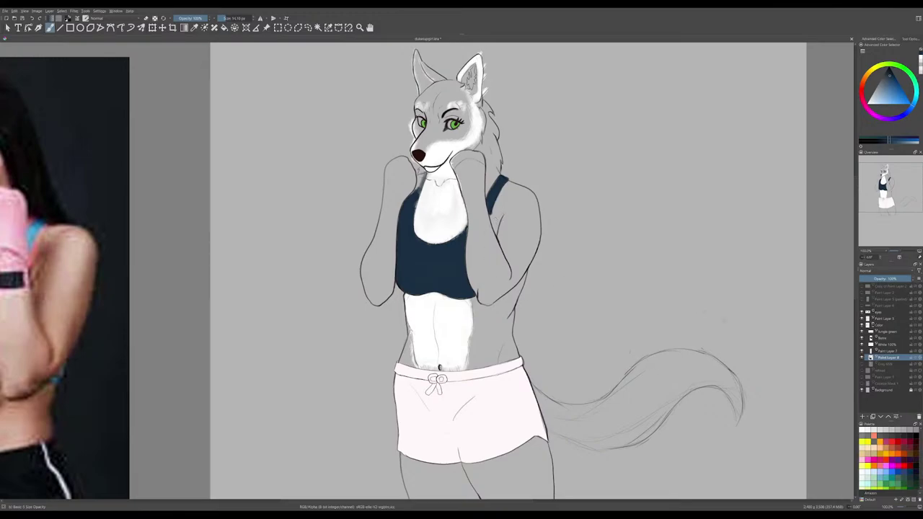
key(e)
click(884, 364)
click(866, 364)
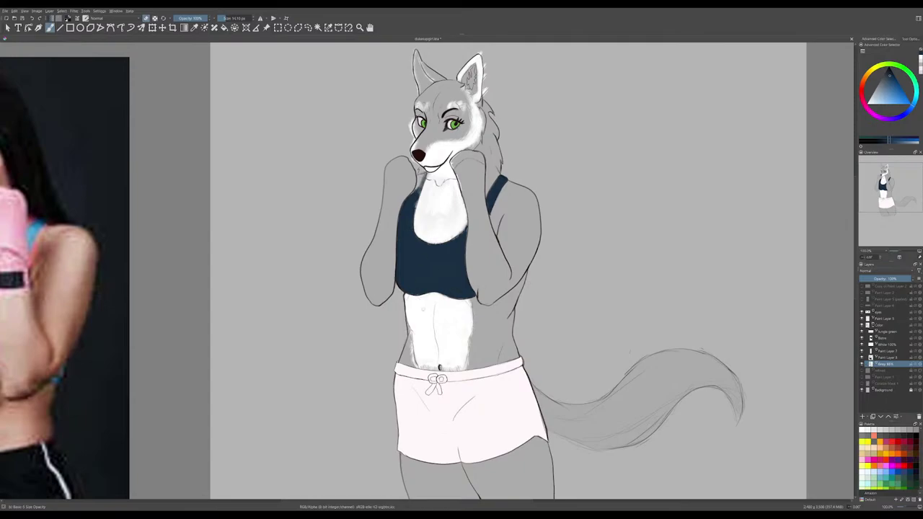
- Turn on alpha inheritance for the dark-blue top layer and the white fur layer
key(ctrl+plus)
key(ctrl+minus)
key(ctrl+minus)
key(ctrl+minus)
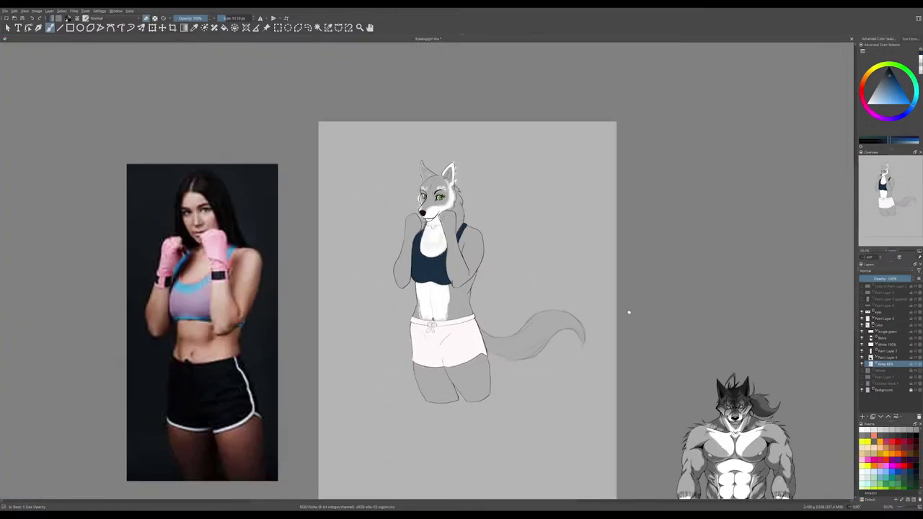
drag(629, 312, 631, 319)
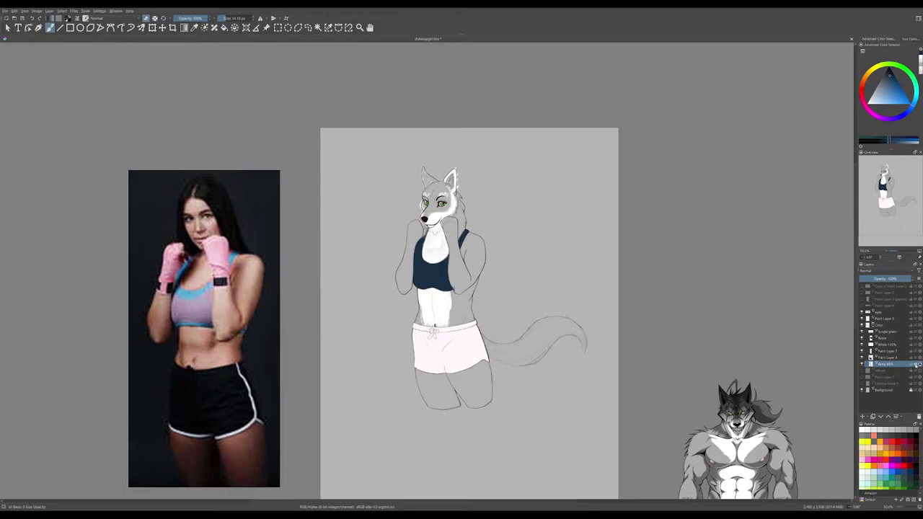
click(916, 358)
click(915, 352)
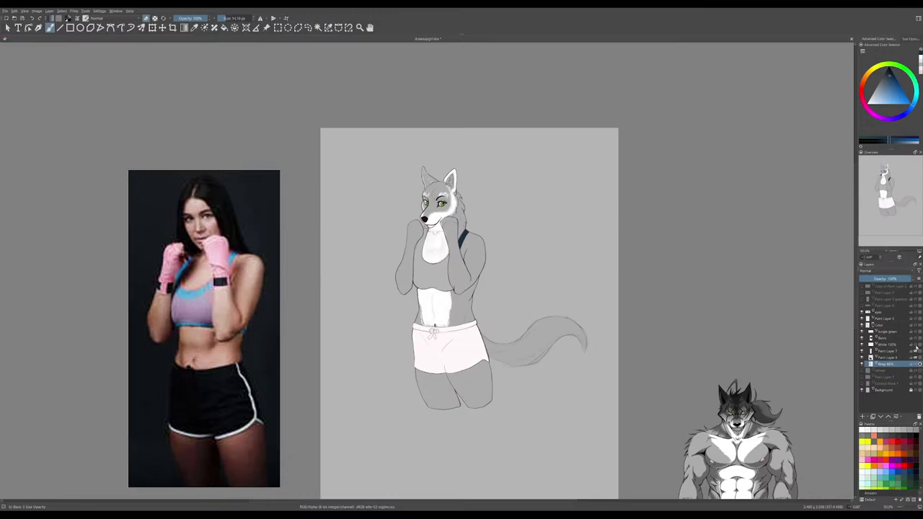
- Try alpha inheritance on the White 100% layer that holds the shorts
click(916, 348)
click(915, 347)
click(915, 348)
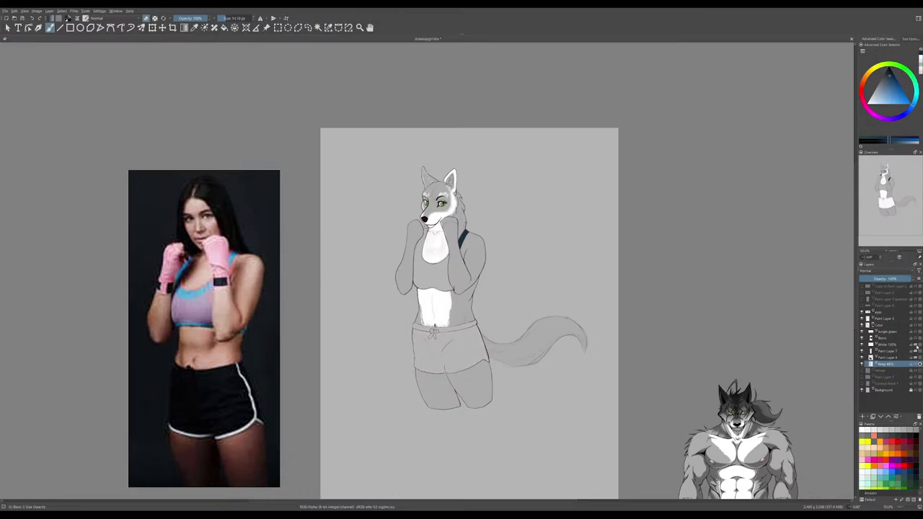
click(916, 347)
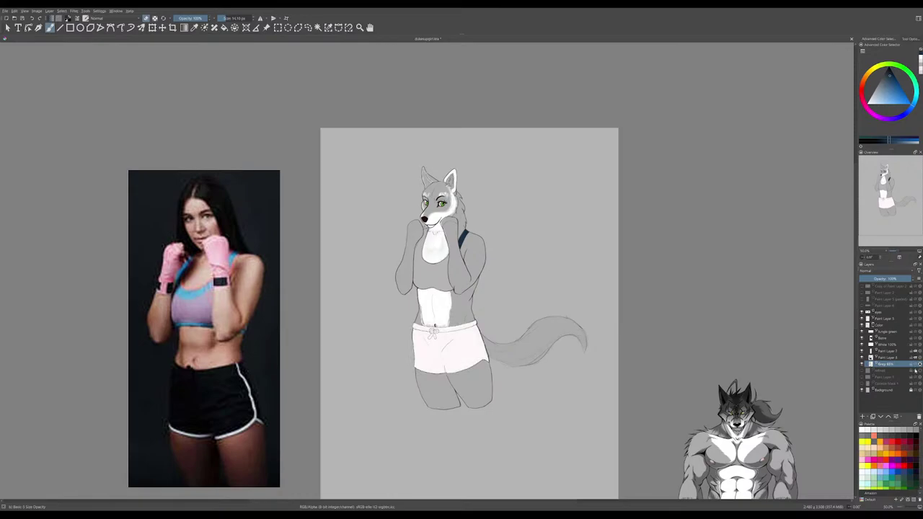
- Compare the dark-blue top layer with alpha inheritance on and off, leaving it off
click(917, 357)
click(916, 358)
click(916, 358)
click(917, 358)
click(917, 357)
click(916, 357)
click(916, 357)
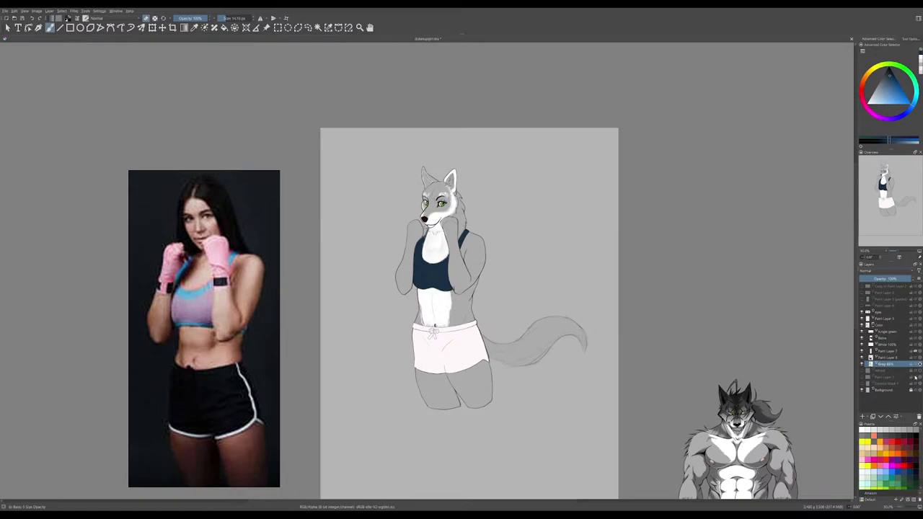
- Try a brush stroke at the side of the shorts on the White 100% layer
click(879, 345)
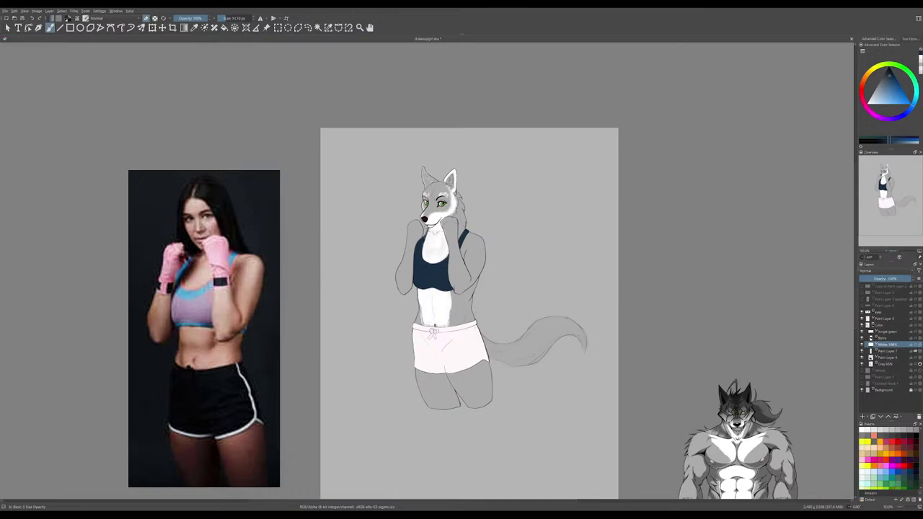
key(ctrl+z)
key(e)
drag(480, 345, 476, 329)
key(ctrl+z)
- Pick the dark nose colour, select the nose's colour layer and ink the inner area of the wolf's near ear
ctrl+click(425, 219)
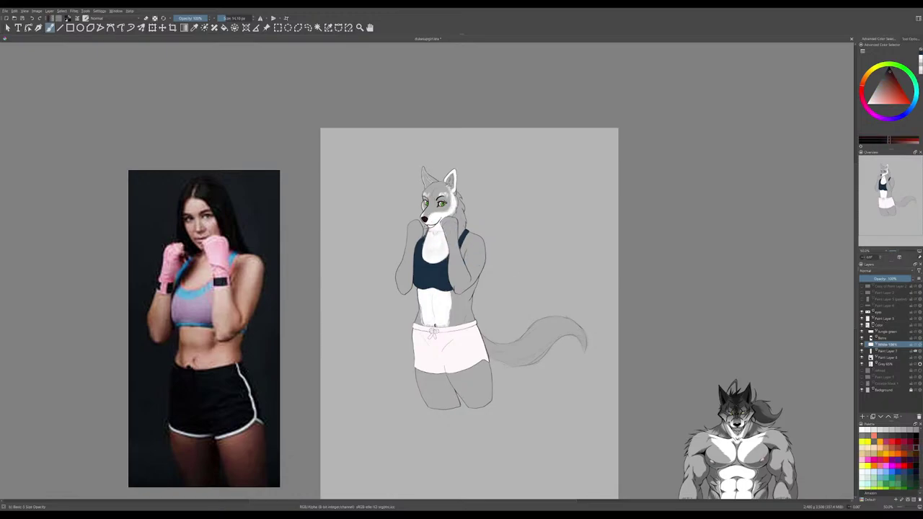
click(884, 338)
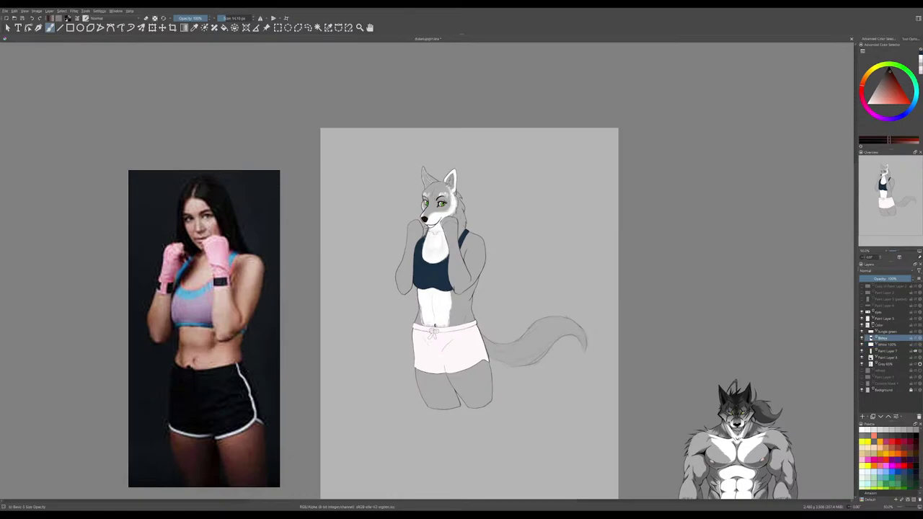
key(ctrl+plus)
key(ctrl+plus)
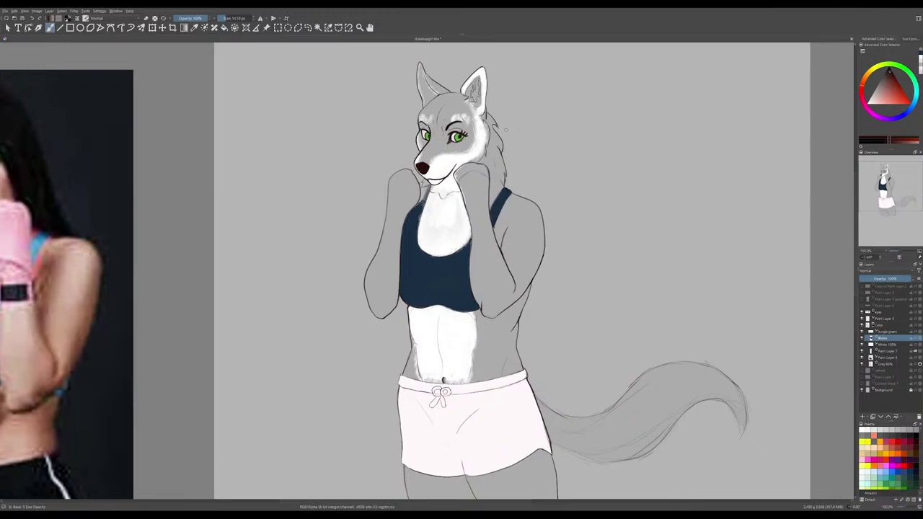
drag(519, 142, 531, 268)
key(ctrl+plus)
key(ctrl+plus)
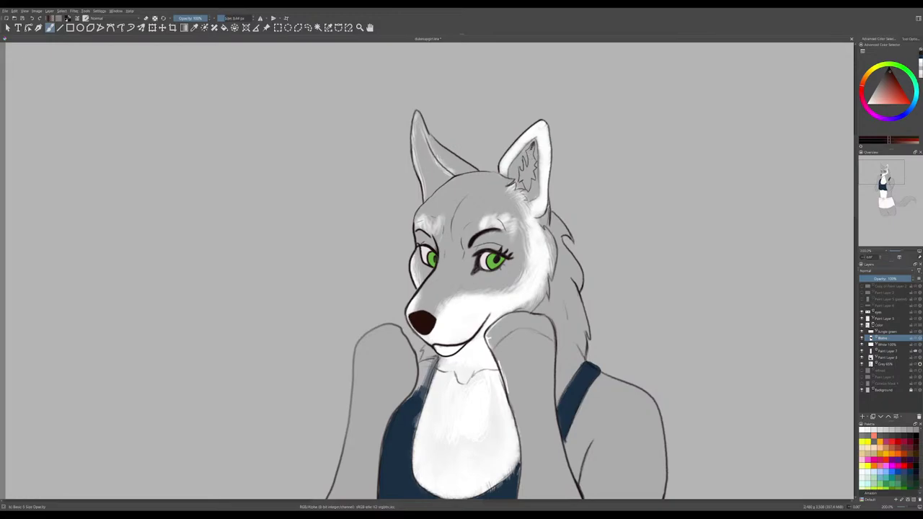
mouse_move(532, 144)
mouse_down()
mouse_move(530, 162)
mouse_move(534, 148)
mouse_up()
key(slash)
drag(532, 147, 523, 168)
drag(531, 170, 533, 155)
drag(531, 162, 529, 171)
mouse_move(535, 168)
mouse_down()
mouse_move(530, 180)
mouse_move(529, 170)
mouse_up()
drag(530, 190, 529, 182)
key(ctrl+minus)
key(ctrl+minus)
key(ctrl+minus)
key(ctrl+minus)
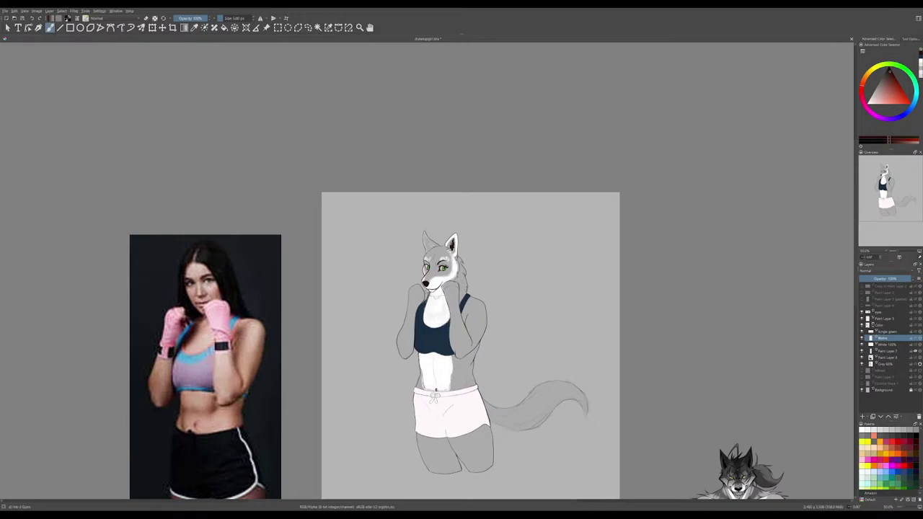
drag(558, 344, 614, 321)
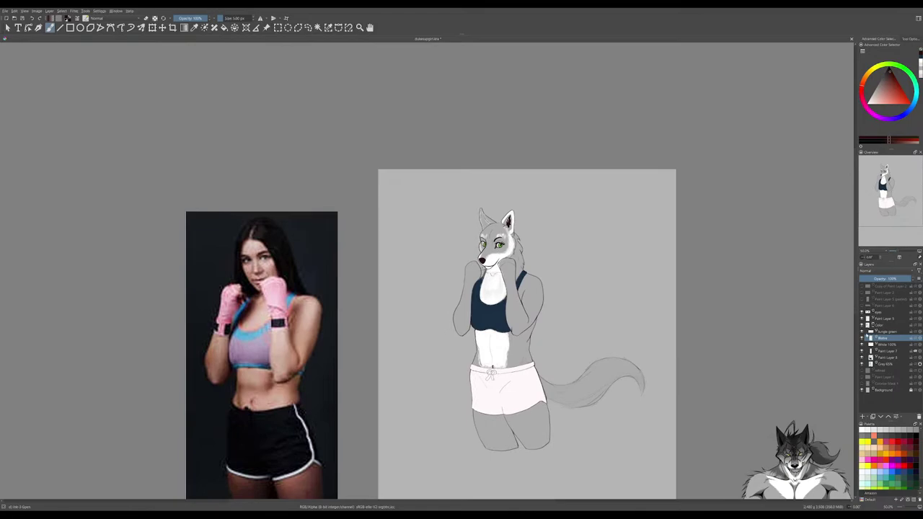
- Compare the drawing with the Color group and the Paint Layer 5 line art switched on and off, leaving only the group hidden
click(862, 326)
click(861, 326)
click(861, 326)
click(862, 326)
click(862, 326)
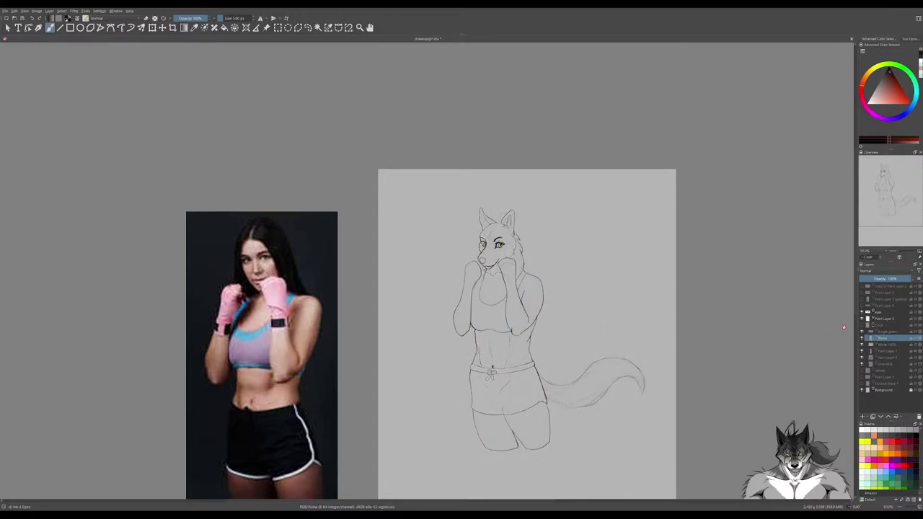
click(861, 319)
click(861, 319)
click(862, 318)
click(862, 318)
click(863, 318)
click(863, 318)
- Show the blue sketch layer and the Color group, hiding every colour layer in it except the one with the dark nose
click(863, 370)
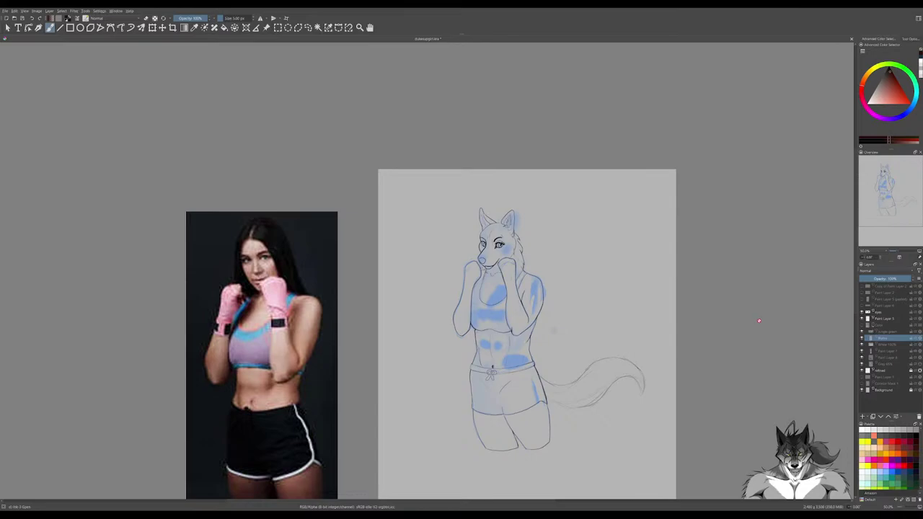
key(plus)
key(plus)
key(plus)
drag(771, 272, 750, 334)
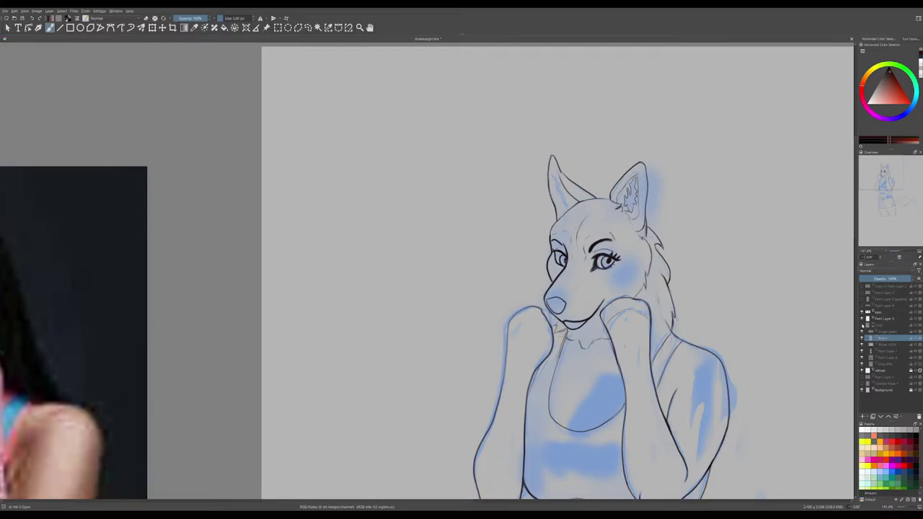
click(863, 325)
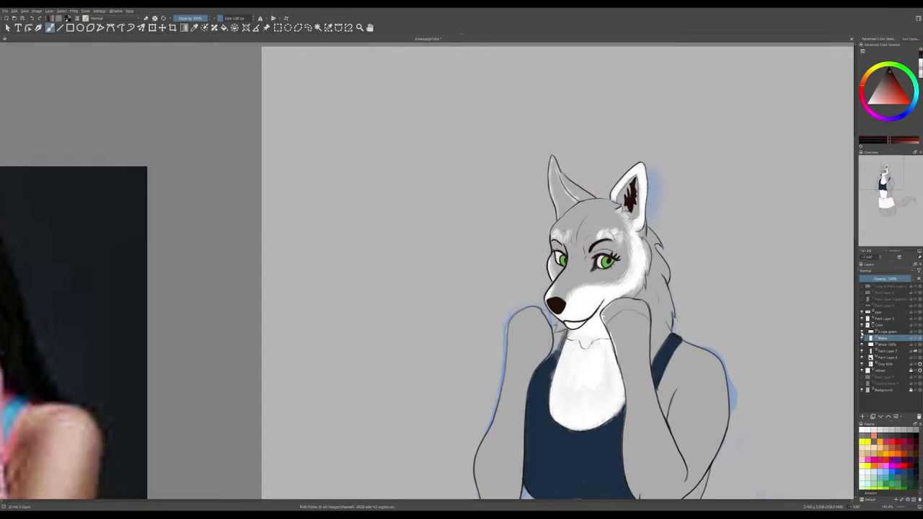
click(863, 331)
click(863, 349)
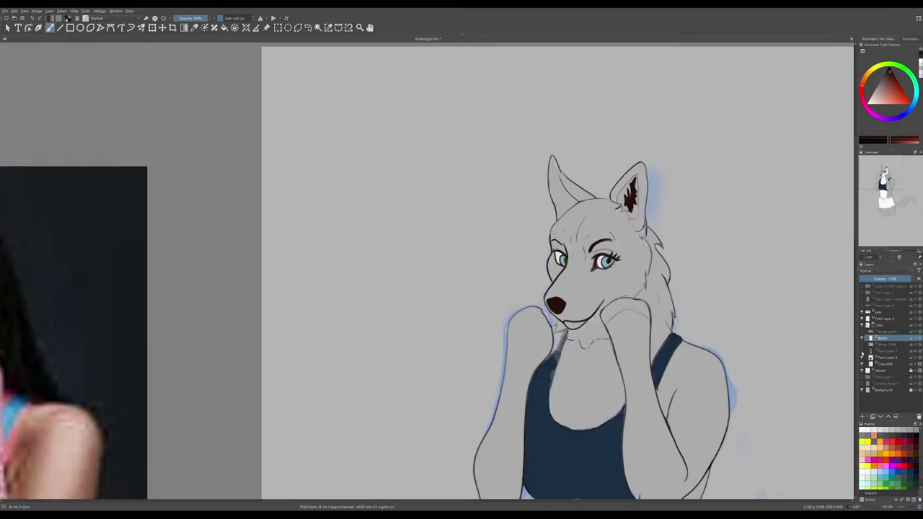
click(862, 357)
click(862, 365)
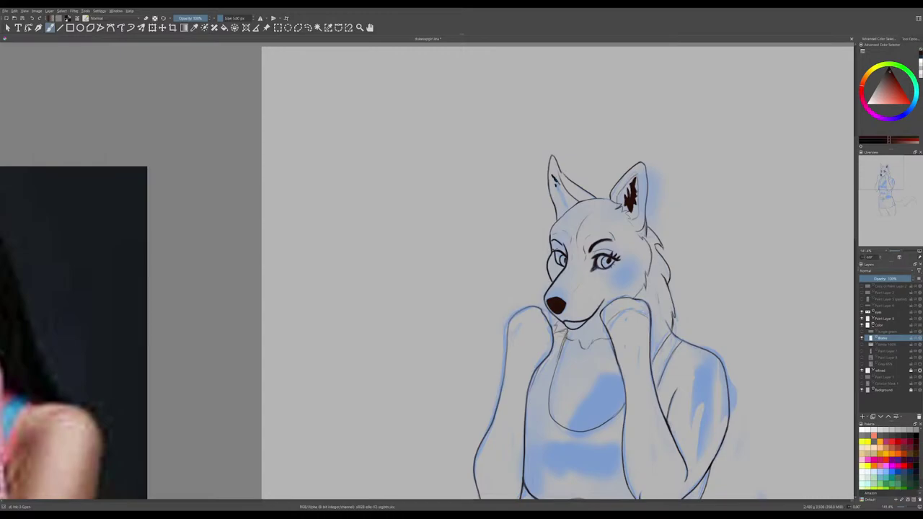
- Ink the inner area of the wolf's far ear with jagged strokes in the dark nose colour
key(ctrl+plus)
key(ctrl+plus)
drag(623, 207, 528, 303)
drag(592, 191, 594, 200)
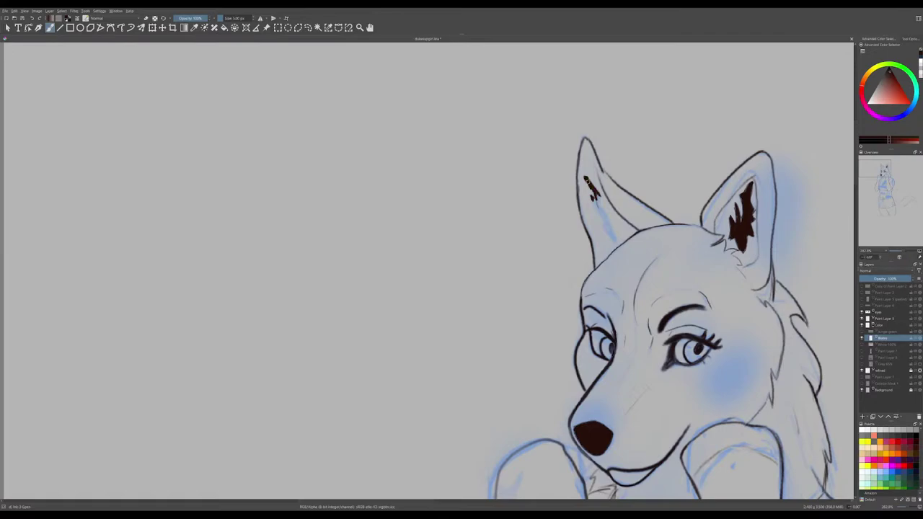
key(ctrl+z)
drag(602, 211, 610, 237)
mouse_move(604, 225)
mouse_down()
mouse_move(608, 232)
mouse_move(605, 223)
mouse_up()
mouse_move(597, 208)
mouse_down()
mouse_move(602, 217)
mouse_move(596, 193)
mouse_move(616, 241)
mouse_up()
drag(590, 184, 587, 180)
- Hide the blue sketch layer and show all colour layers plus the paint layer directly above the eyes
key(ctrl+minus)
key(ctrl+minus)
key(ctrl+minus)
key(ctrl+minus)
key(ctrl+minus)
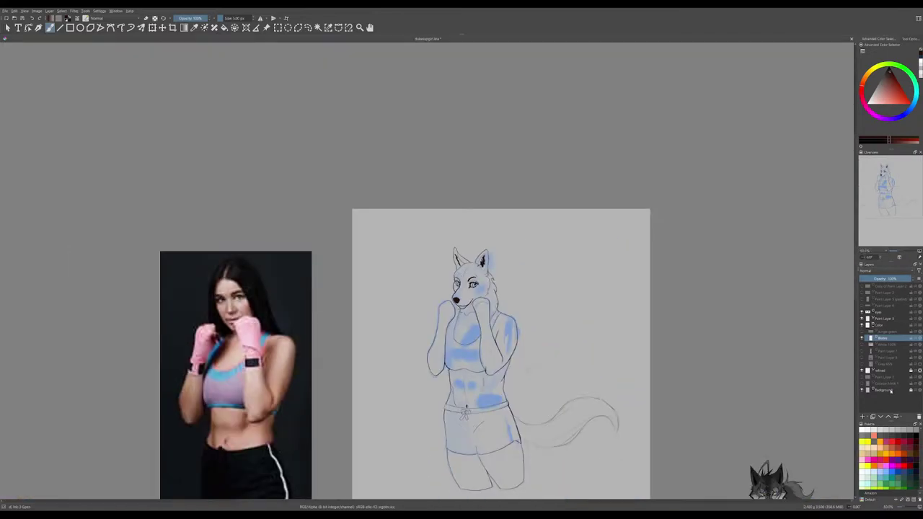
key(minus)
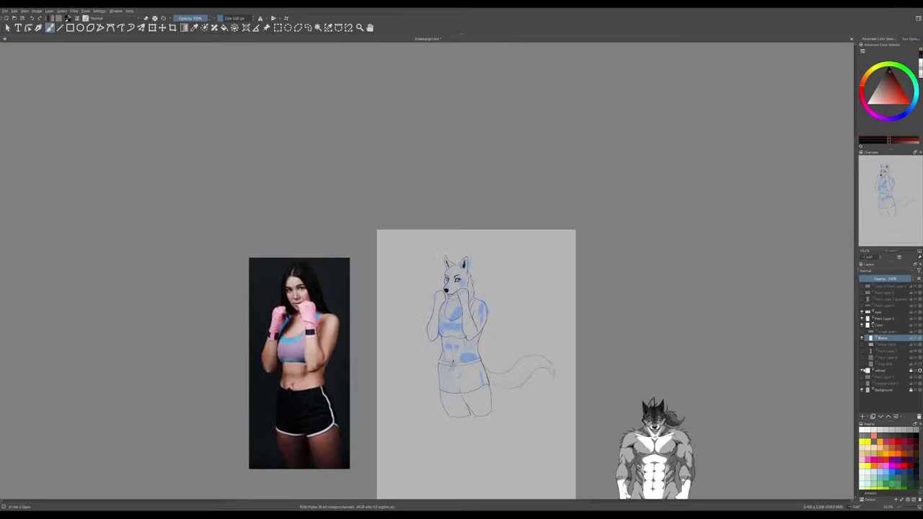
click(867, 370)
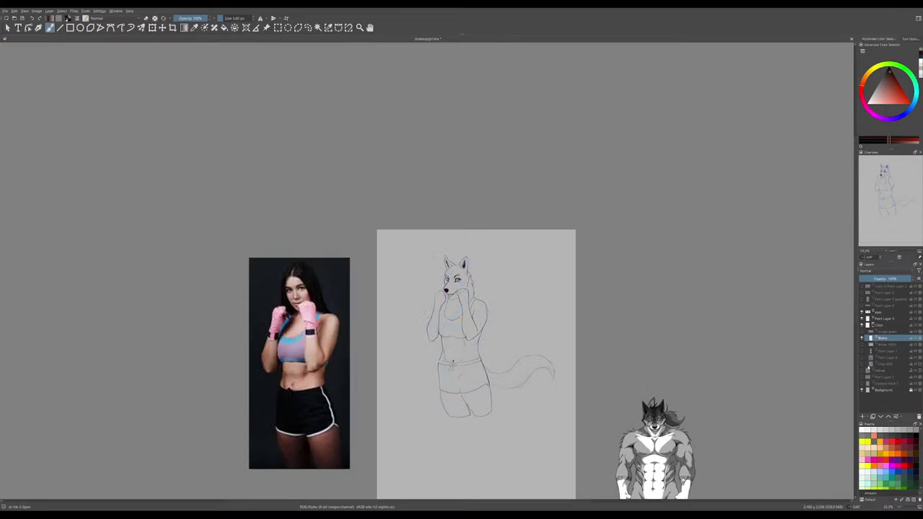
click(862, 345)
click(862, 351)
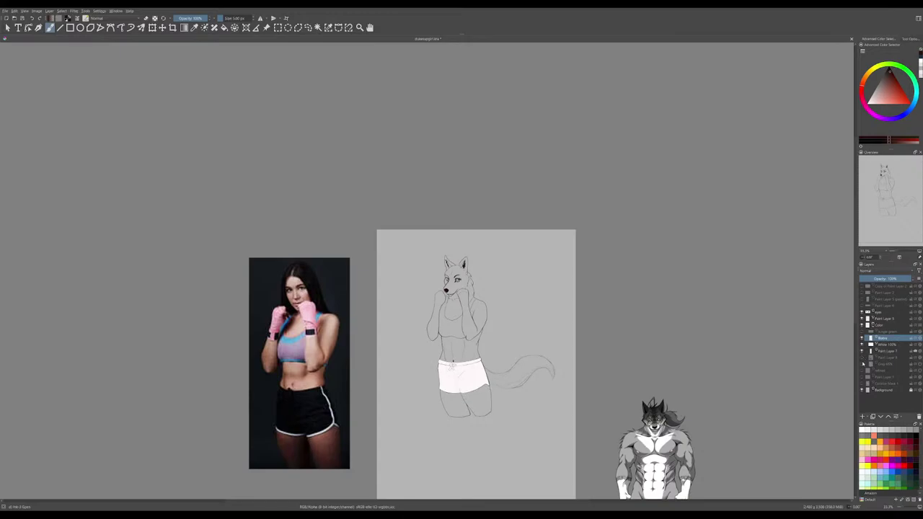
click(862, 357)
click(862, 364)
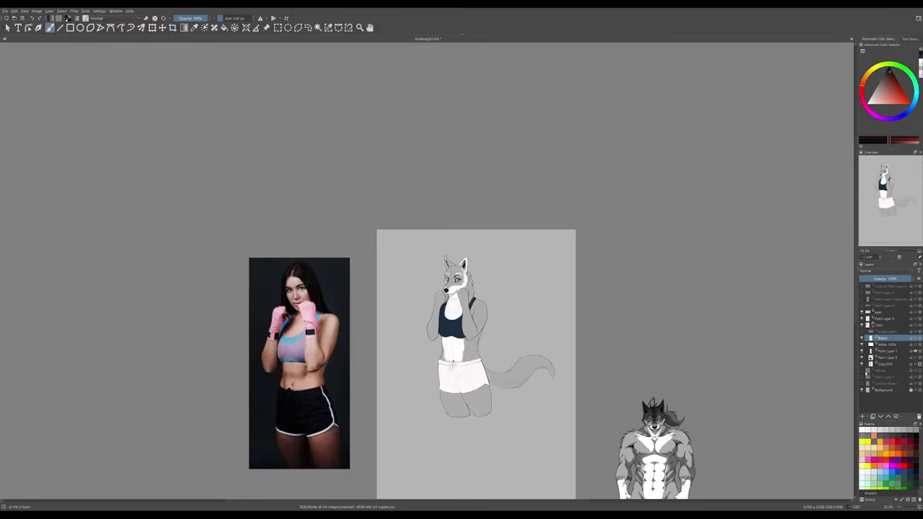
click(862, 331)
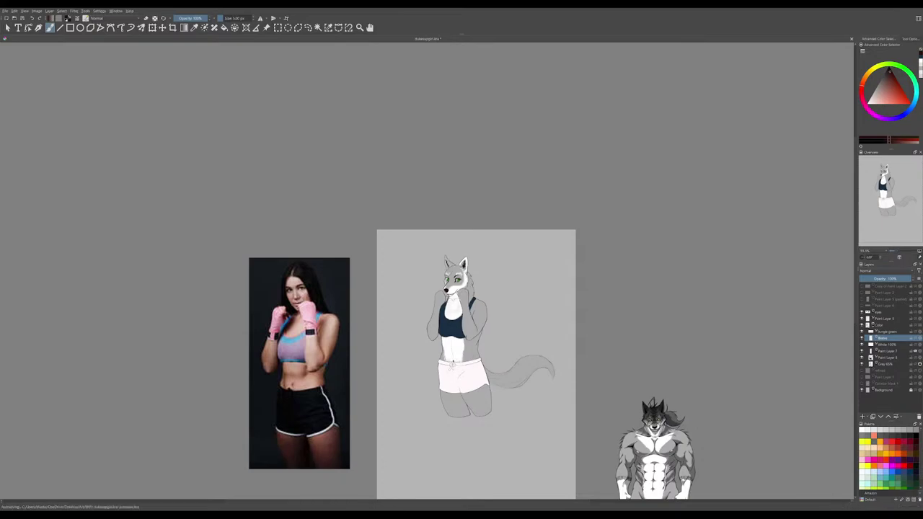
click(862, 305)
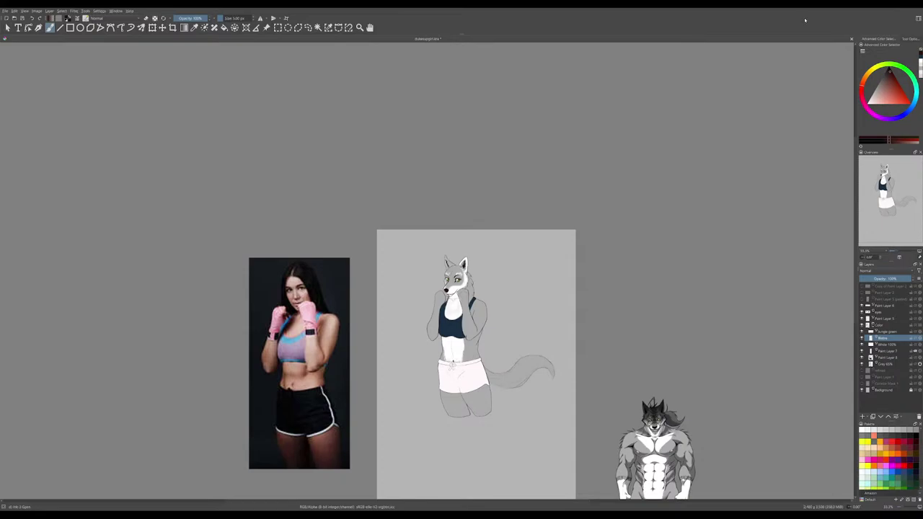
- Identify the white fur's layer by toggling White 100% and Paint Layer 7, and select Paint Layer 7
key(ctrl+plus)
key(ctrl+plus)
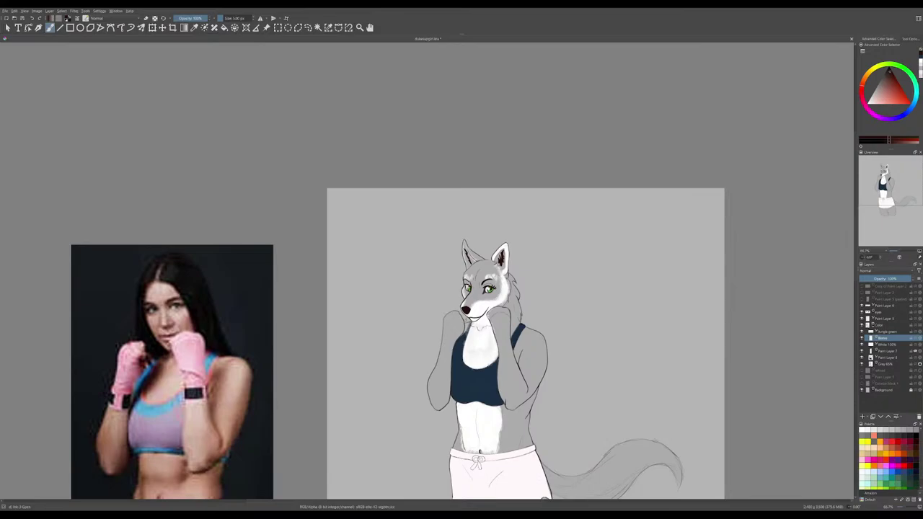
drag(665, 358, 685, 241)
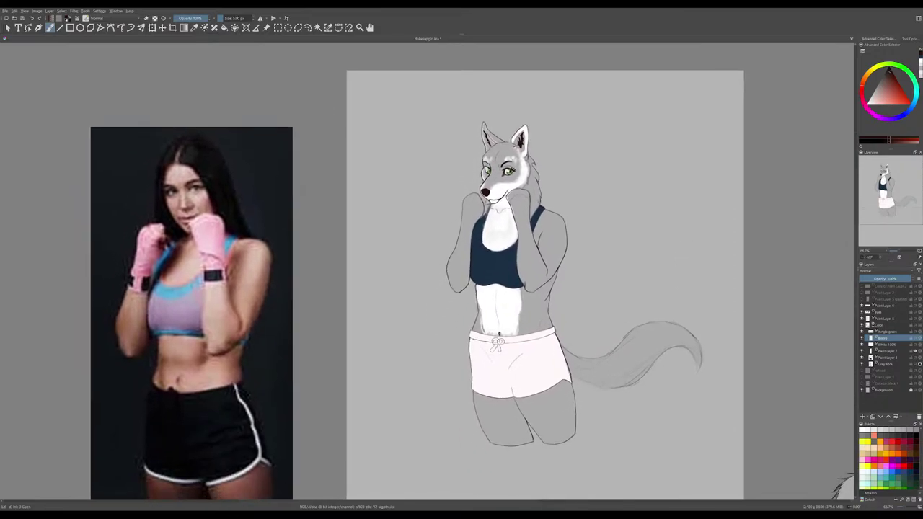
click(862, 345)
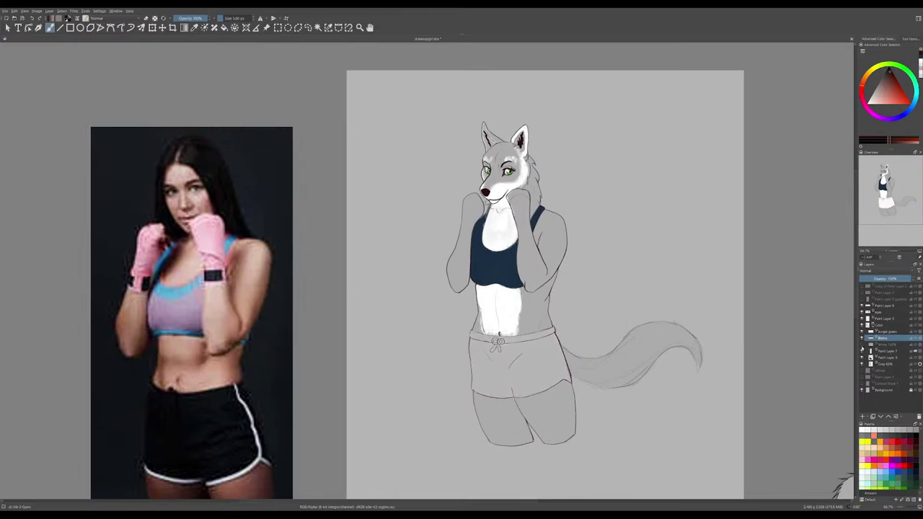
click(862, 345)
click(863, 351)
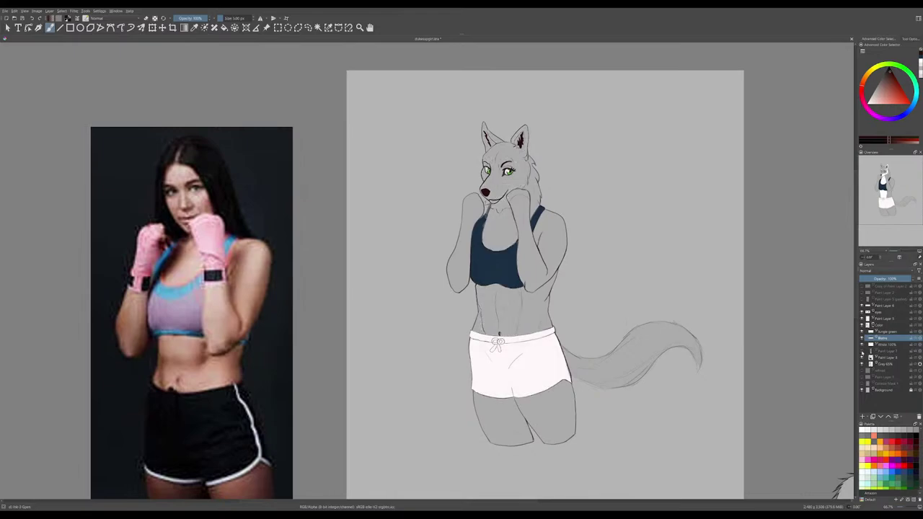
click(862, 351)
click(872, 351)
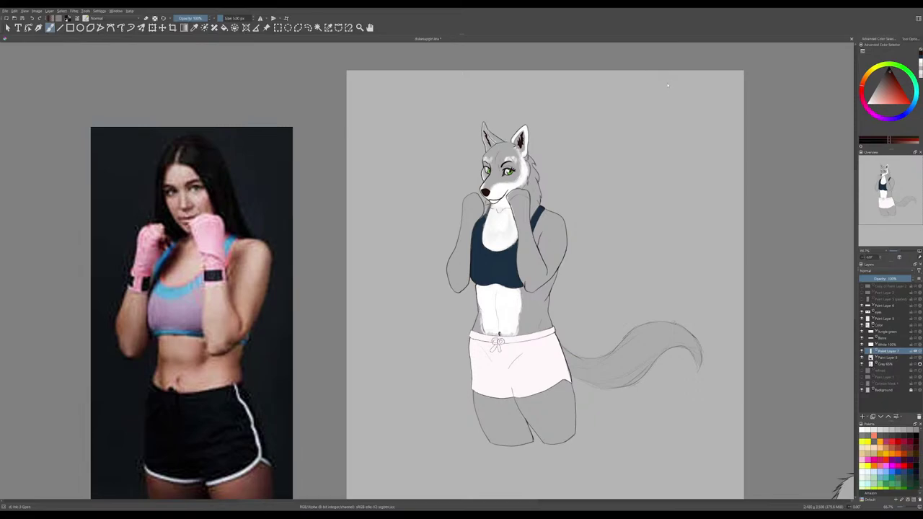
- Touch up the white belly fur beside the navel at the waistband with the textured brush, sampling the colour nearby
key(/)
drag(489, 334, 495, 333)
ctrl+click(503, 334)
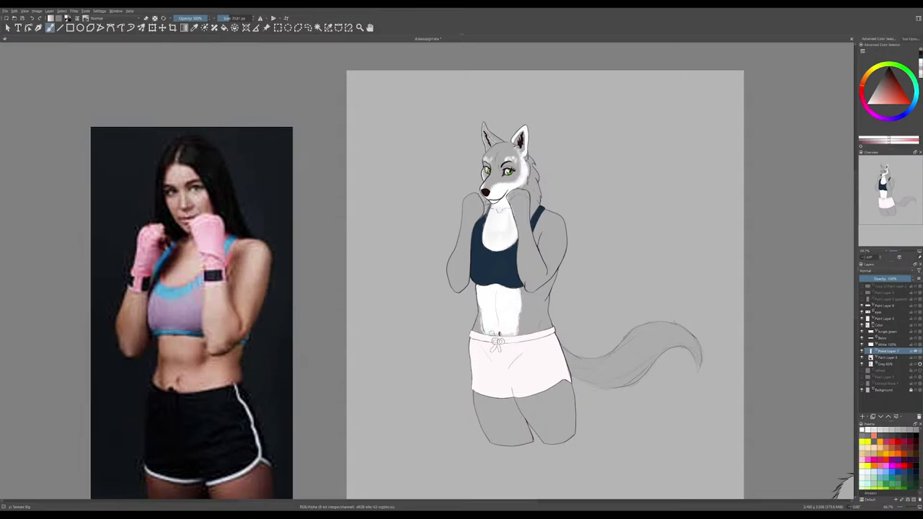
mouse_move(490, 333)
mouse_down()
mouse_move(510, 334)
mouse_move(489, 334)
mouse_up()
- Select the grey fur layer, shrink the brush and fill the tuft between the raised fist and chin with grey
click(887, 364)
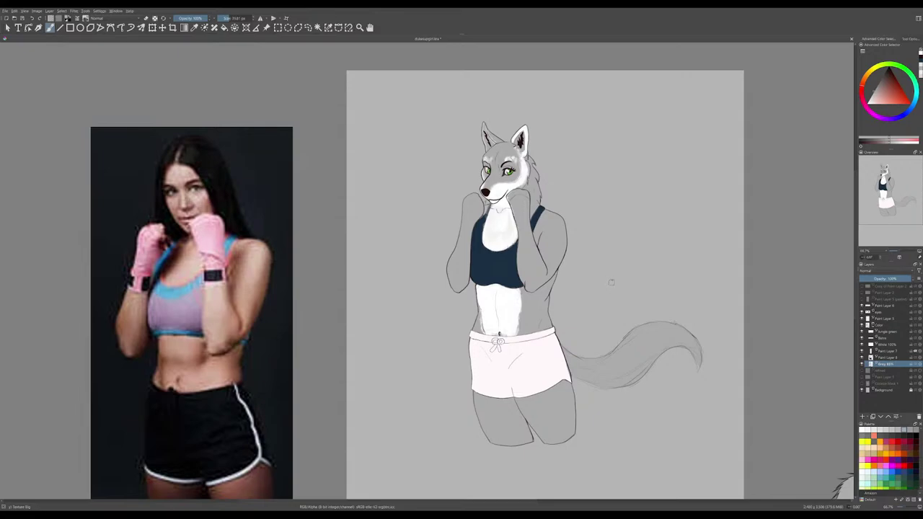
key(ctrl+plus)
drag(557, 209, 566, 250)
key(ctrl+plus)
key(ctrl+plus)
drag(610, 210, 568, 281)
key(ctrl+plus)
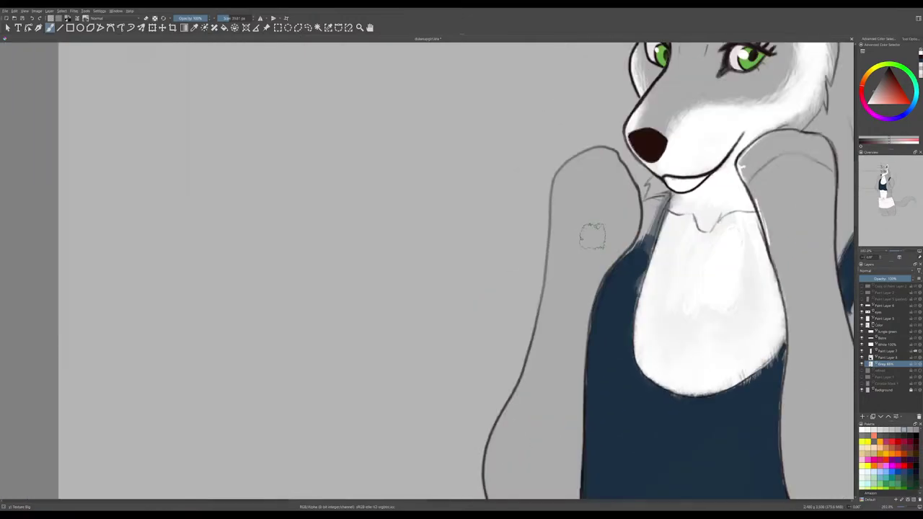
drag(618, 231, 568, 272)
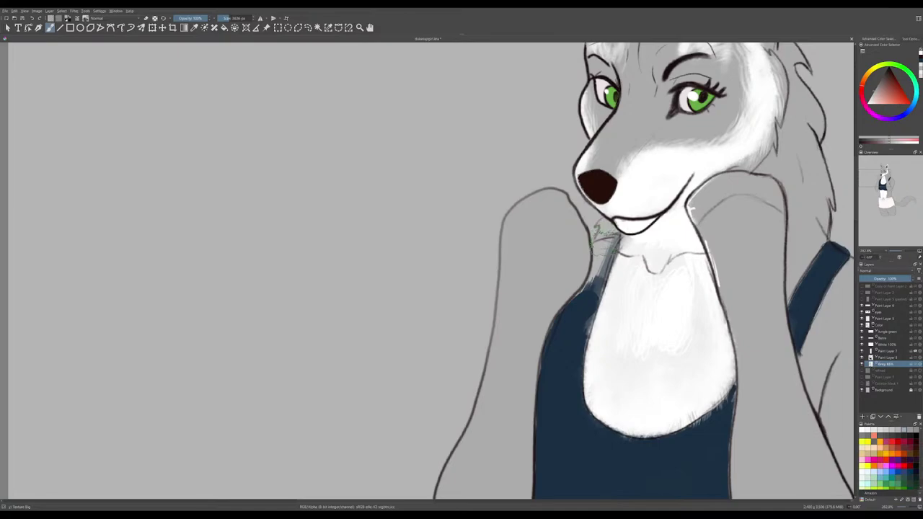
mouse_move(604, 242)
shift+mouse_down()
mouse_move(575, 242)
mouse_move(602, 238)
shift+mouse_up()
drag(603, 231, 598, 238)
- Try the other alpha inheritance setting on the grey fur layer and check the body with Paint Layer 7 hidden
click(916, 364)
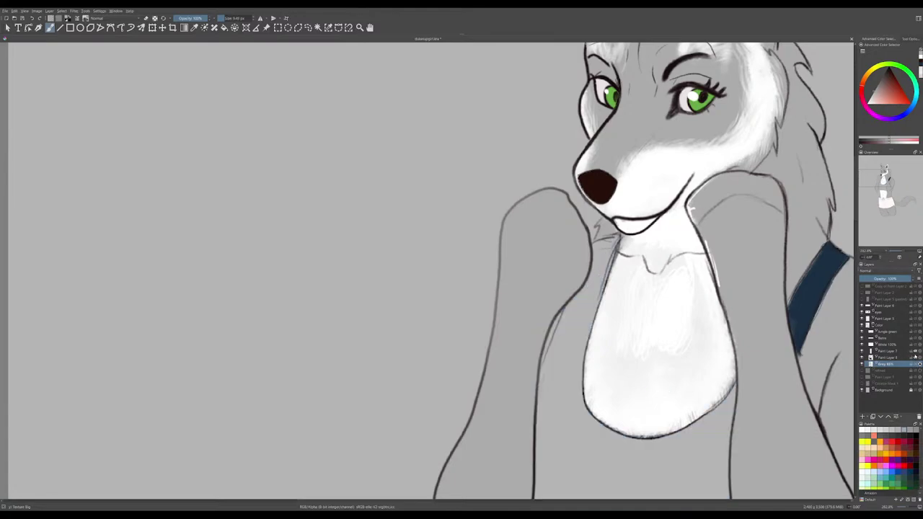
click(862, 352)
click(862, 358)
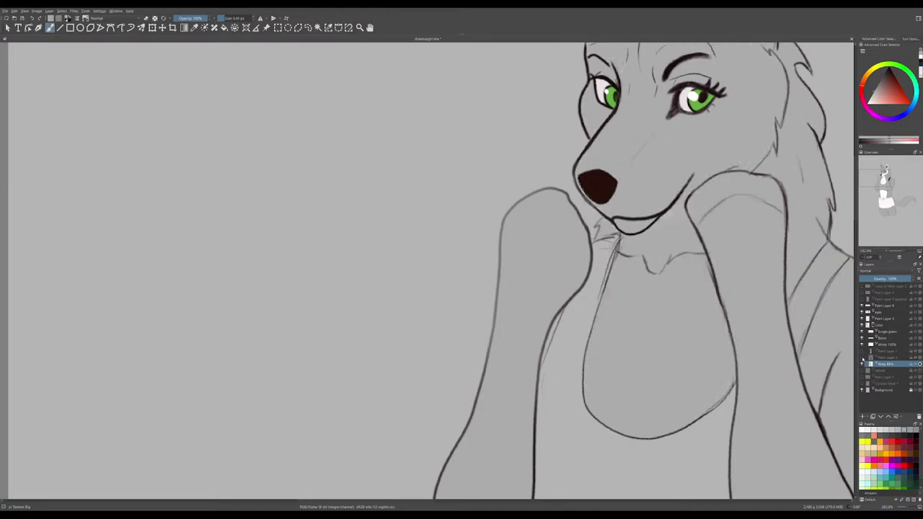
click(862, 359)
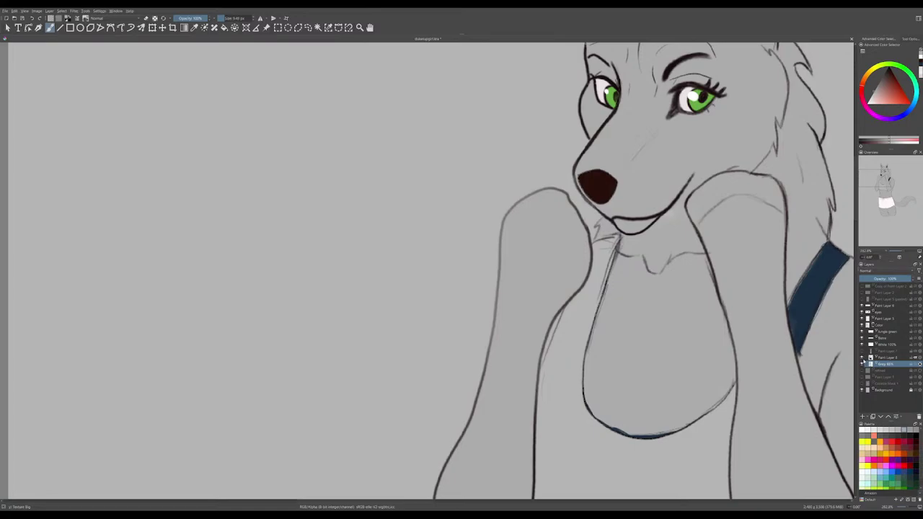
key(ctrl+plus)
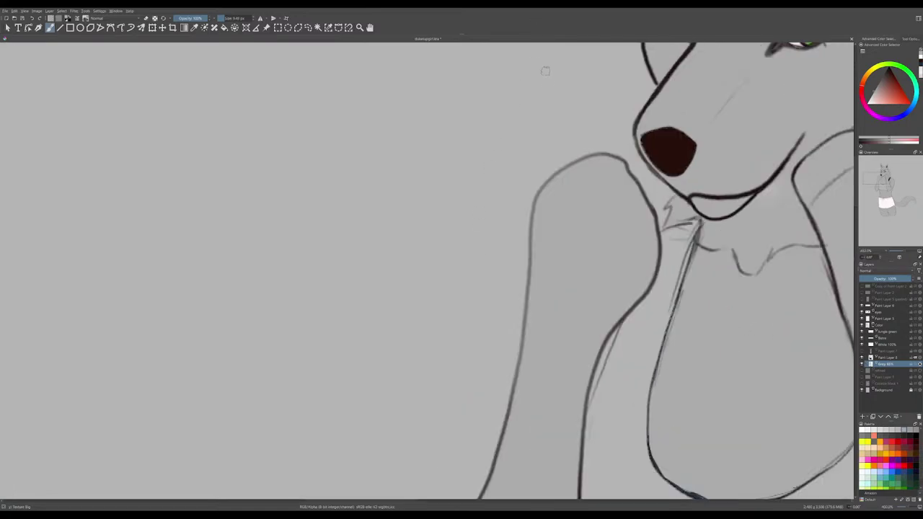
key(ctrl+minus)
key(ctrl+minus)
key(ctrl+minus)
key(ctrl+minus)
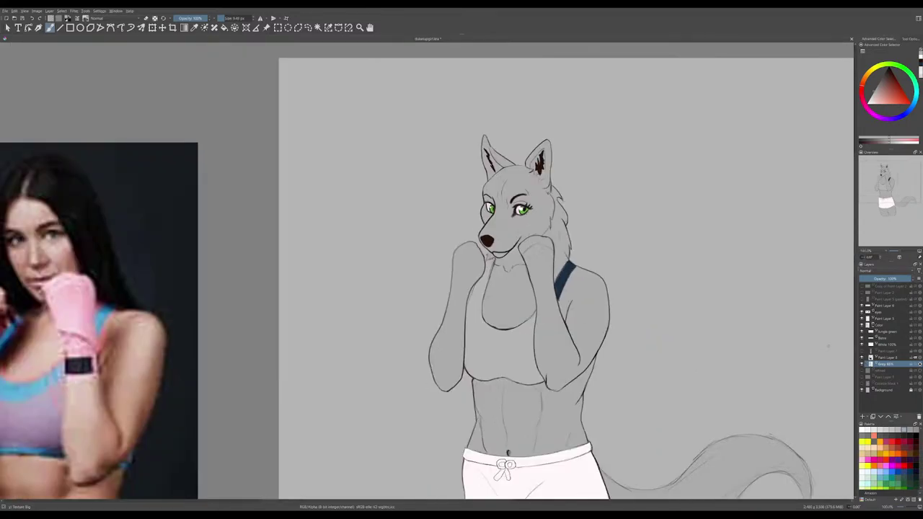
key(ctrl+minus)
drag(750, 348, 742, 330)
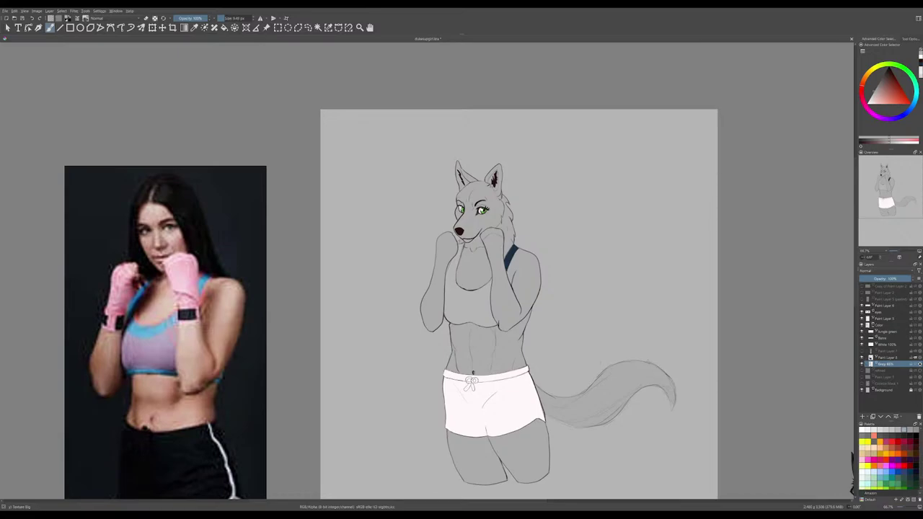
key(ctrl+plus)
key(ctrl+plus)
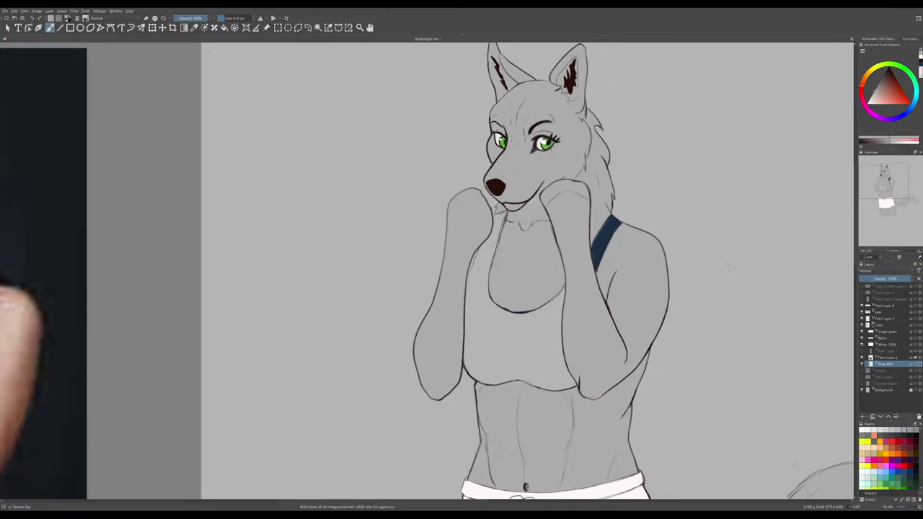
- Restore the grey fur layer's alpha inheritance setting and show the white fur on Paint Layer 7
click(917, 363)
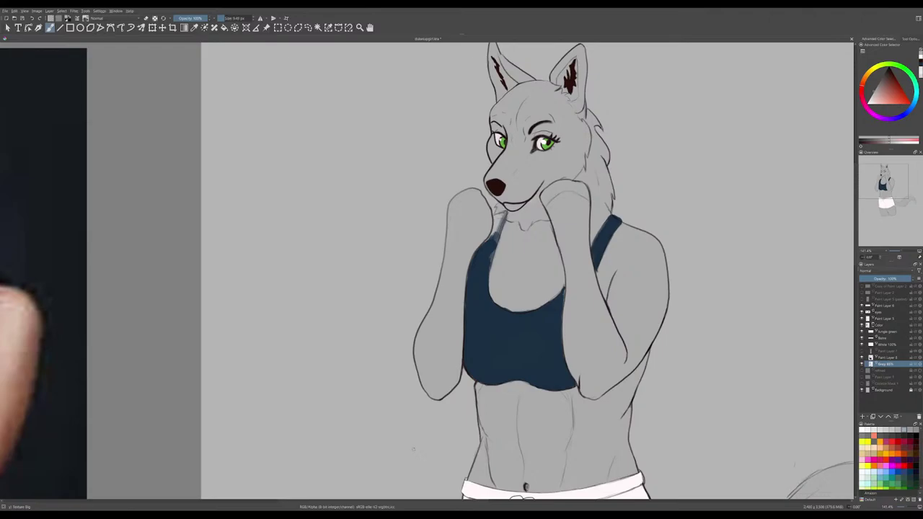
click(863, 351)
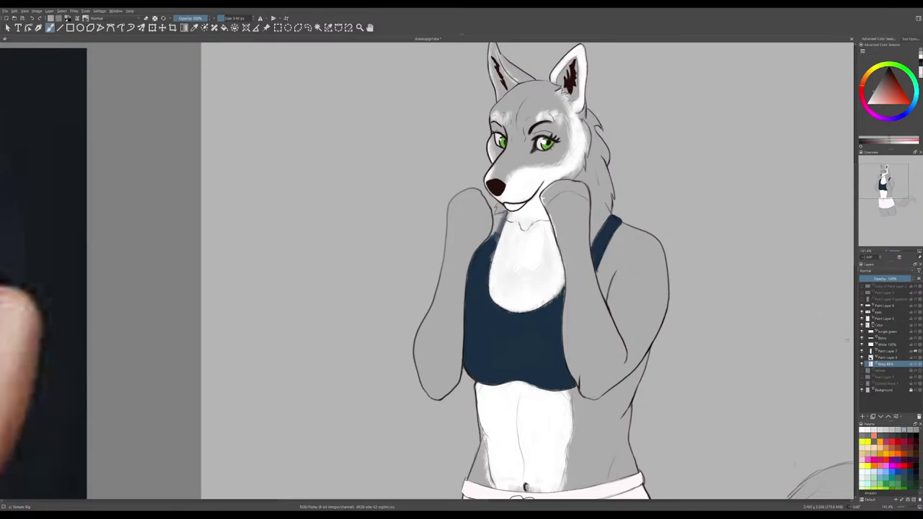
key(minus)
key(minus)
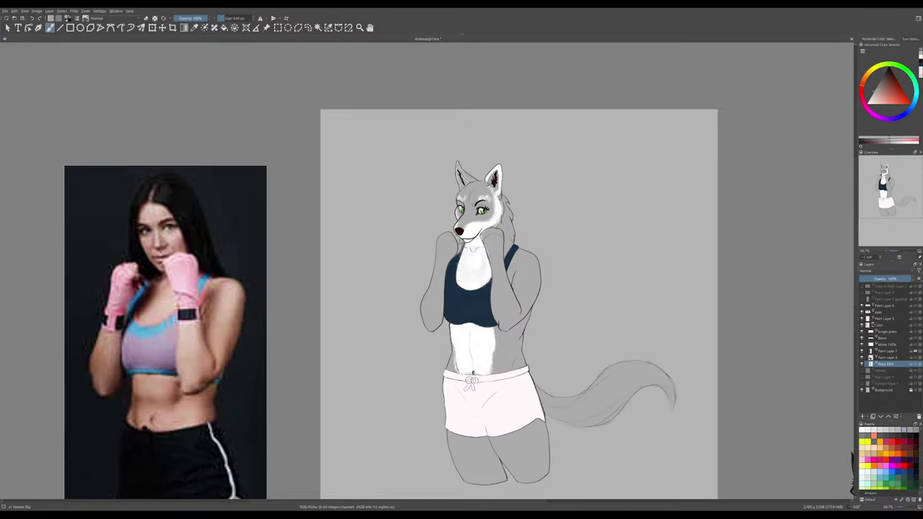
drag(694, 414, 729, 379)
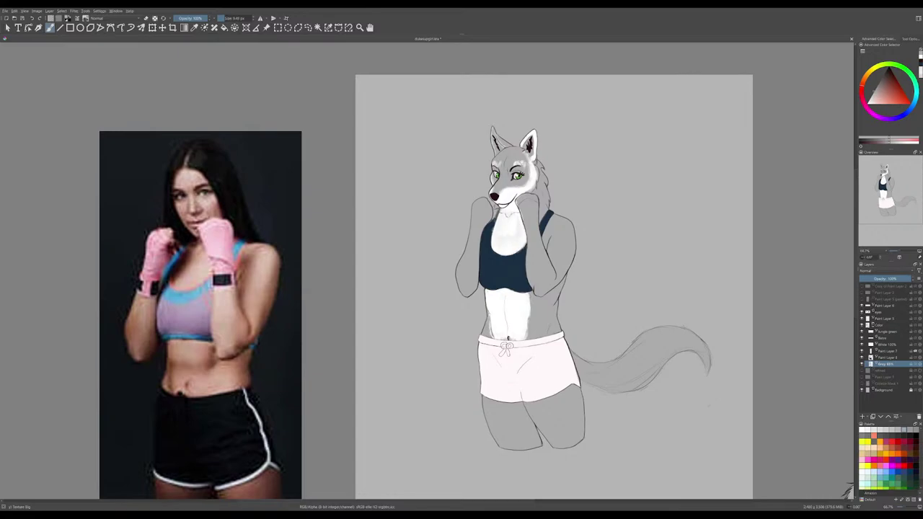
drag(710, 405, 715, 397)
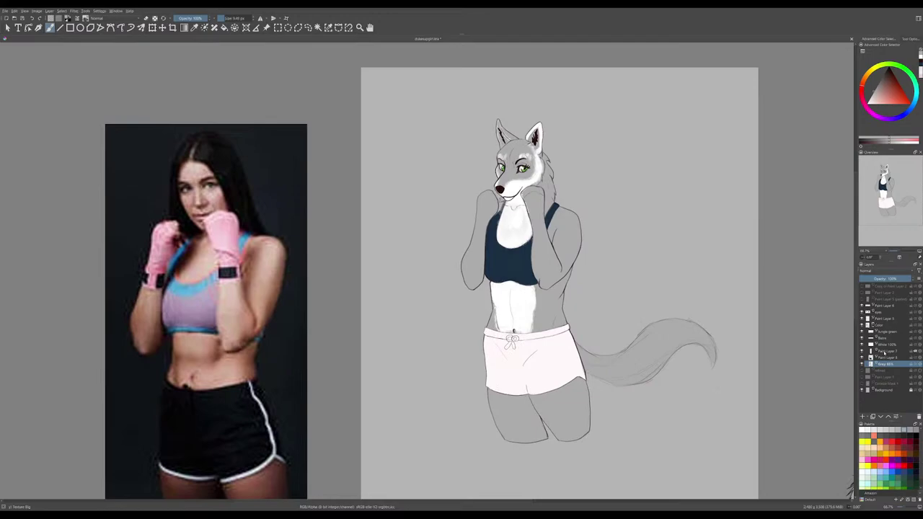
- Check what the White 100% layer covers by hiding and showing it several times
click(885, 357)
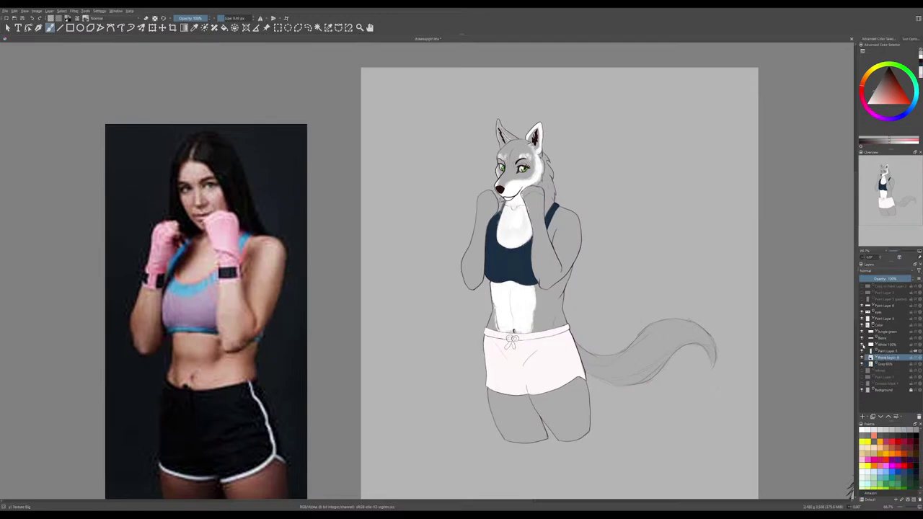
click(863, 344)
click(863, 345)
click(863, 345)
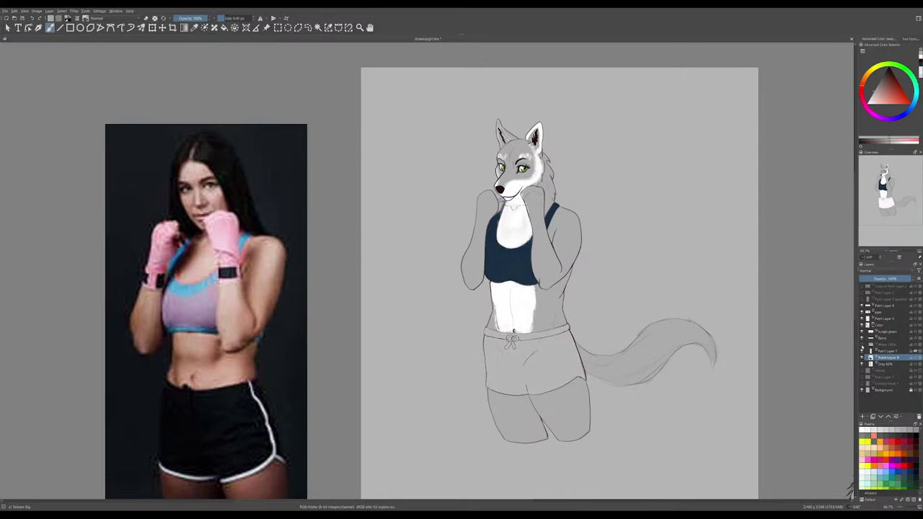
click(863, 344)
click(863, 345)
click(863, 344)
- Select the White 100% layer, sample the sports top's navy and try a stroke down the edge of the shorts
click(883, 346)
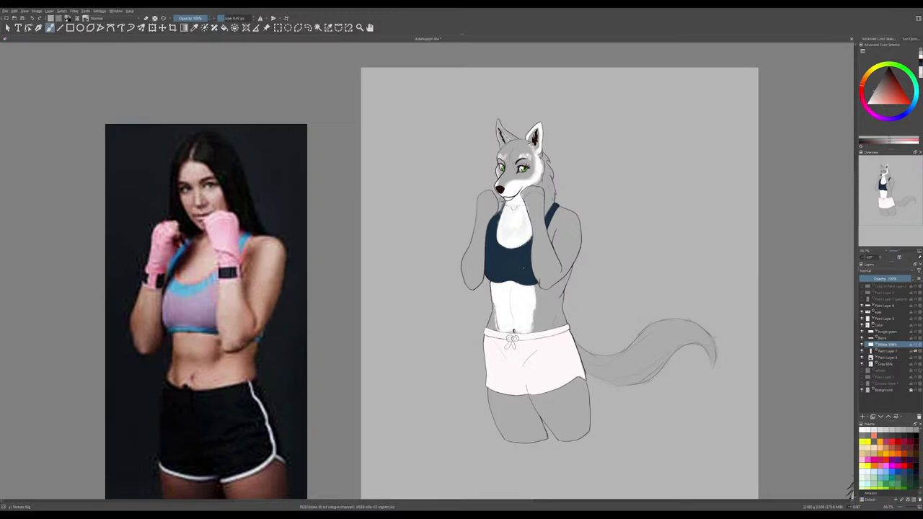
ctrl+click(526, 268)
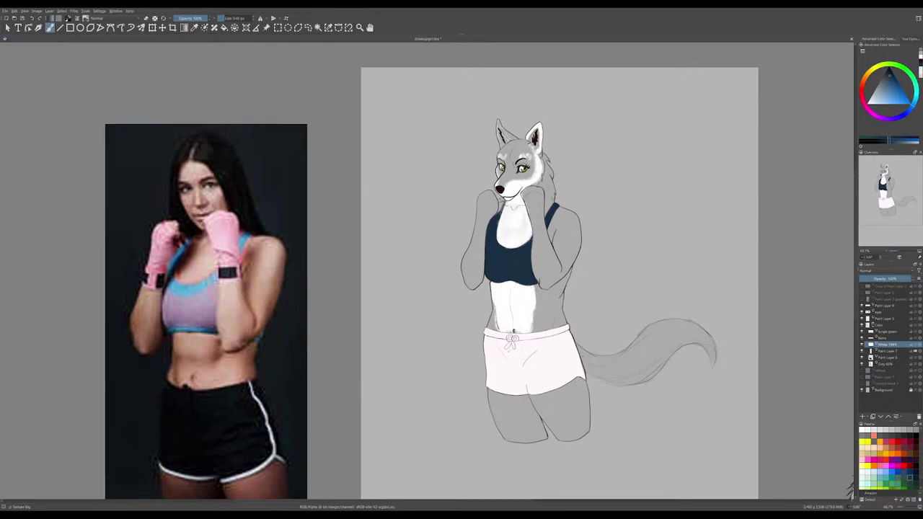
drag(485, 335, 487, 380)
key(ctrl+z)
- Try alpha inheritance on the White 100% layer and the navy top's layer, and switch it back off
click(916, 358)
click(916, 350)
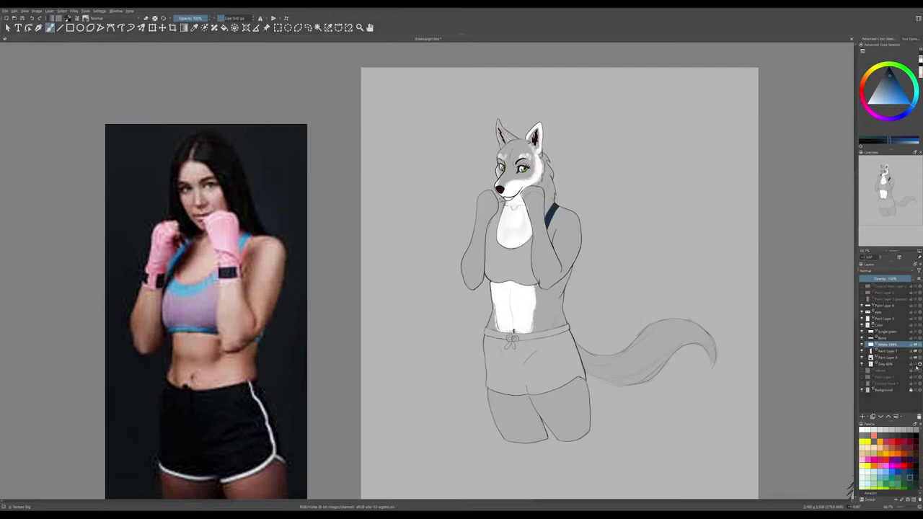
click(916, 359)
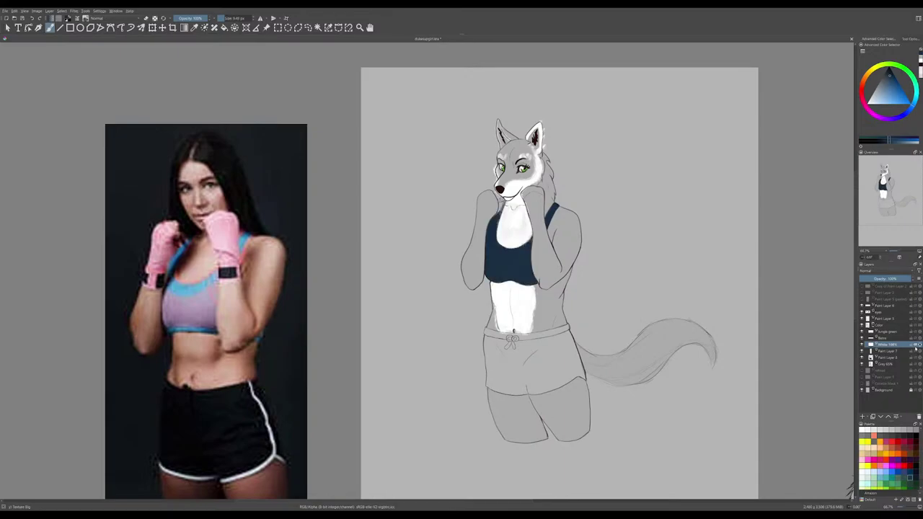
click(915, 347)
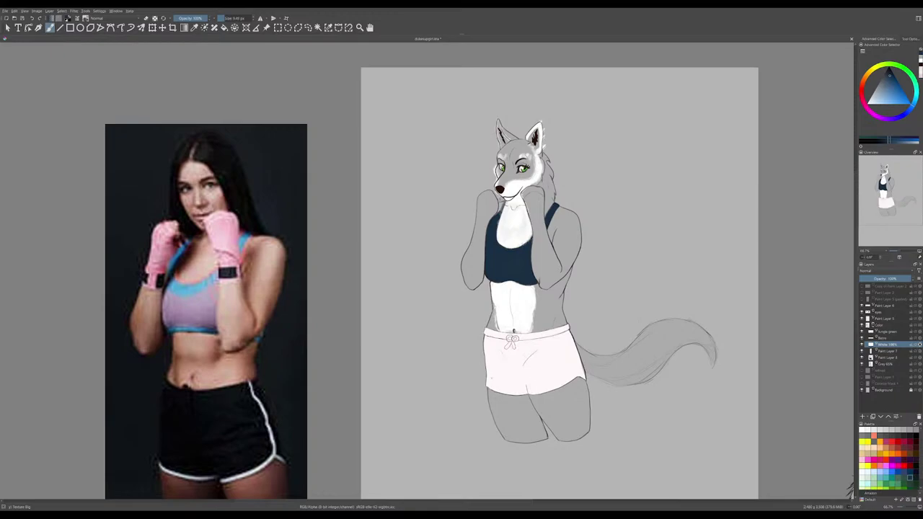
key(ctrl+z)
- Enlarge the textured brush and paint the shorts navy below the waistband, keeping the waistband white
mouse_move(485, 355)
shift+mouse_down()
mouse_move(500, 356)
mouse_move(486, 356)
mouse_move(486, 337)
mouse_move(489, 384)
mouse_move(489, 339)
mouse_move(489, 367)
mouse_move(489, 340)
mouse_move(510, 375)
mouse_move(564, 341)
mouse_move(570, 350)
mouse_move(568, 333)
mouse_move(584, 374)
mouse_move(551, 389)
mouse_move(584, 378)
mouse_move(514, 393)
mouse_move(524, 392)
mouse_move(489, 390)
mouse_move(516, 393)
mouse_move(488, 343)
mouse_move(565, 340)
mouse_move(556, 335)
mouse_move(565, 331)
mouse_move(557, 360)
shift+mouse_up()
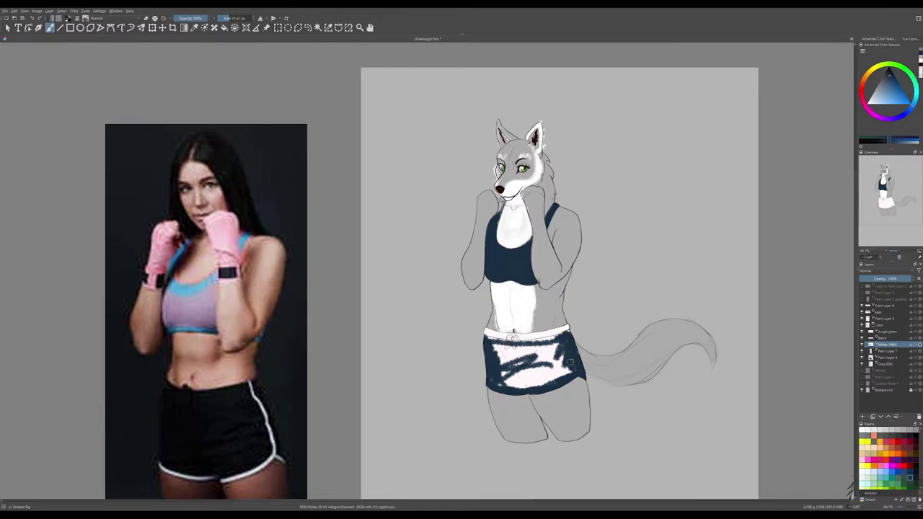
key(ctrl+z)
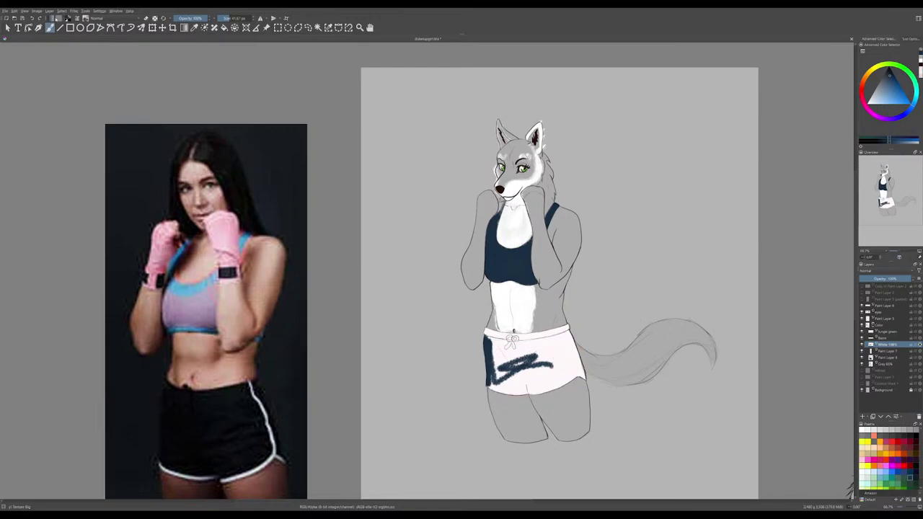
click(40, 18)
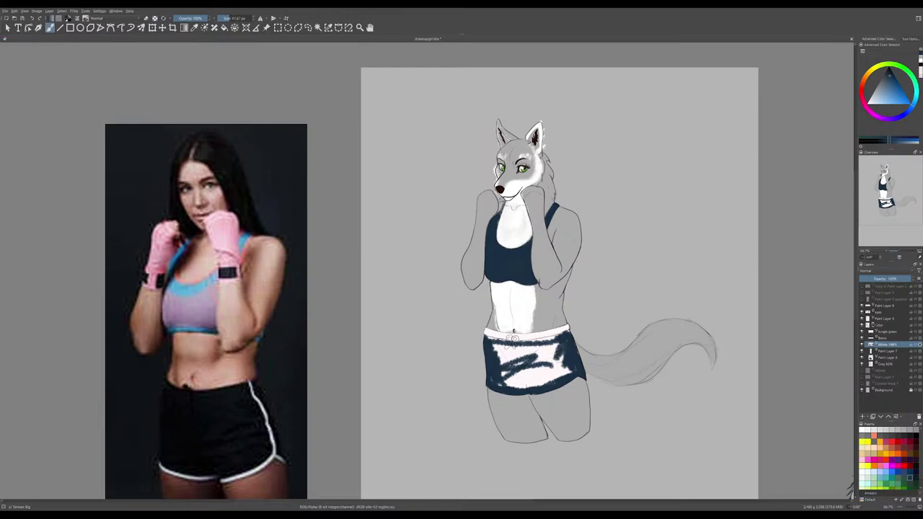
mouse_move(562, 366)
mouse_down()
mouse_move(532, 385)
mouse_move(551, 384)
mouse_move(540, 383)
mouse_move(572, 365)
mouse_move(573, 351)
mouse_move(524, 384)
mouse_move(559, 355)
mouse_move(533, 373)
mouse_move(547, 352)
mouse_move(510, 379)
mouse_move(493, 377)
mouse_move(566, 342)
mouse_move(532, 347)
mouse_move(558, 342)
mouse_move(498, 370)
mouse_move(527, 352)
mouse_move(512, 361)
mouse_move(509, 385)
mouse_move(560, 350)
mouse_move(561, 365)
mouse_move(564, 357)
mouse_move(505, 359)
mouse_move(492, 343)
mouse_move(534, 349)
mouse_move(507, 353)
mouse_up()
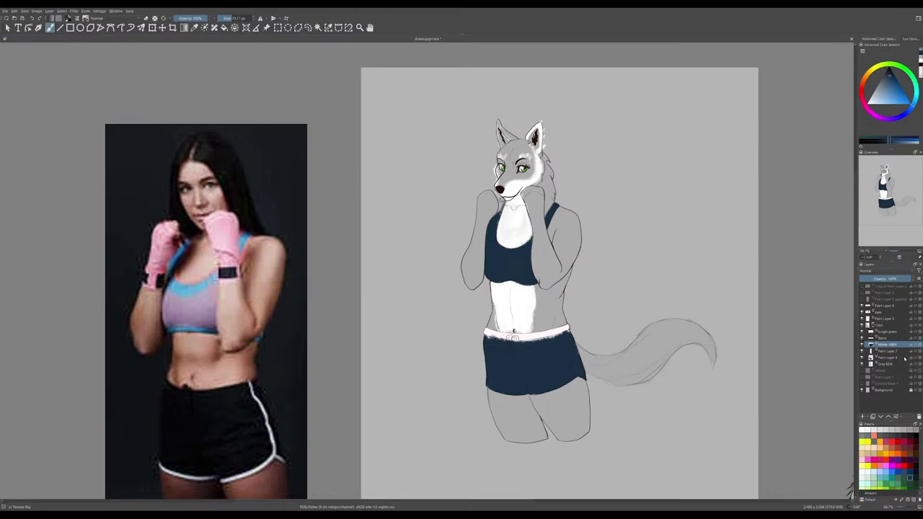
- Hide Paint Layer 7, move the White 100% layer beneath it and merge it down into the navy top's layer
click(862, 351)
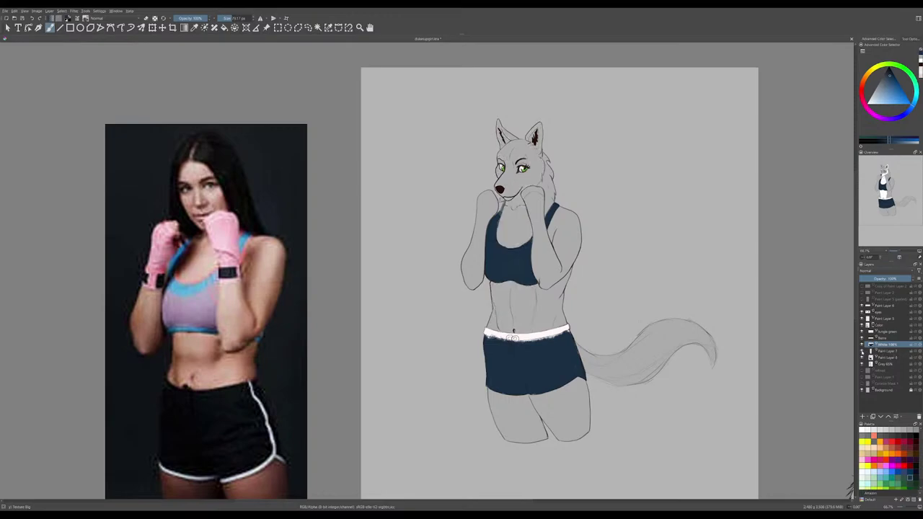
click(862, 351)
click(861, 351)
click(863, 345)
click(862, 345)
drag(896, 350, 892, 358)
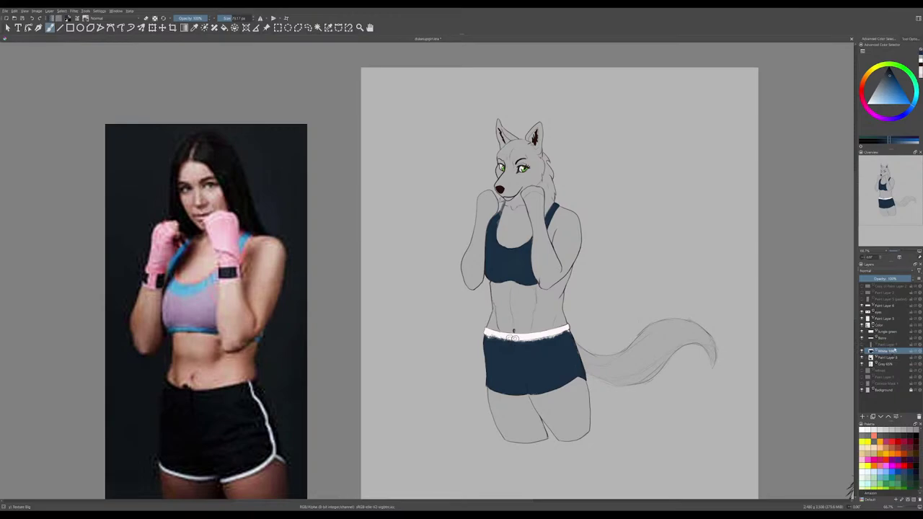
key(ctrl+e)
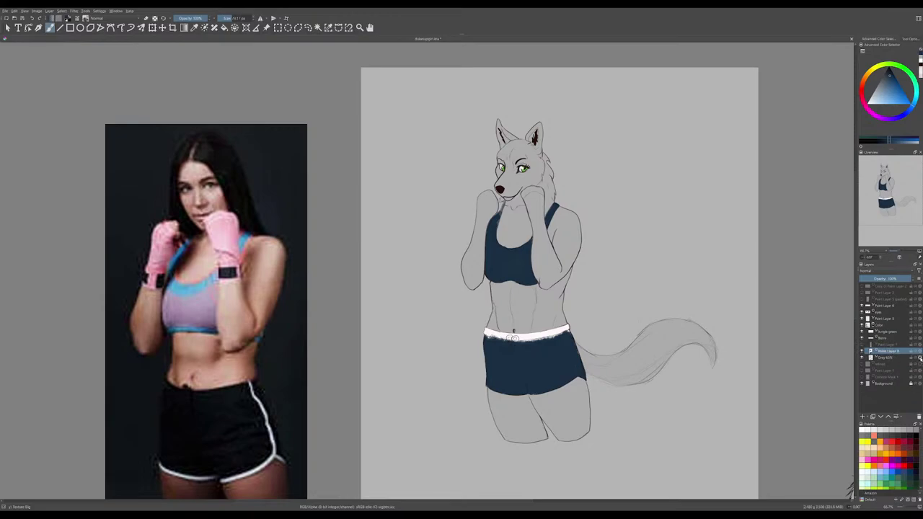
- Try alpha inheritance on the merged clothing layer and show the white fur on Paint Layer 7 again
click(917, 353)
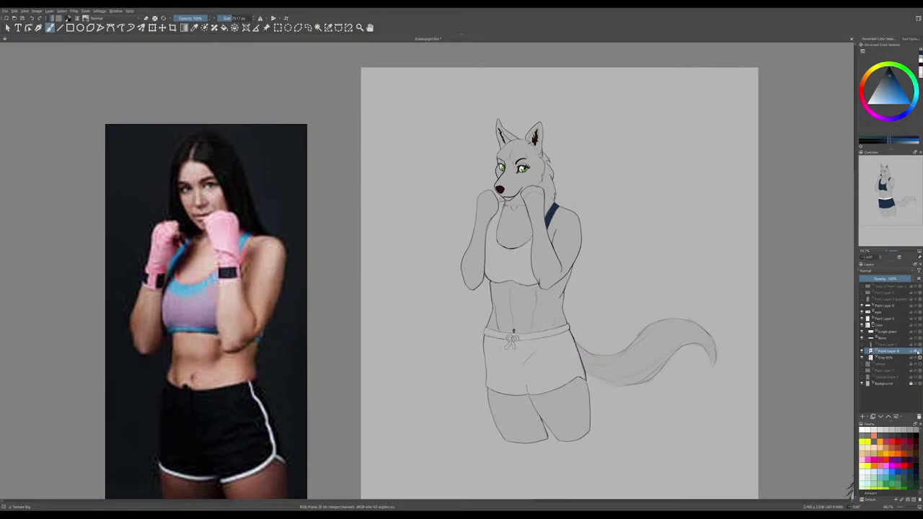
click(917, 354)
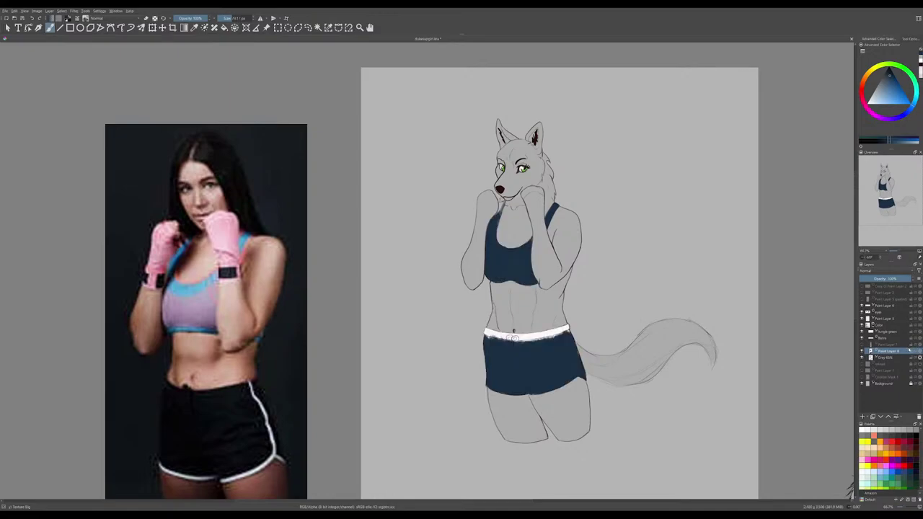
click(914, 337)
click(915, 339)
click(868, 351)
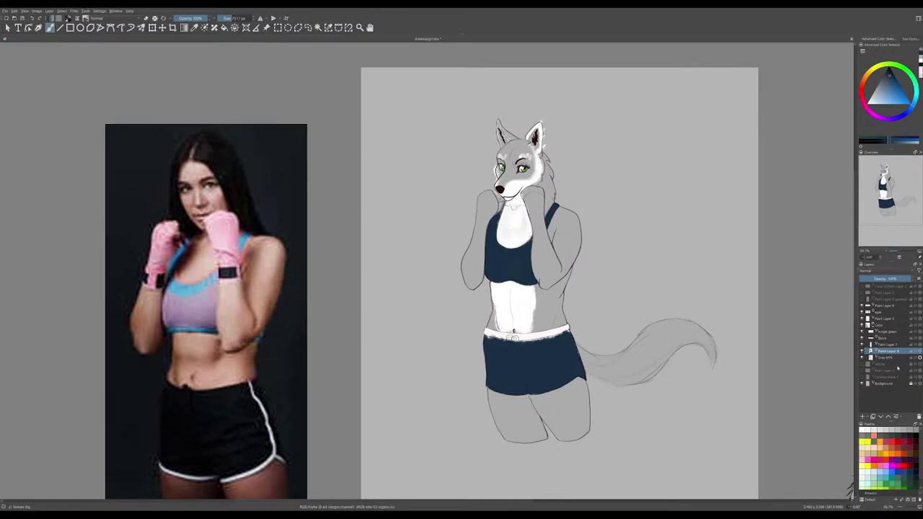
- Turn on alpha inheritance for the merged clothing layer and try it on the layer holding the nose colour
click(917, 352)
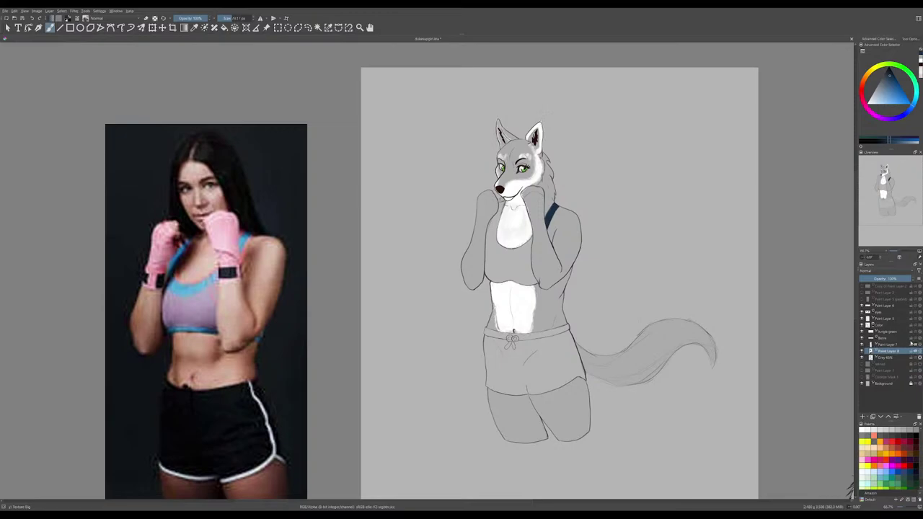
click(916, 338)
click(917, 338)
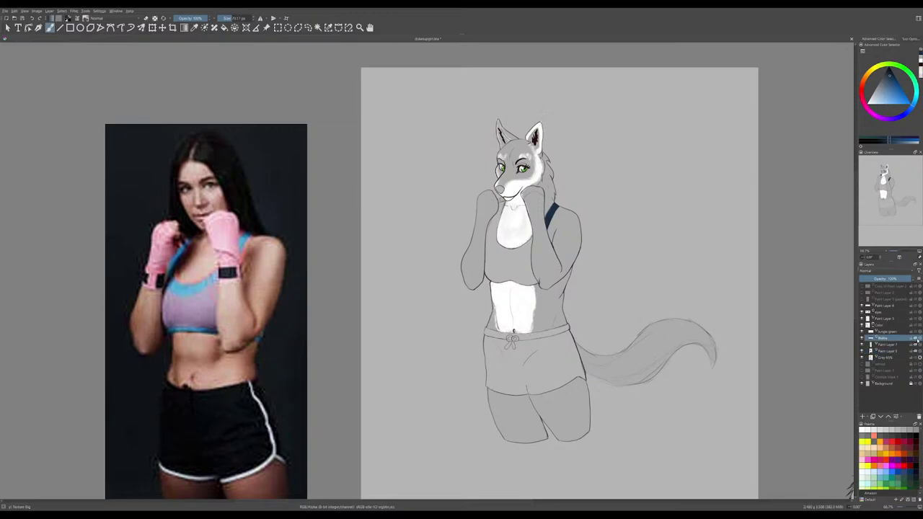
click(915, 338)
- Select the grey fur layer, check its coverage with the background hidden and sample the grey of the thigh
click(863, 357)
click(863, 357)
click(882, 358)
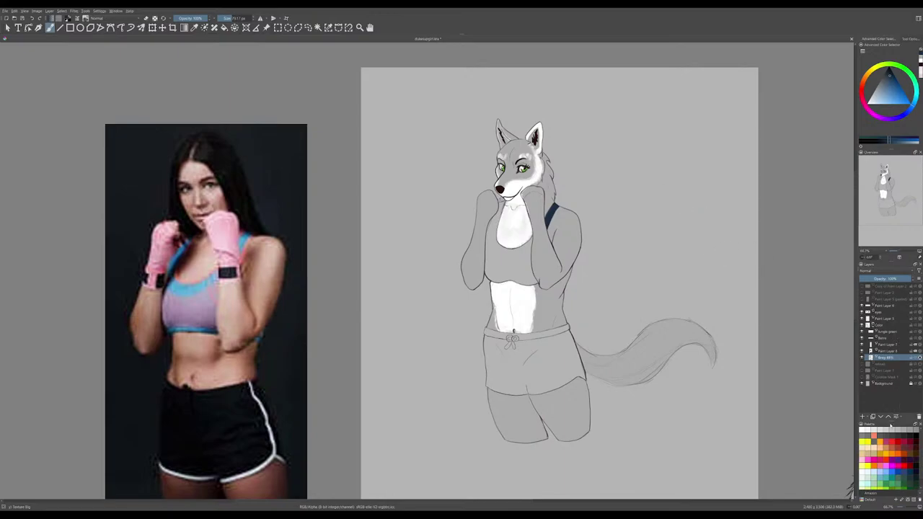
click(864, 383)
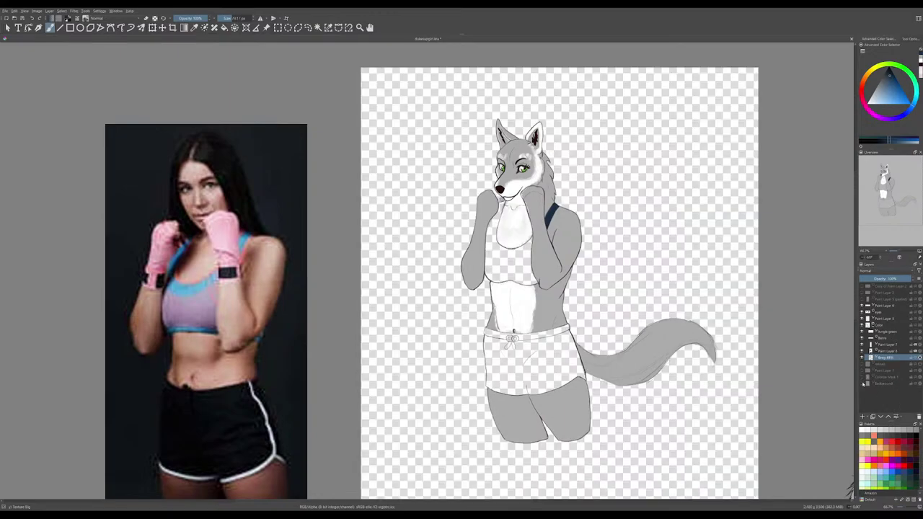
click(864, 384)
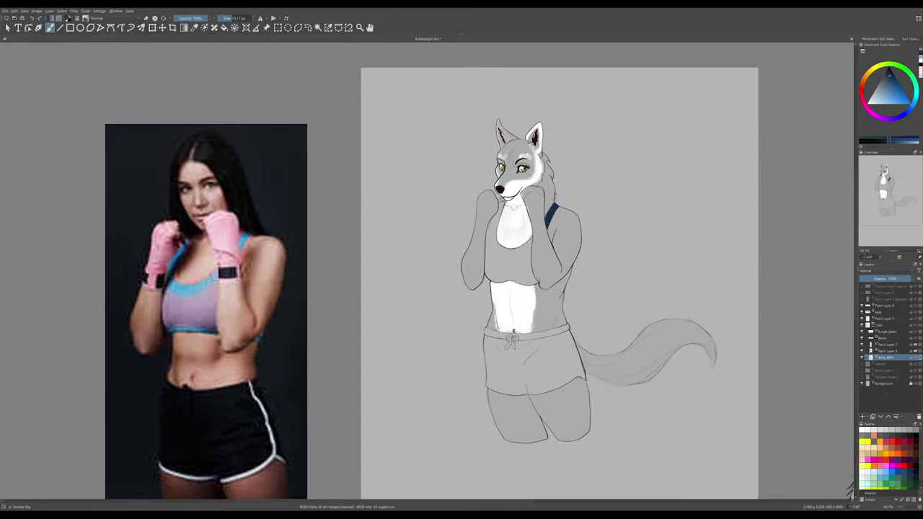
ctrl+click(588, 410)
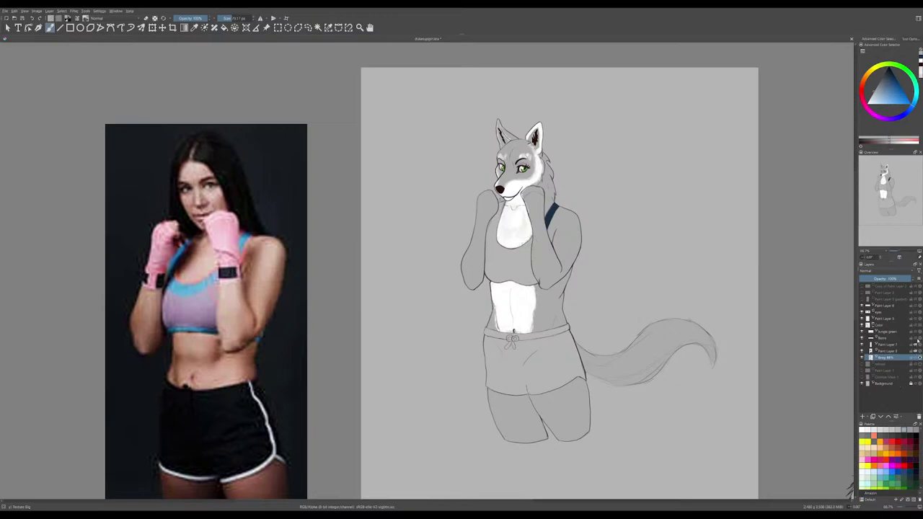
- Turn on alpha inheritance for the nose colour's layer and hide the background
click(916, 342)
click(915, 359)
click(916, 358)
click(866, 383)
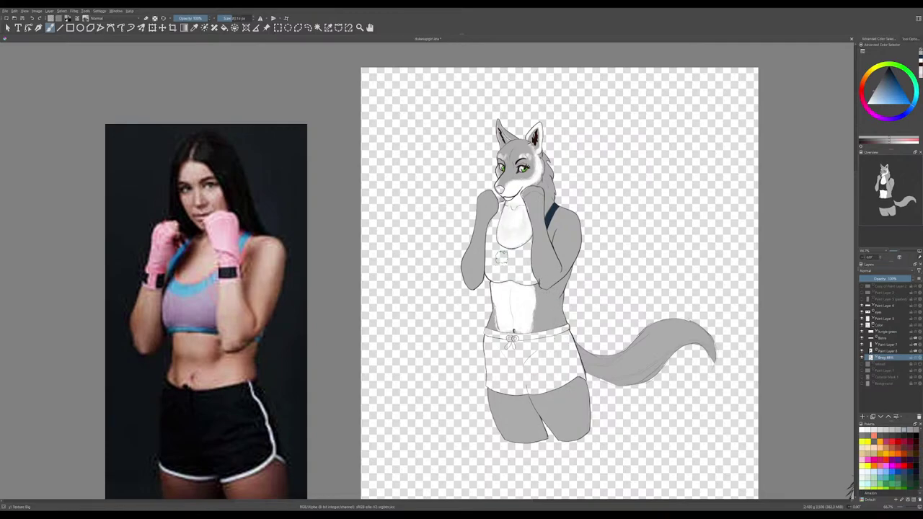
- Test textured strokes on the grey fur layer beneath the sports top, keeping a patch beside the front forearm
mouse_move(502, 257)
mouse_down()
mouse_move(492, 257)
mouse_move(494, 224)
mouse_up()
key(ctrl+z)
mouse_move(492, 245)
mouse_down()
mouse_move(492, 260)
mouse_move(500, 251)
mouse_up()
key(ctrl+z)
mouse_move(530, 261)
mouse_down()
mouse_move(527, 277)
mouse_move(527, 244)
mouse_up()
- Switch to the ink brush and trace the sports top's hem and both sides on the grey fur layer
key(slash)
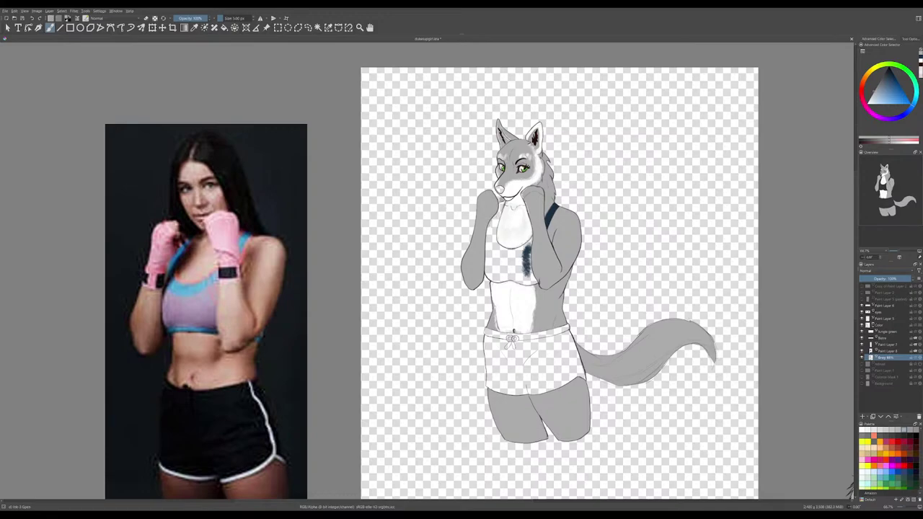
key(ctrl+plus)
key(ctrl+plus)
key(ctrl+plus)
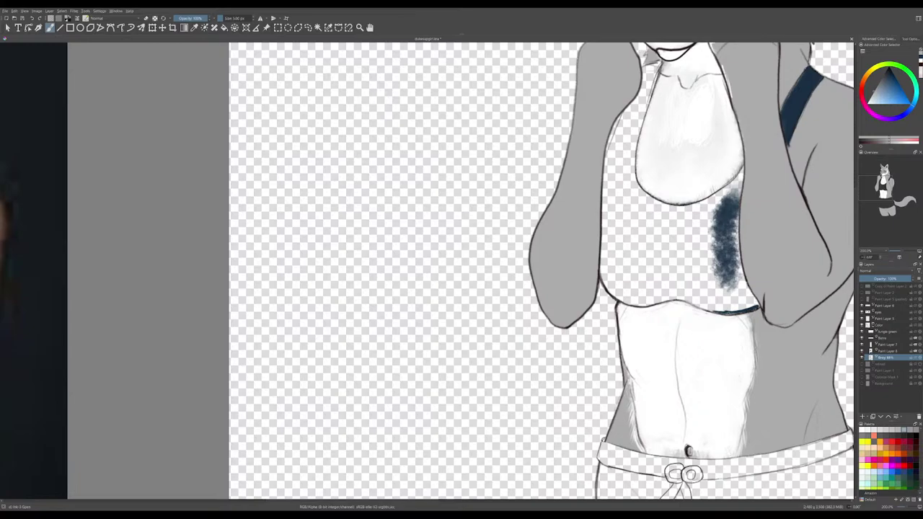
drag(720, 311, 687, 302)
drag(645, 302, 675, 296)
mouse_move(608, 152)
mouse_down()
mouse_move(620, 124)
mouse_move(605, 183)
mouse_up()
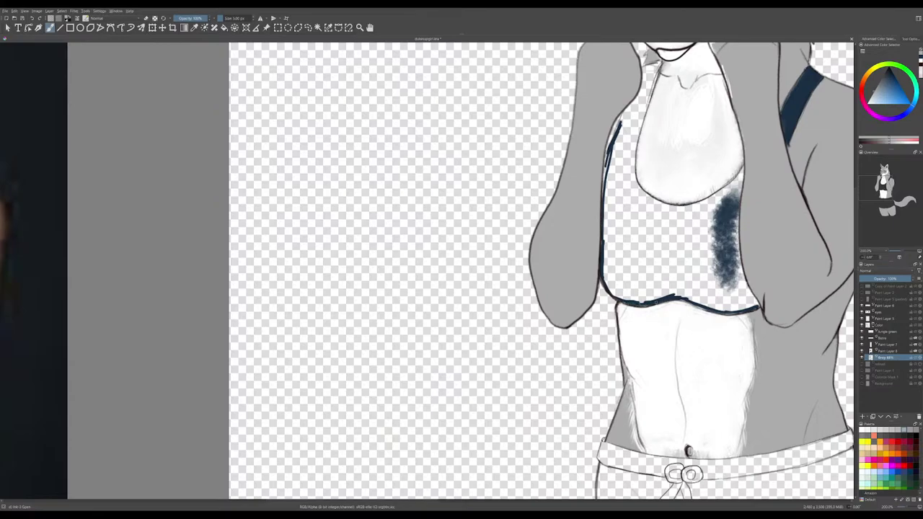
drag(739, 196, 739, 286)
drag(618, 299, 615, 173)
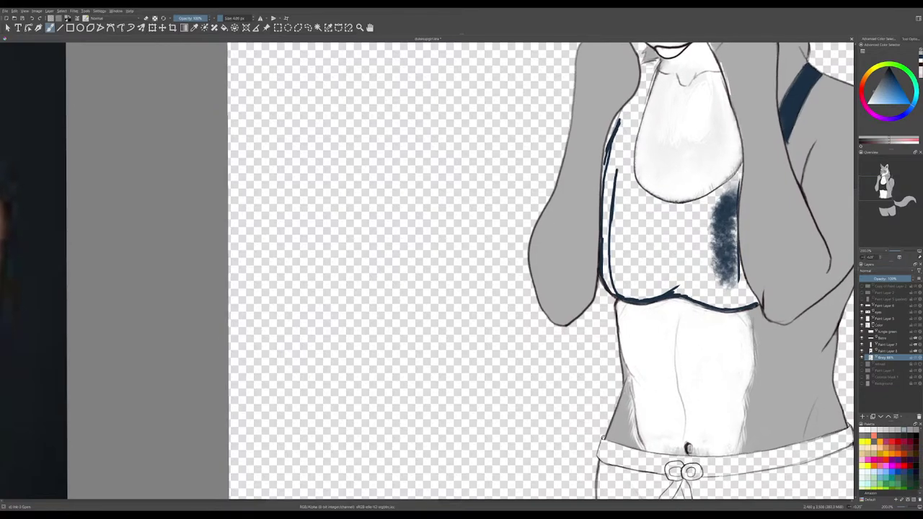
- Fill the grey fur layer beneath the sports top's body up to the neckline so the navy shows through
mouse_move(671, 254)
mouse_down()
mouse_move(704, 255)
mouse_move(717, 217)
mouse_move(705, 269)
mouse_move(670, 268)
mouse_move(694, 257)
mouse_move(638, 278)
mouse_move(638, 250)
mouse_move(624, 278)
mouse_move(620, 213)
mouse_move(621, 266)
mouse_move(660, 235)
mouse_move(703, 234)
mouse_move(688, 238)
mouse_move(673, 269)
mouse_move(709, 284)
mouse_move(636, 284)
mouse_move(698, 245)
mouse_move(713, 250)
mouse_move(719, 267)
mouse_move(716, 232)
mouse_move(721, 288)
mouse_move(732, 283)
mouse_move(754, 311)
mouse_up()
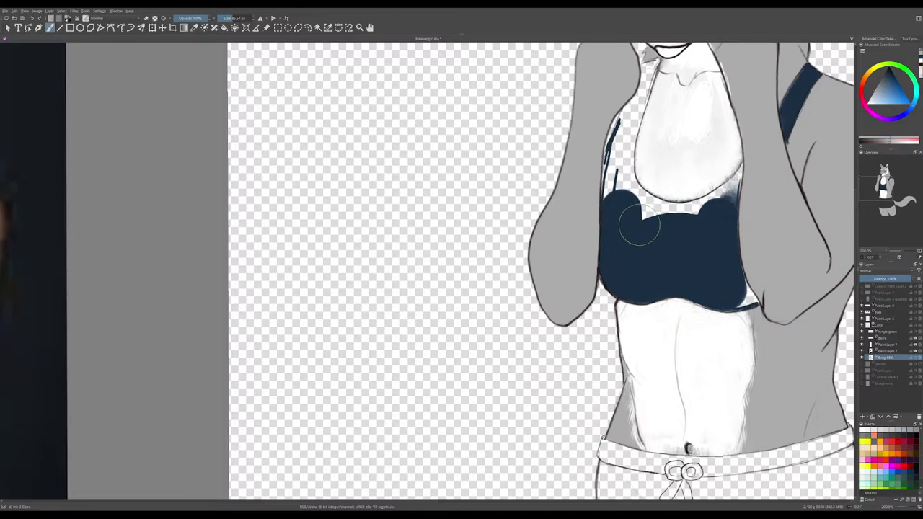
shift+drag(641, 233, 608, 239)
mouse_move(614, 194)
mouse_down()
mouse_move(624, 125)
mouse_move(614, 157)
mouse_move(615, 215)
mouse_move(615, 161)
mouse_up()
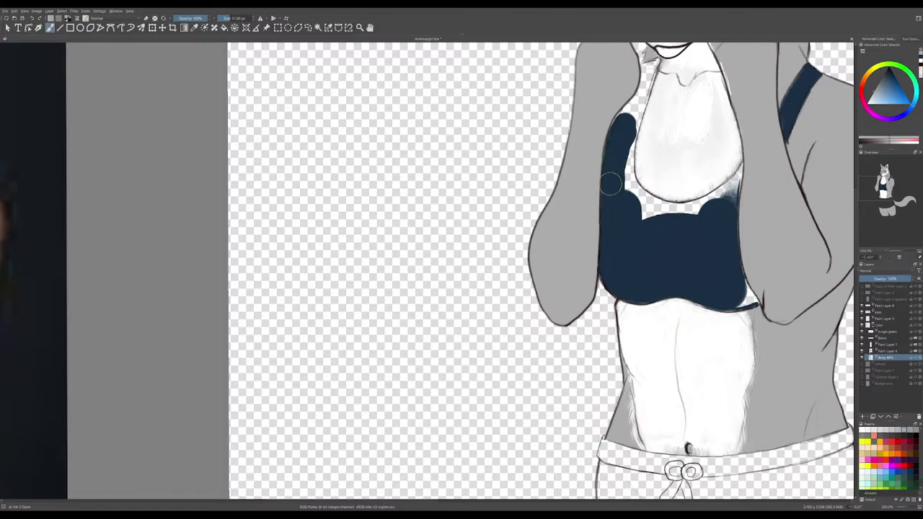
mouse_move(617, 194)
mouse_down()
mouse_move(625, 145)
mouse_move(637, 208)
mouse_move(660, 226)
mouse_move(633, 197)
mouse_move(665, 214)
mouse_move(706, 214)
mouse_move(690, 217)
mouse_move(638, 198)
mouse_move(665, 212)
mouse_move(692, 211)
mouse_move(724, 195)
mouse_move(740, 168)
mouse_move(719, 191)
mouse_move(729, 183)
mouse_move(733, 207)
mouse_move(741, 172)
mouse_up()
mouse_move(737, 267)
mouse_down()
mouse_move(746, 295)
mouse_move(733, 305)
mouse_move(751, 304)
mouse_move(751, 292)
mouse_move(754, 303)
mouse_move(700, 303)
mouse_up()
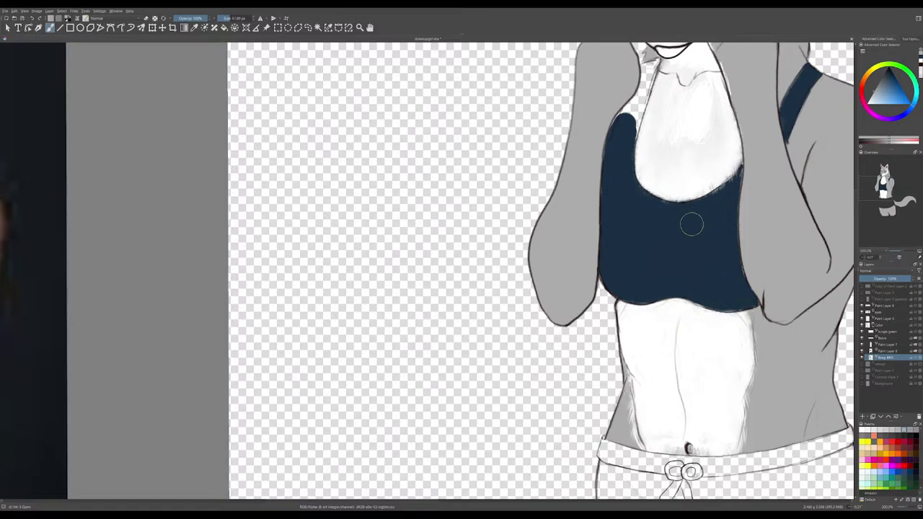
- Fill beneath the sports top's strap by the raised fist and close the gaps along its side and hem outlines
drag(678, 238, 595, 330)
mouse_move(557, 209)
mouse_down()
mouse_move(550, 234)
mouse_move(571, 166)
mouse_move(544, 214)
mouse_up()
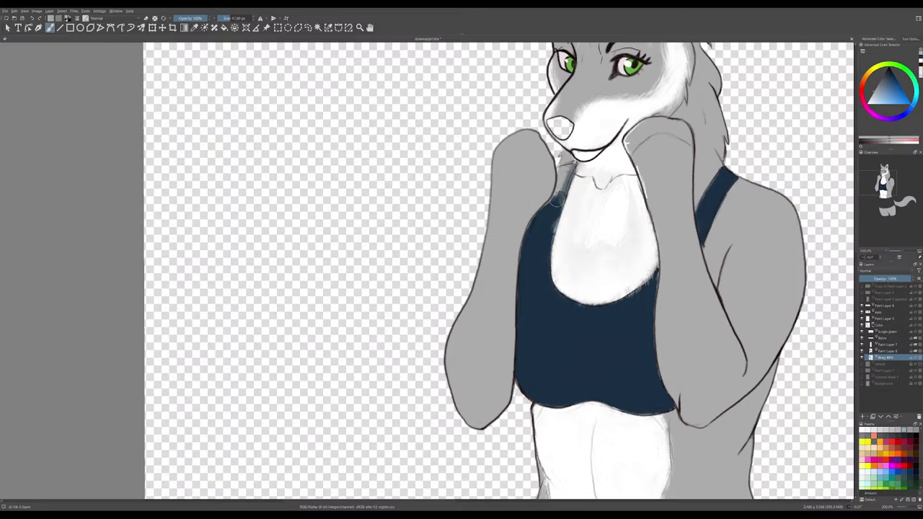
mouse_move(555, 202)
mouse_down()
mouse_move(529, 307)
mouse_move(523, 288)
mouse_move(522, 381)
mouse_move(533, 393)
mouse_up()
drag(655, 392, 649, 305)
mouse_move(662, 408)
mouse_down()
mouse_move(639, 403)
mouse_move(632, 391)
mouse_up()
- Paint on the grey fur layer beneath the shorts' waistband, tail-side edge and hem, and show the background again
scroll(605, 343, down, 6)
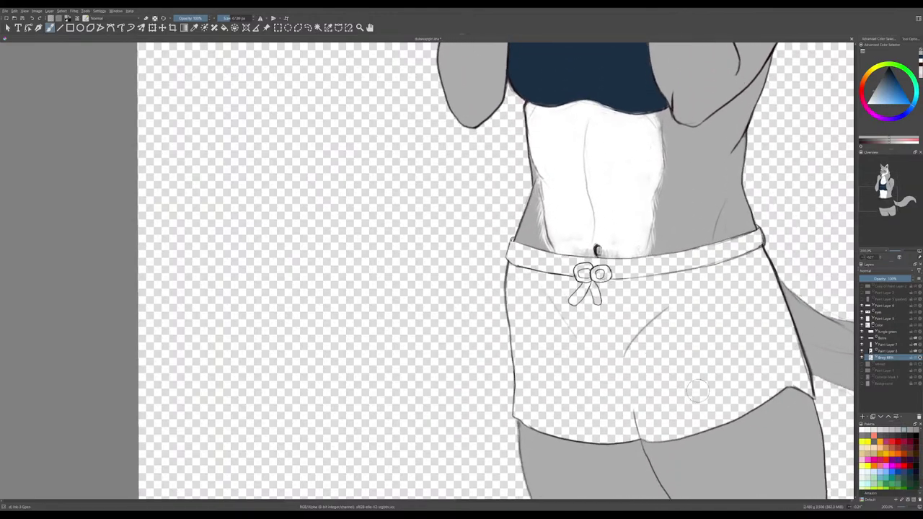
mouse_move(733, 333)
mouse_down()
mouse_move(654, 364)
mouse_move(613, 317)
mouse_move(629, 294)
mouse_move(608, 292)
mouse_move(670, 286)
mouse_move(757, 256)
mouse_move(791, 354)
mouse_move(714, 400)
mouse_move(721, 387)
mouse_up()
key(ctrl+z)
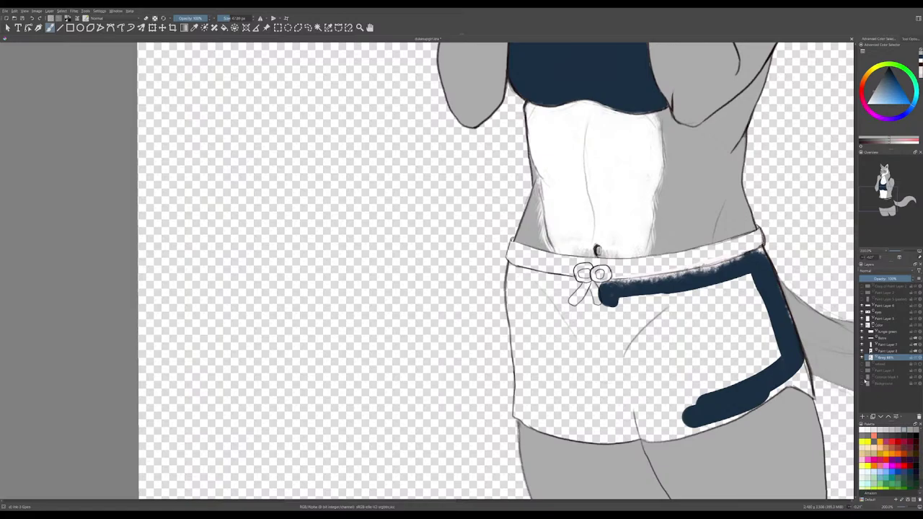
click(862, 384)
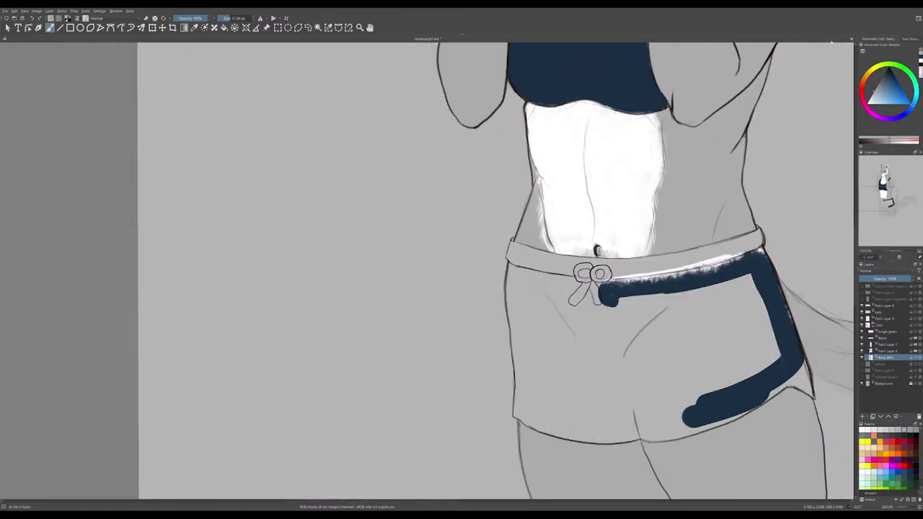
- Select the uppermost visible paint layer and try a grey test stroke on the empty canvas beside the wolf's head
scroll(822, 242, down, 10)
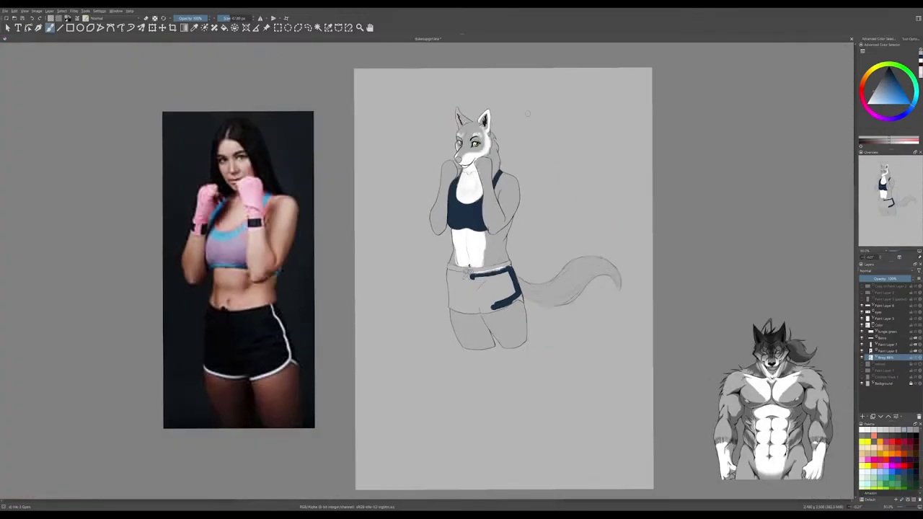
drag(528, 114, 527, 137)
key(ctrl+z)
click(882, 307)
drag(541, 127, 542, 152)
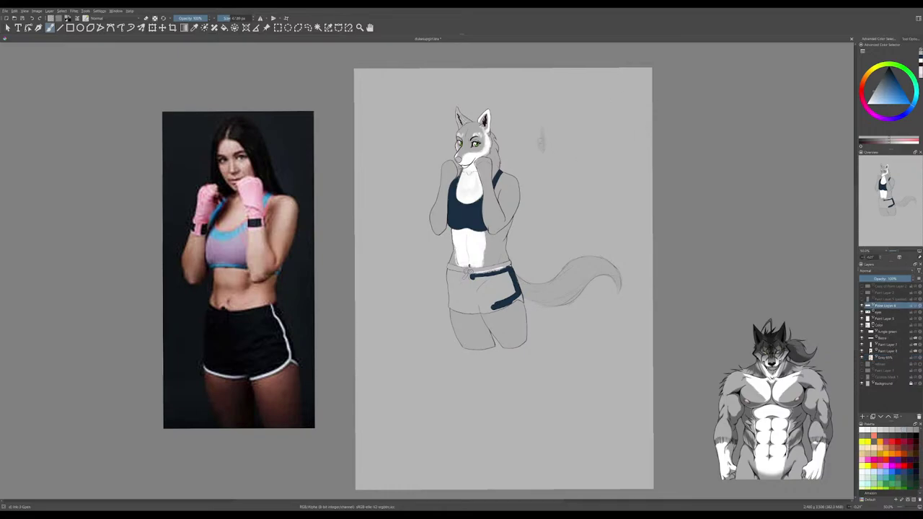
key(ctrl+z)
- Write "BRB" in navy on the empty canvas beside the wolf's head and draw two lines beneath it
click(920, 57)
mouse_move(548, 140)
mouse_down()
mouse_move(548, 168)
mouse_move(558, 142)
mouse_move(549, 152)
mouse_move(563, 166)
mouse_move(556, 171)
mouse_move(576, 168)
mouse_move(584, 151)
mouse_move(587, 167)
mouse_move(598, 163)
mouse_move(609, 143)
mouse_move(619, 164)
mouse_up()
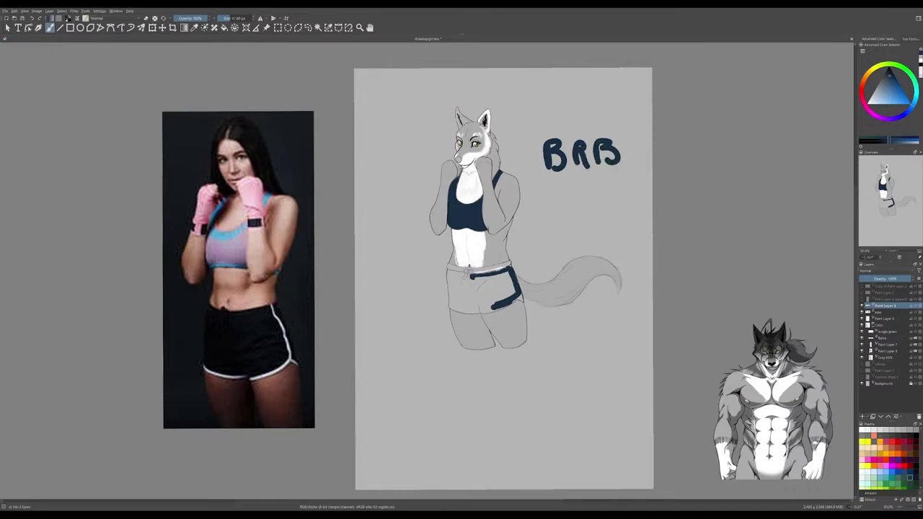
drag(545, 182, 621, 181)
drag(552, 207, 628, 207)
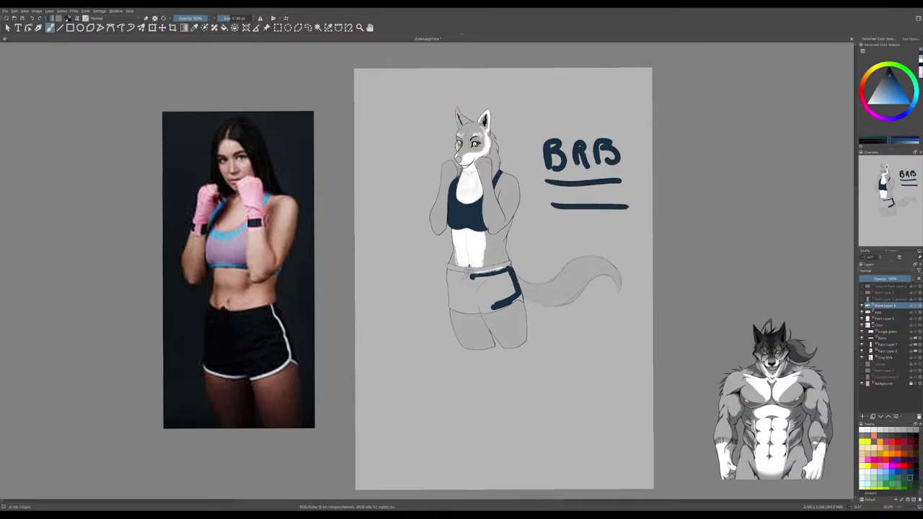